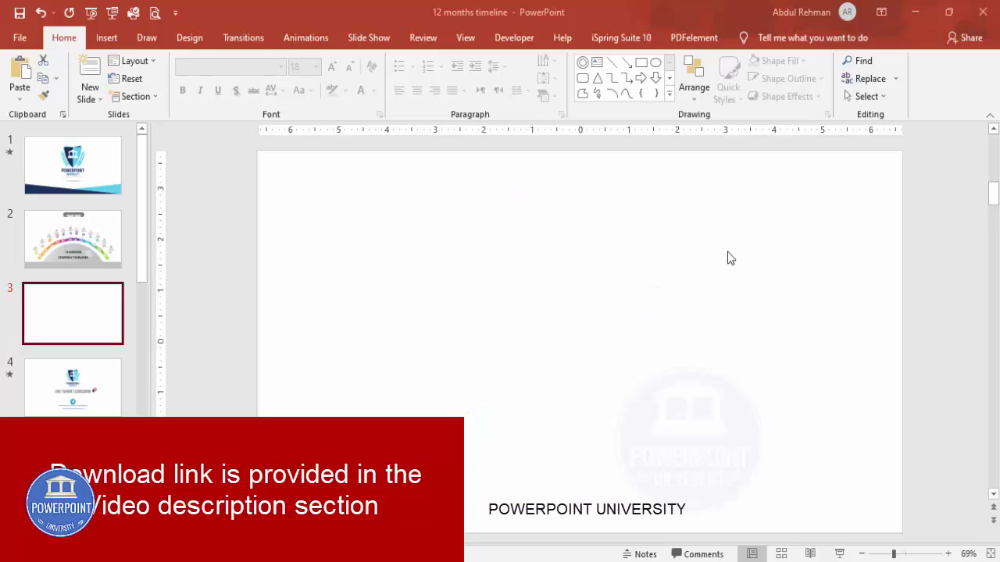
Step: Show the centre guides and draw a hollow circle near the slide centre
left_click(466, 37)
left_click(319, 97)
left_click(110, 37)
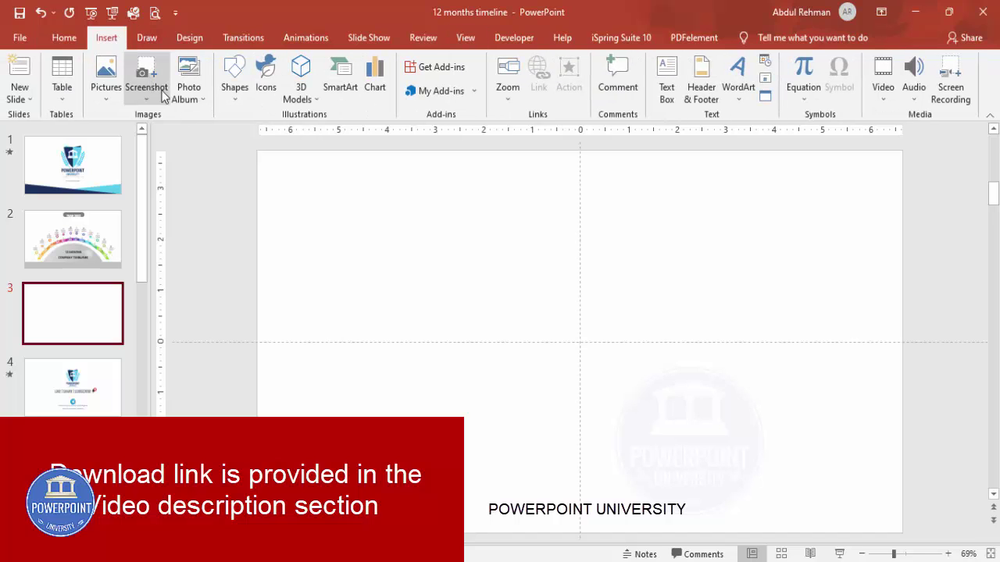
left_click(229, 102)
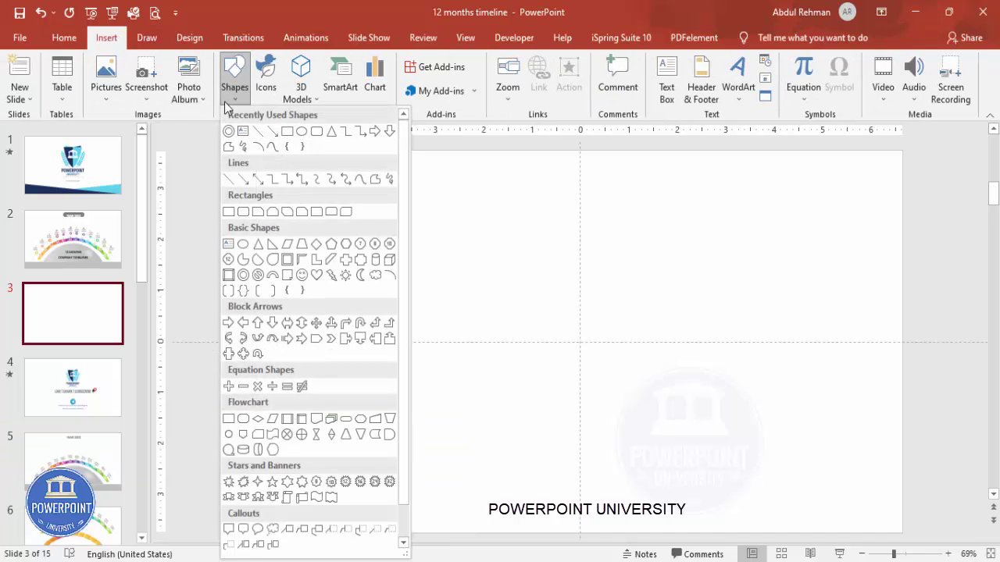
left_click(243, 276)
left_click_drag(456, 218, 690, 449)
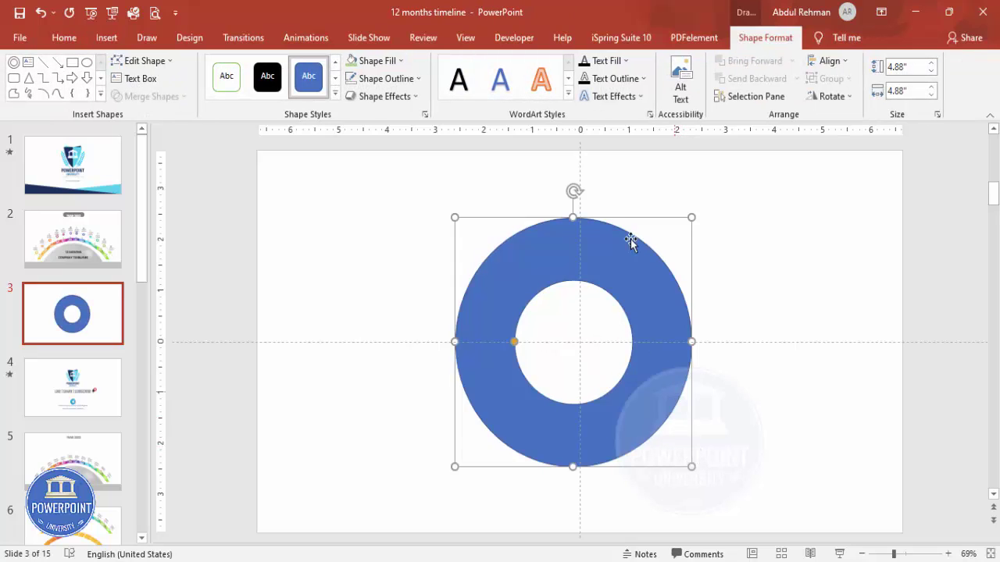
Step: Remove the ring's outline and fill it light blue
left_click(384, 78)
left_click(393, 247)
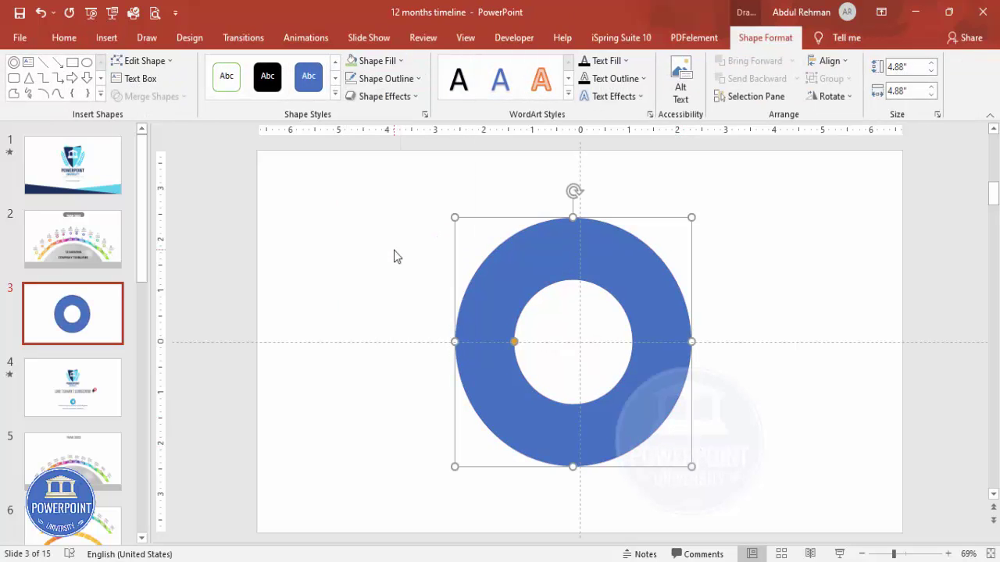
left_click(394, 62)
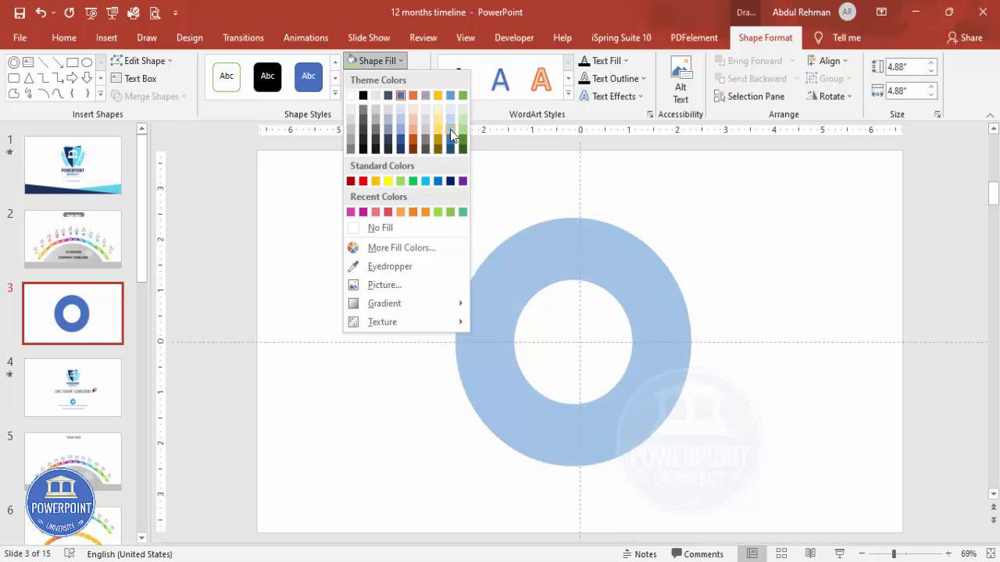
left_click(453, 125)
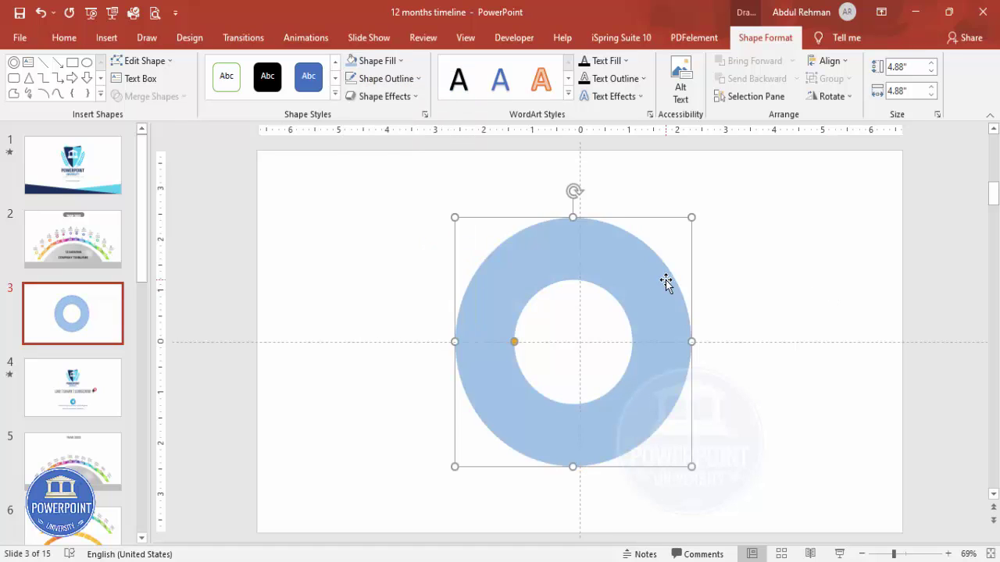
Step: Size the ring to 6 x 6 inches and thin its band
left_click(904, 70)
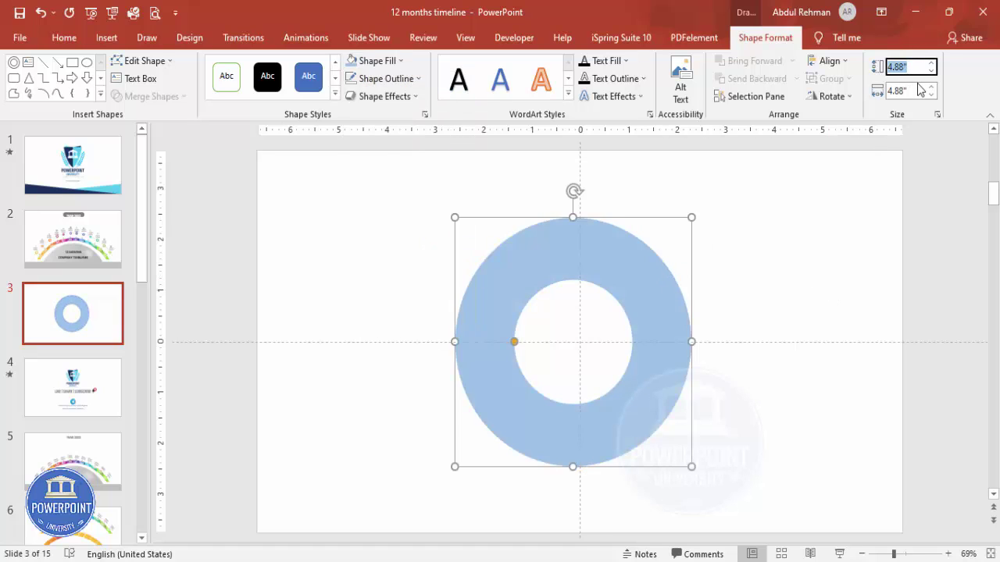
type("6")
key("Tab")
type("6")
key("Tab")
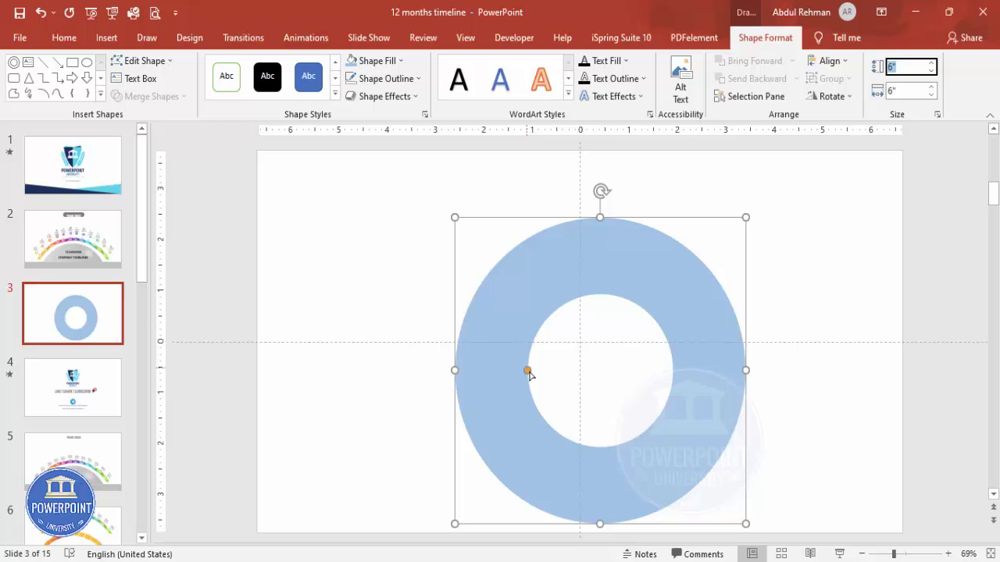
left_click_drag(529, 374, 471, 374)
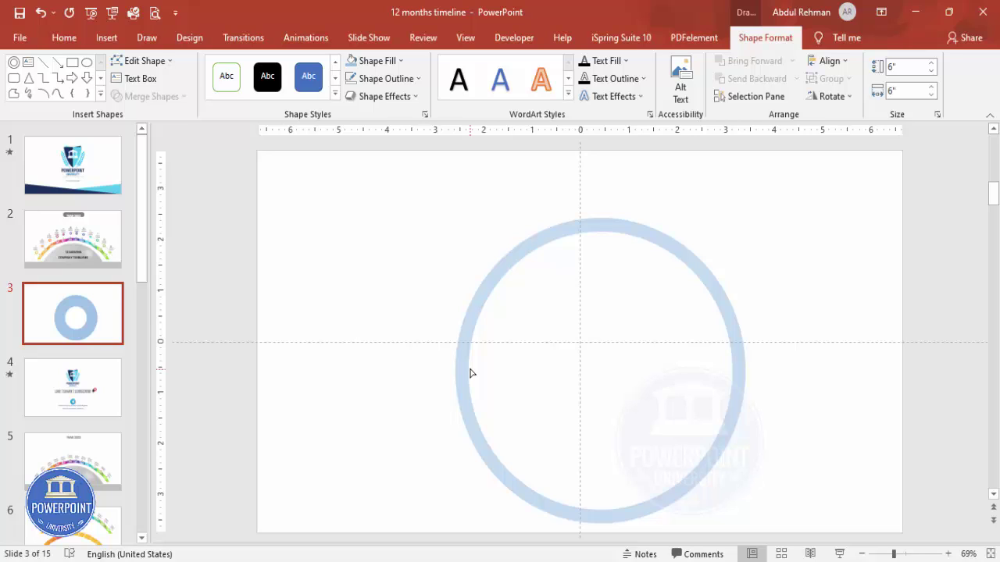
left_click_drag(471, 373, 469, 370)
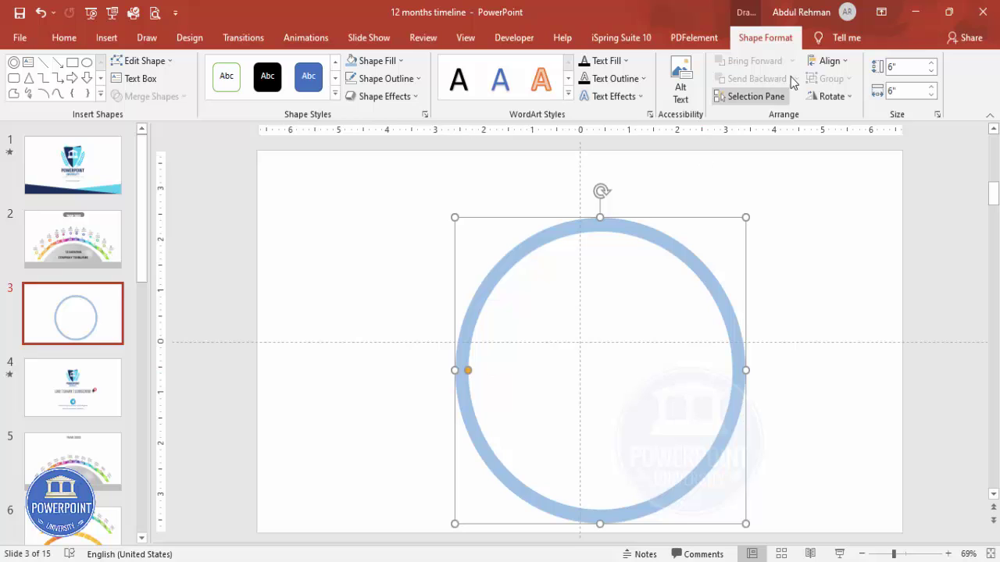
Step: Centre the ring horizontally and vertically on the slide
left_click(817, 66)
left_click(834, 99)
left_click(822, 63)
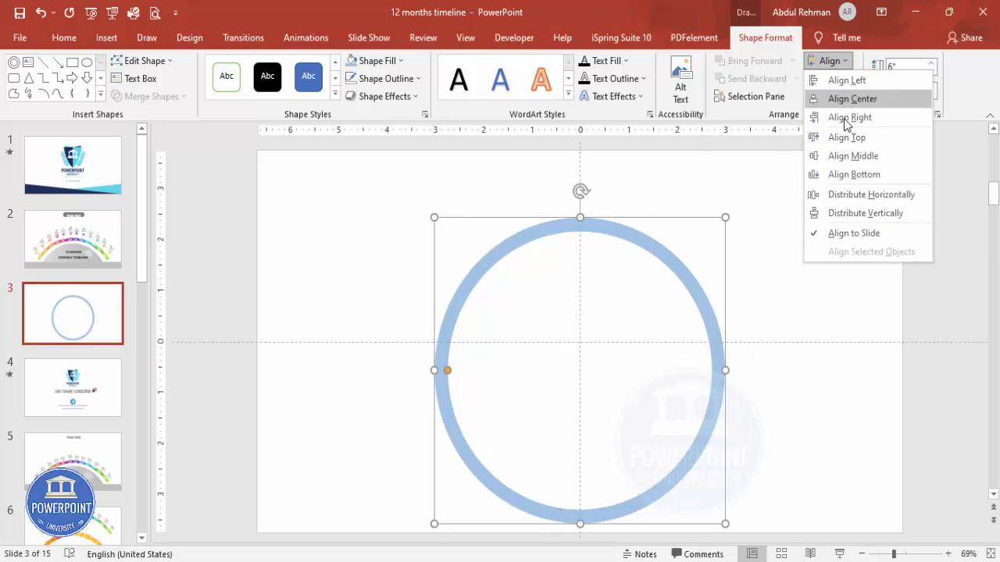
left_click(865, 157)
left_click(808, 225)
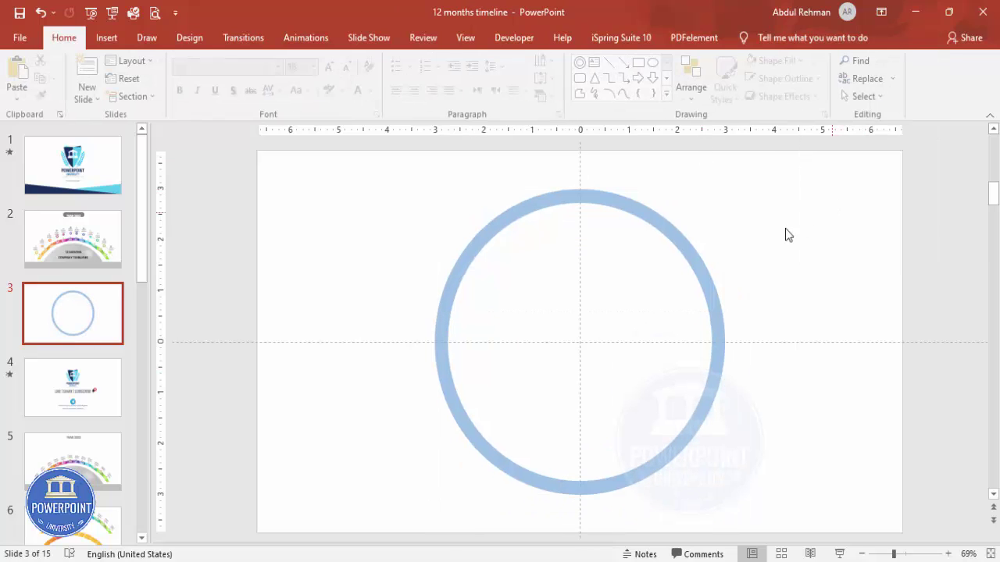
left_click(107, 37)
left_click(234, 78)
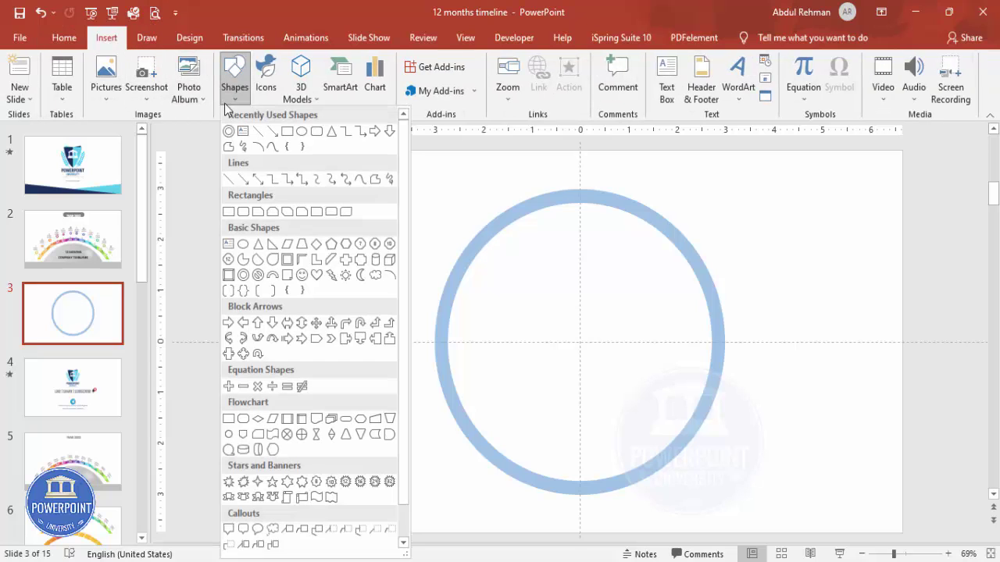
Step: Subtract a rectangle covering the ring's lower half, leaving only the top arc
left_click(228, 212)
left_click_drag(325, 283, 823, 513)
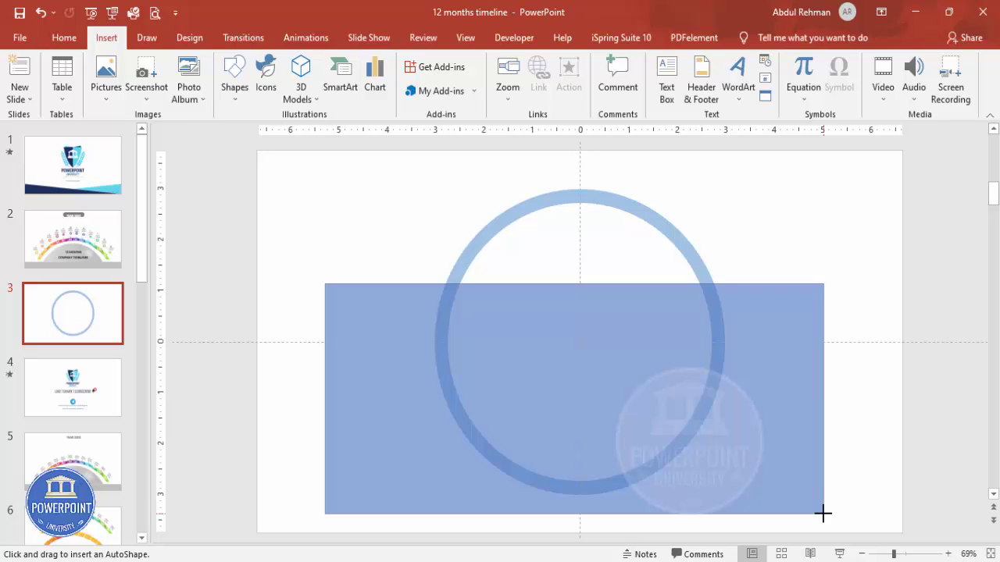
left_click_drag(822, 513, 823, 513)
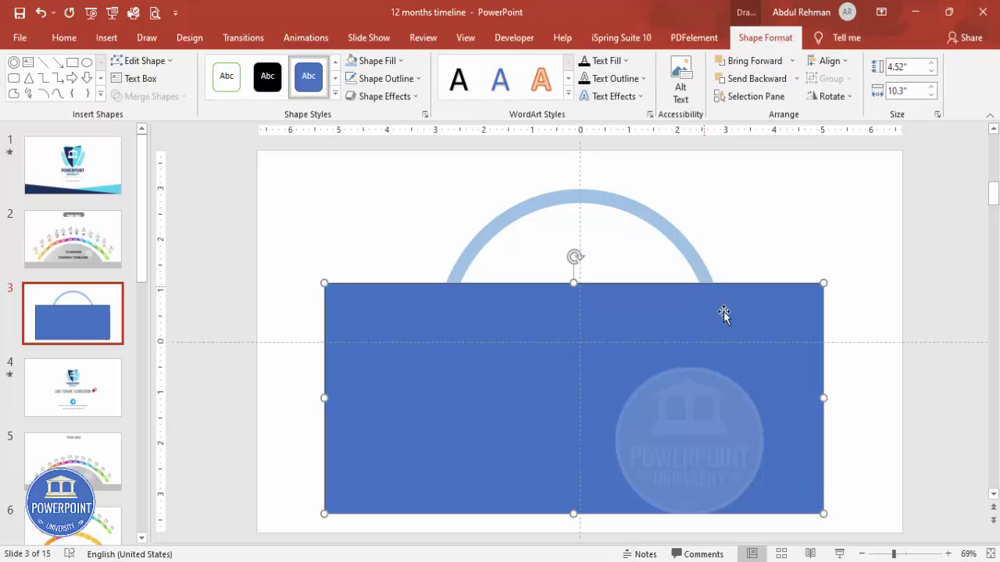
left_click_drag(714, 342, 710, 326)
left_click(652, 221)
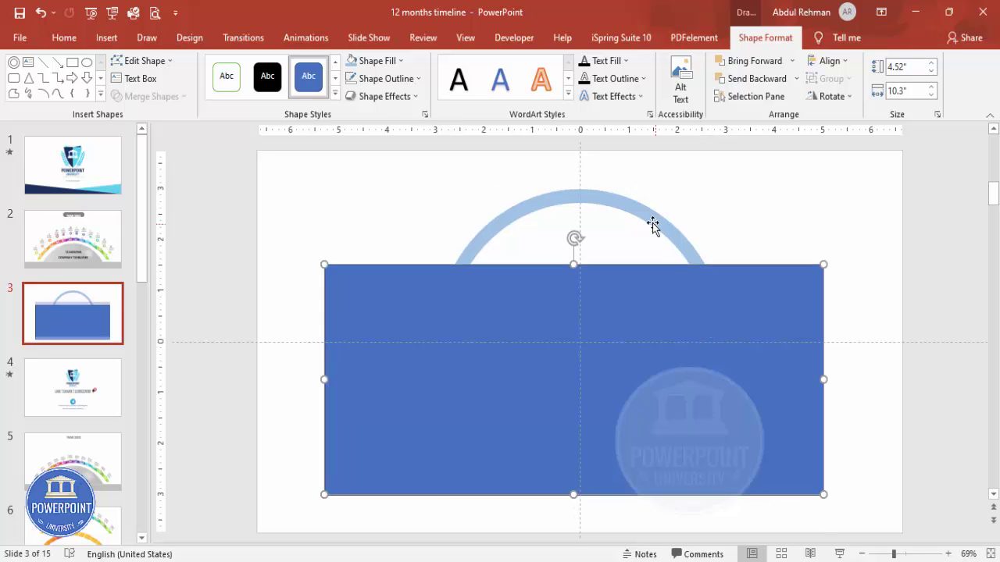
left_click(760, 302, "shift")
left_click(184, 96)
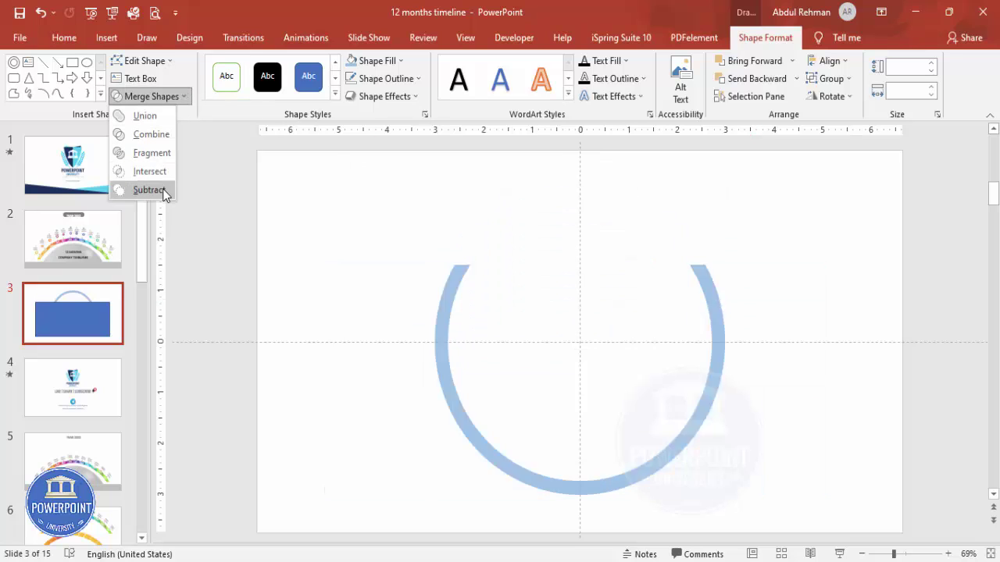
left_click(148, 190)
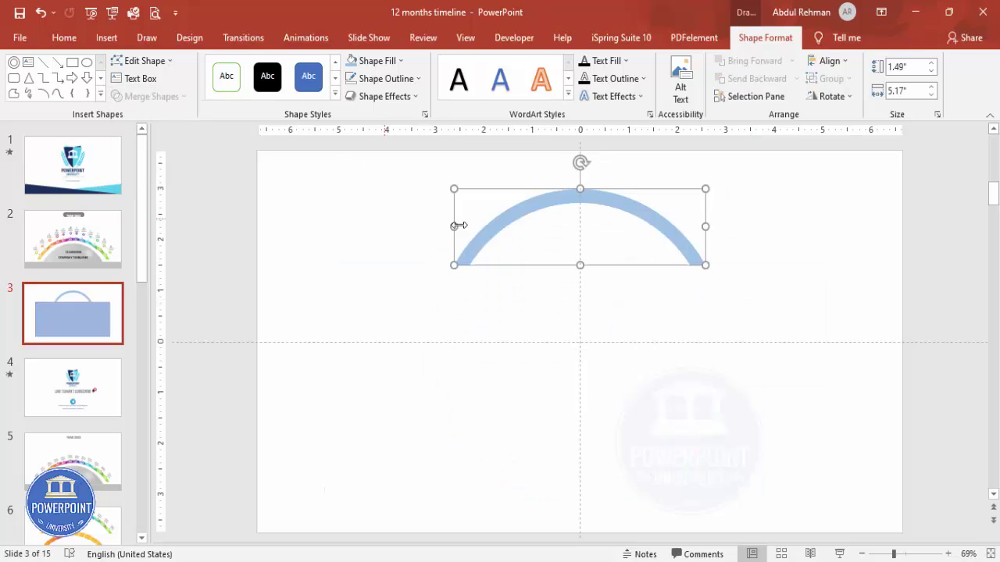
Step: Move the arc lower-left and widen it to 10 inches
left_click_drag(667, 229, 596, 426)
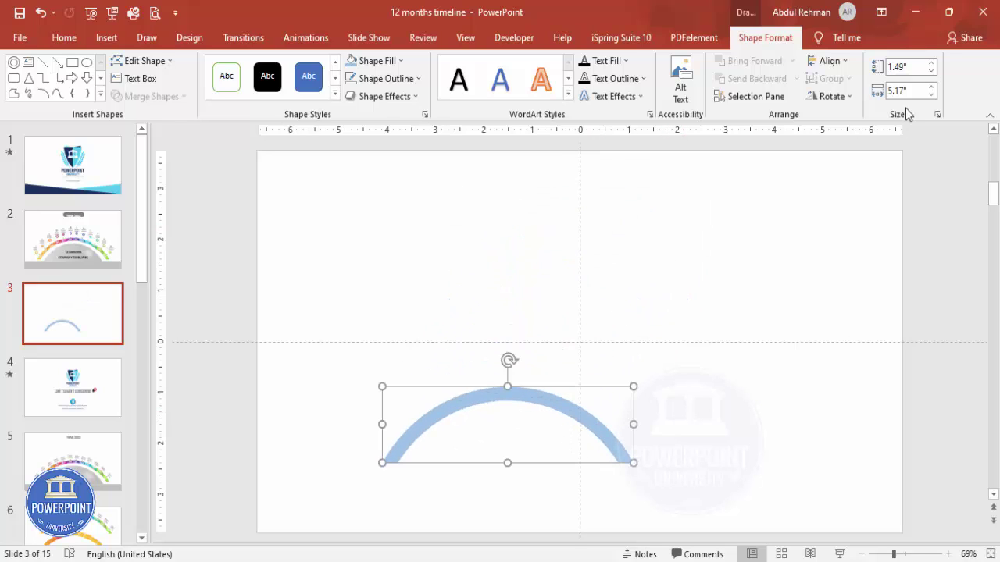
left_click(922, 91)
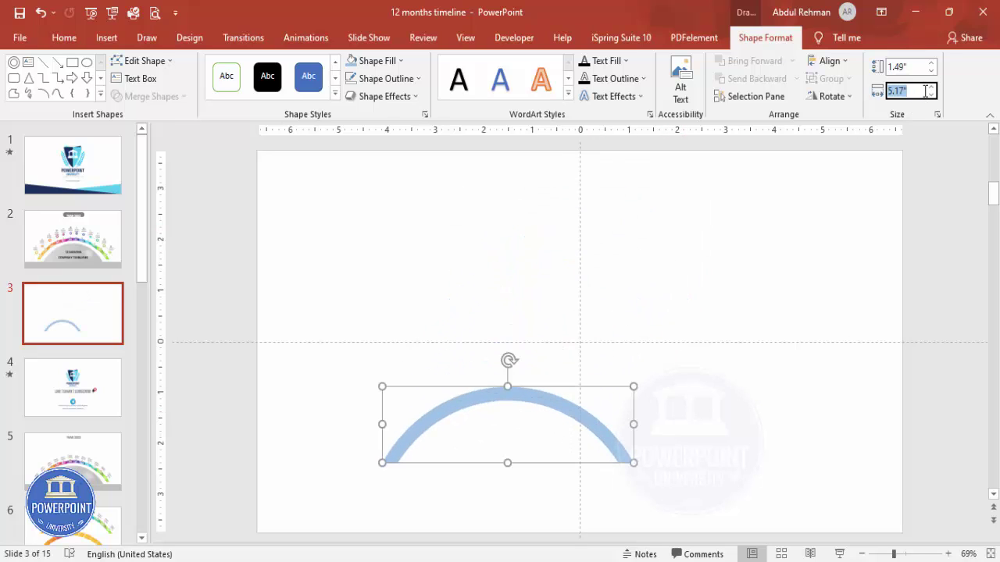
type("10")
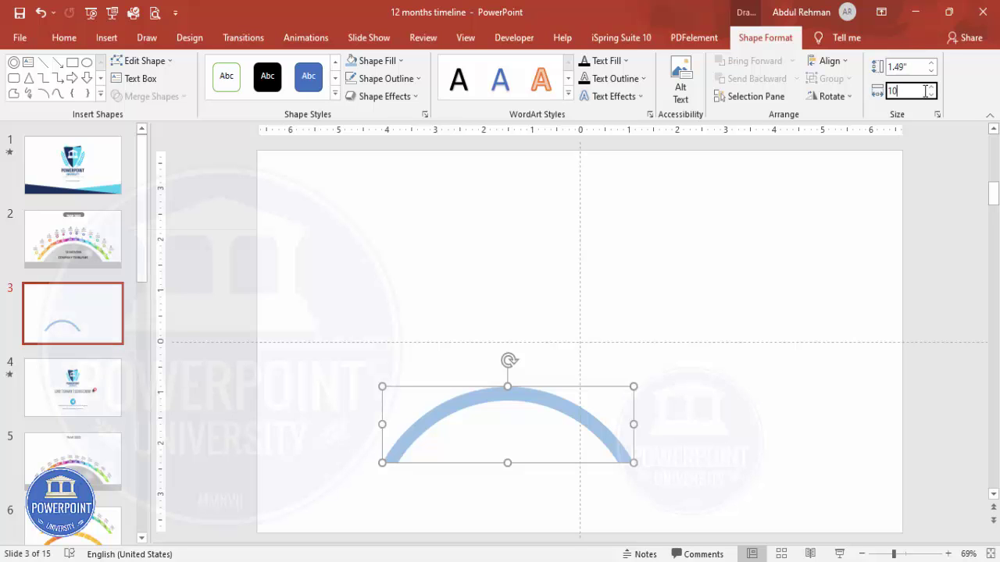
key("Return")
left_click(728, 261)
left_click(626, 396)
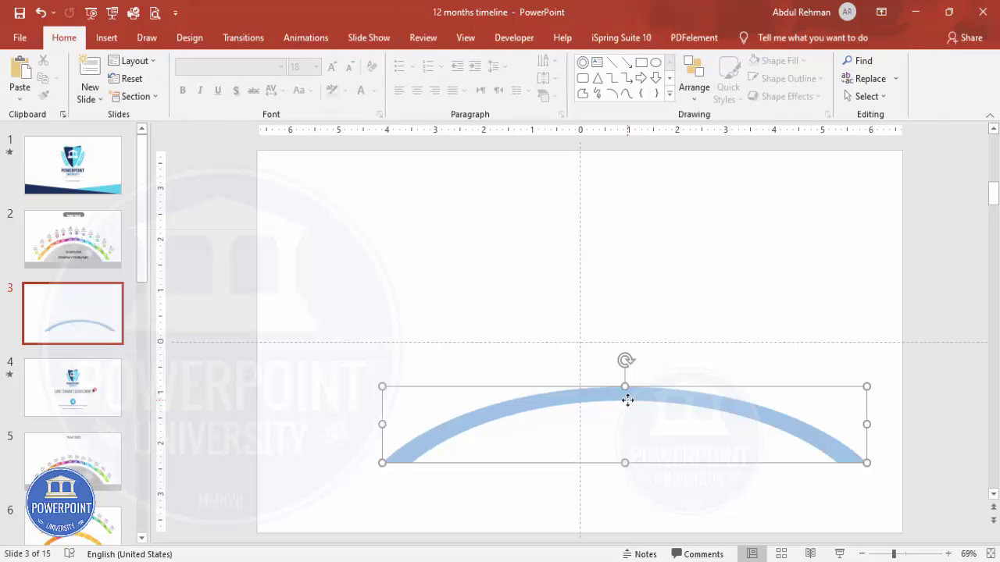
Step: Stretch the arc to 2.08 inches tall and move it up toward the slide centre
left_click_drag(623, 383, 602, 364)
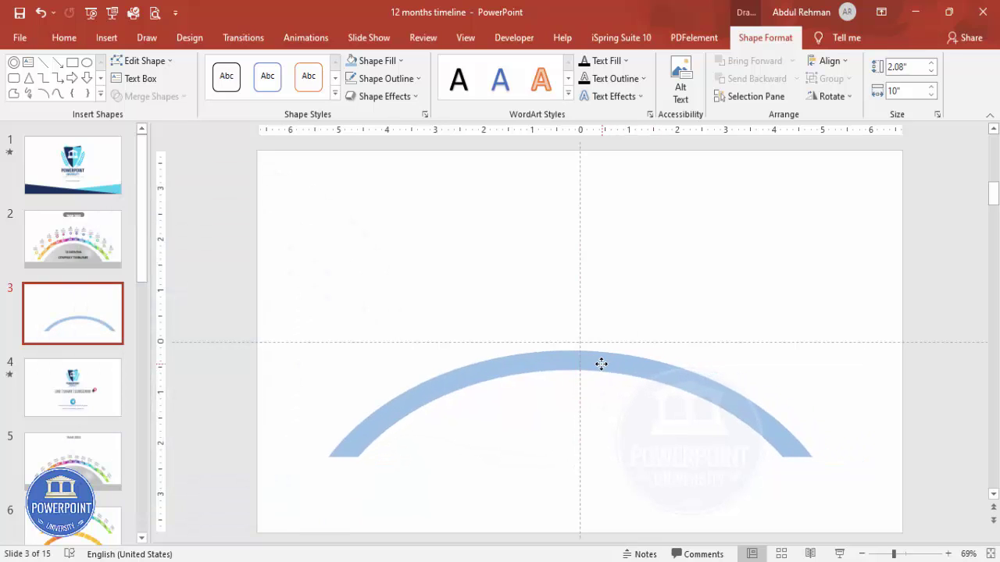
left_click_drag(601, 364, 601, 364)
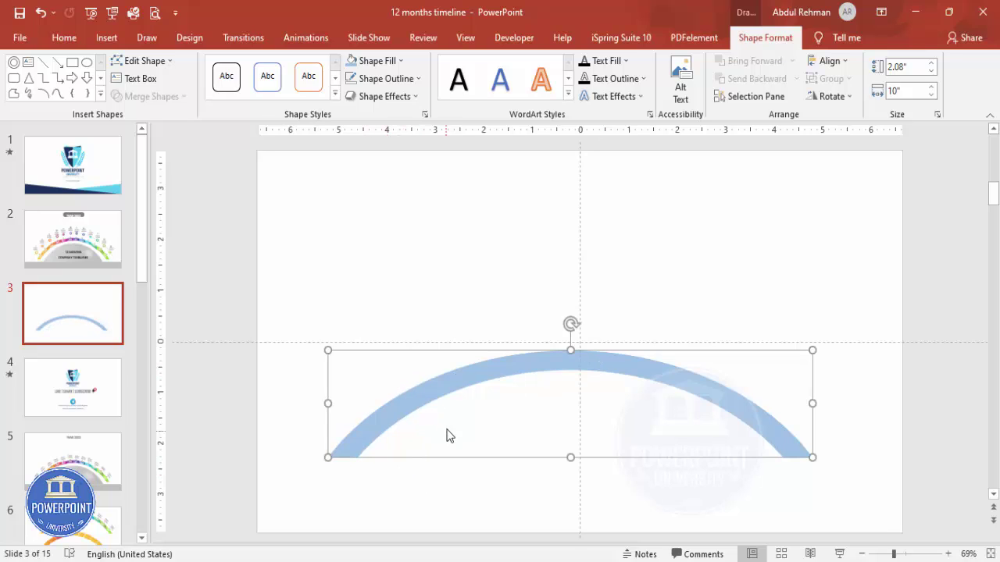
left_click(663, 271)
left_click_drag(536, 364, 542, 321)
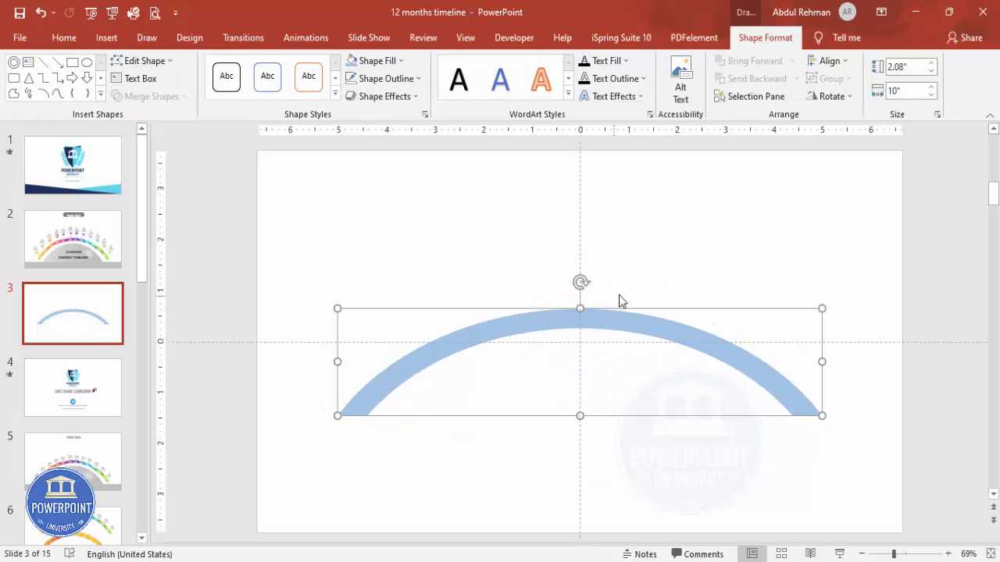
left_click(407, 272)
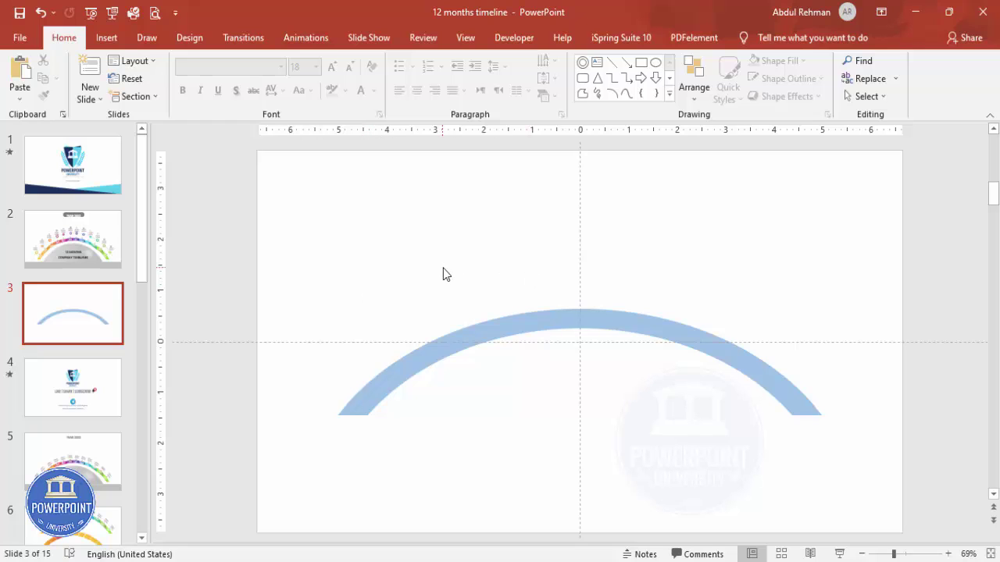
left_click(389, 384)
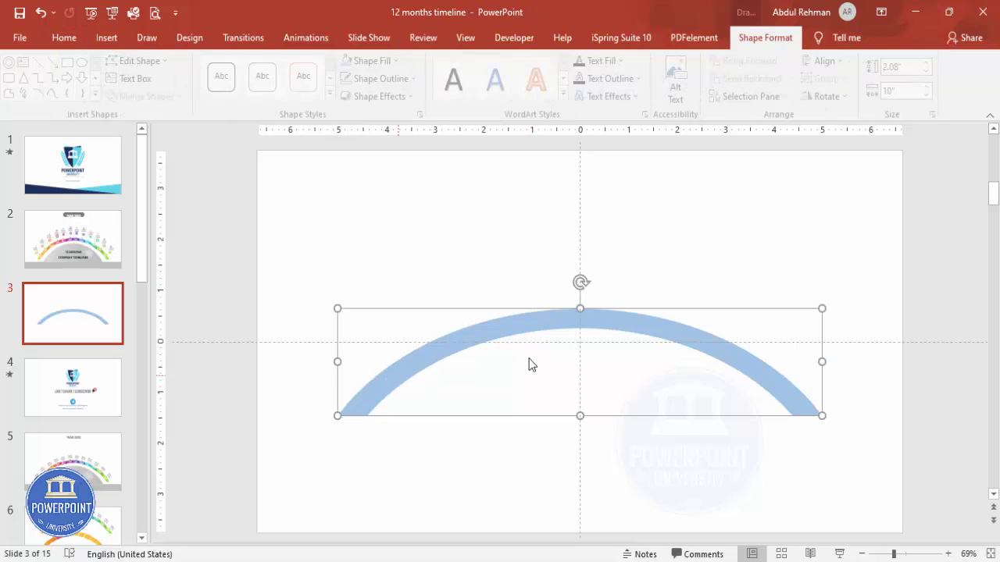
left_click(435, 261)
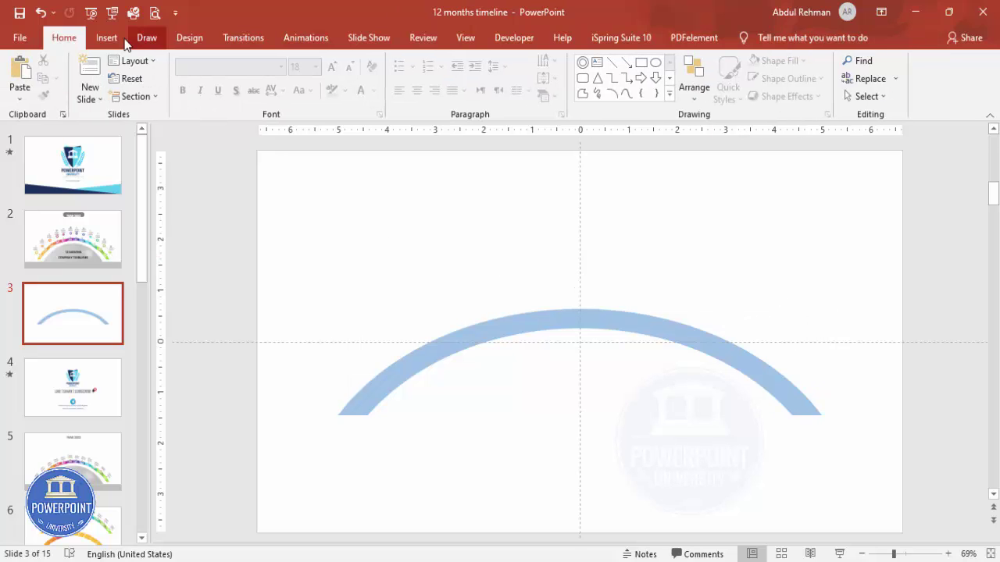
Step: Draw a tall rectangle at the arc's left end
left_click(106, 38)
left_click(240, 95)
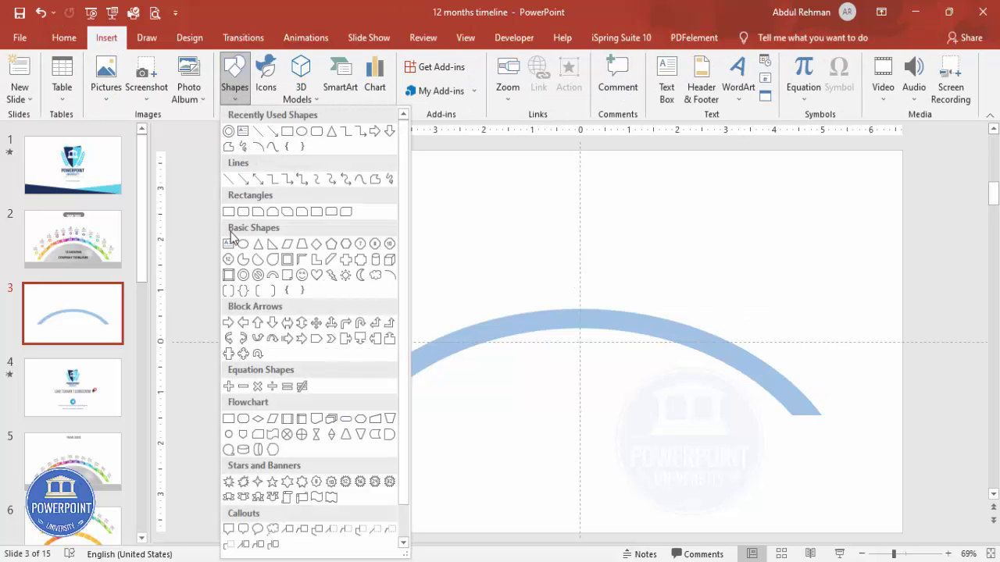
left_click(232, 208)
left_click_drag(338, 315, 391, 467)
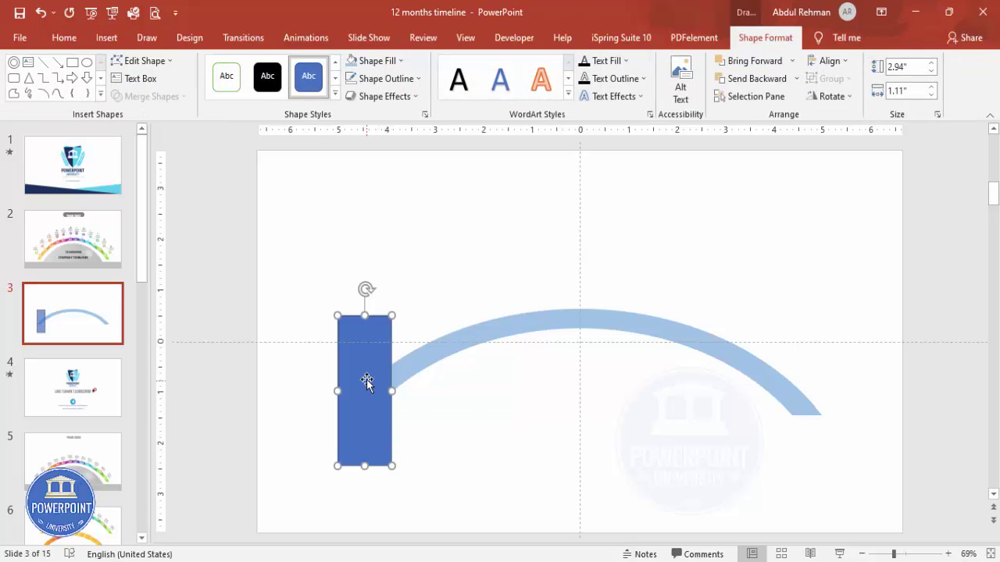
left_click_drag(364, 315, 367, 269)
Step: Give the rectangle no outline, a light green fill and 46% transparency
left_click(367, 78)
left_click(391, 243)
left_click(393, 63)
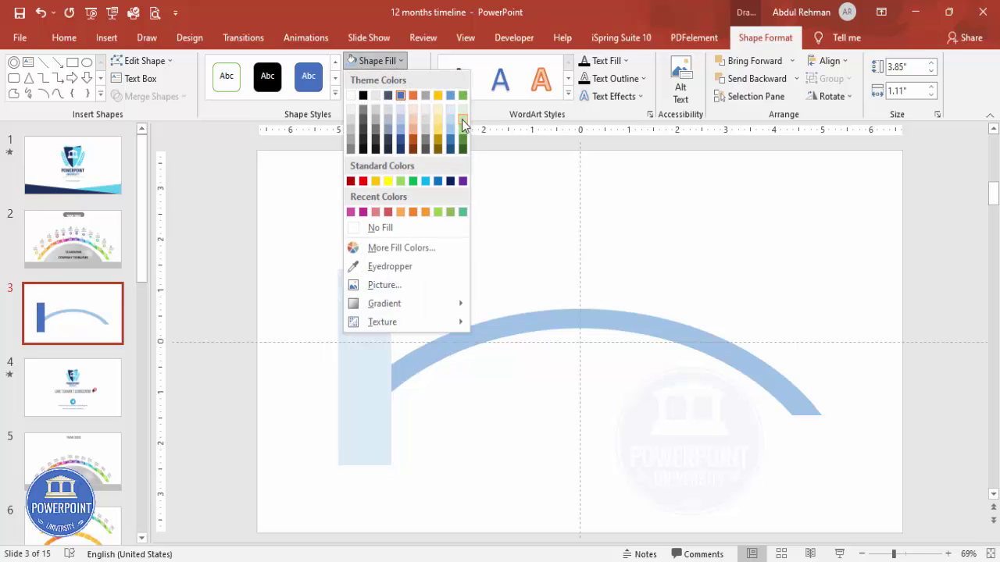
left_click(462, 117)
right_click(382, 300)
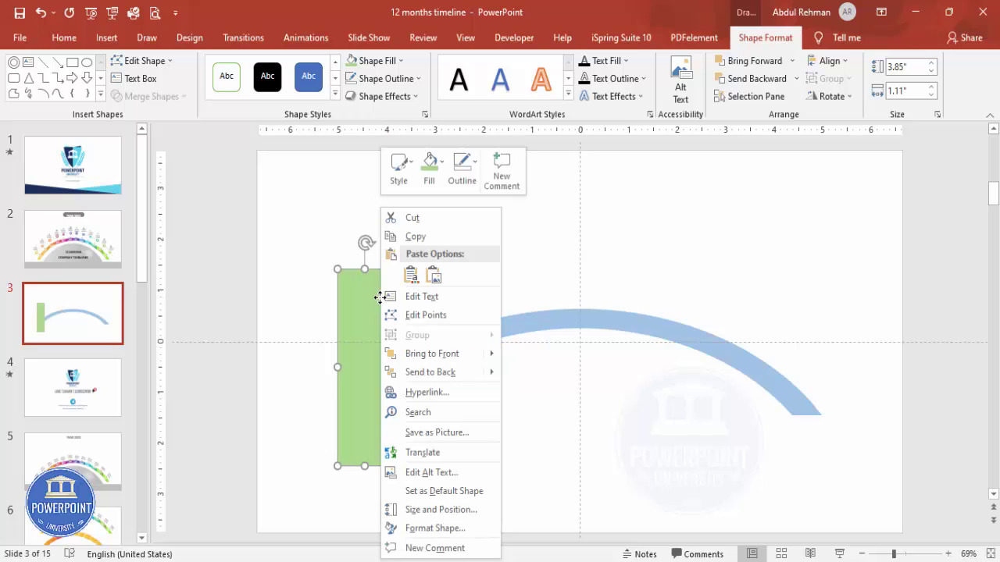
left_click(647, 447)
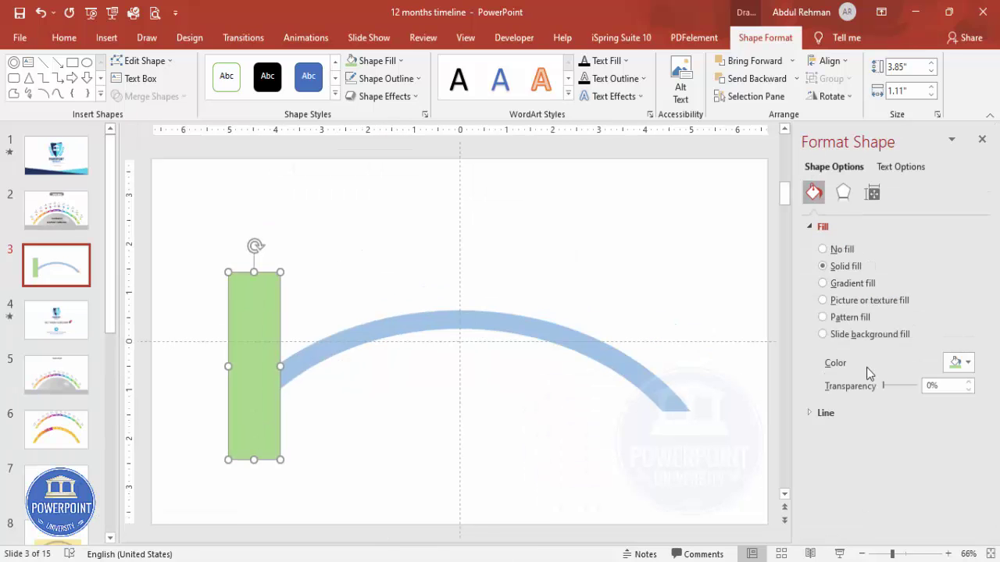
left_click_drag(880, 391, 899, 391)
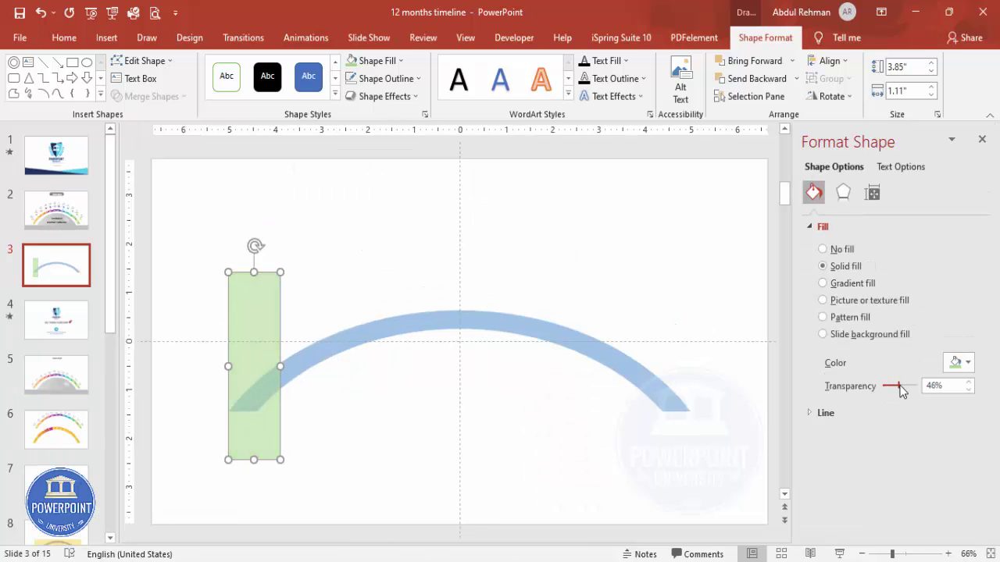
Step: Set the green strip's width to 0.83 inches
left_click(332, 285)
left_click(259, 297)
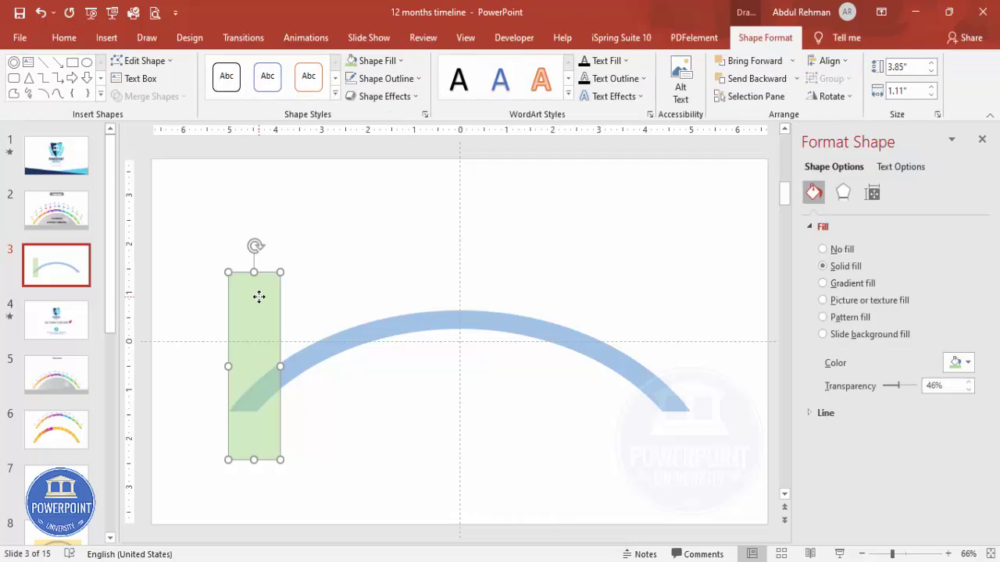
left_click(929, 88)
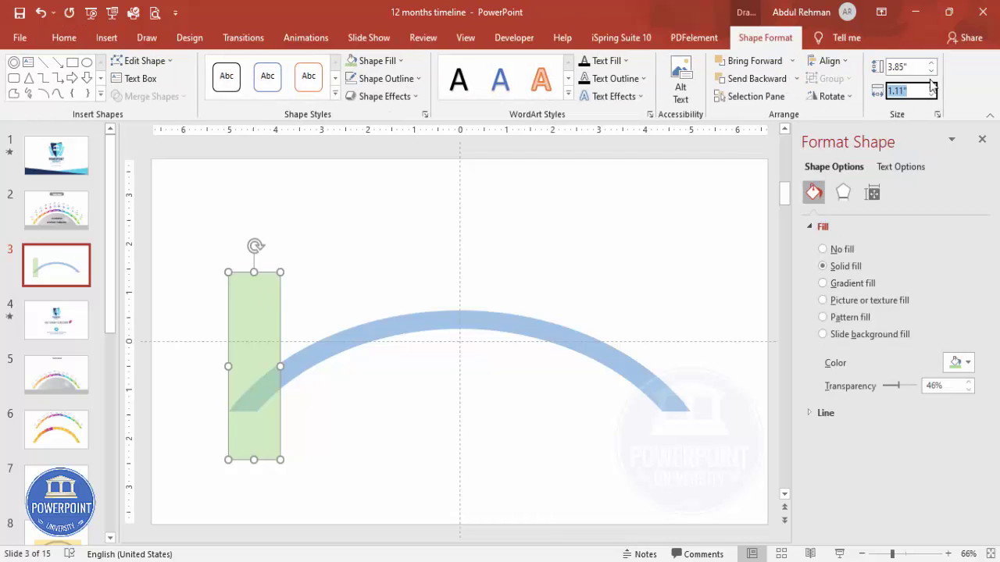
type("0.83")
key("Return")
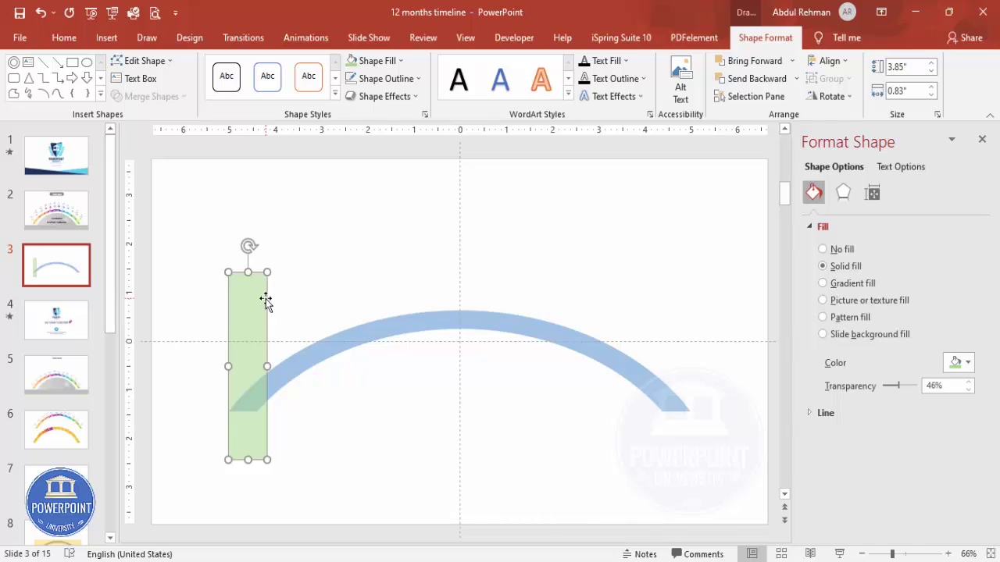
Step: Copy the strip repeatedly to the right until strips span the arc
left_click_drag(263, 307, 288, 301)
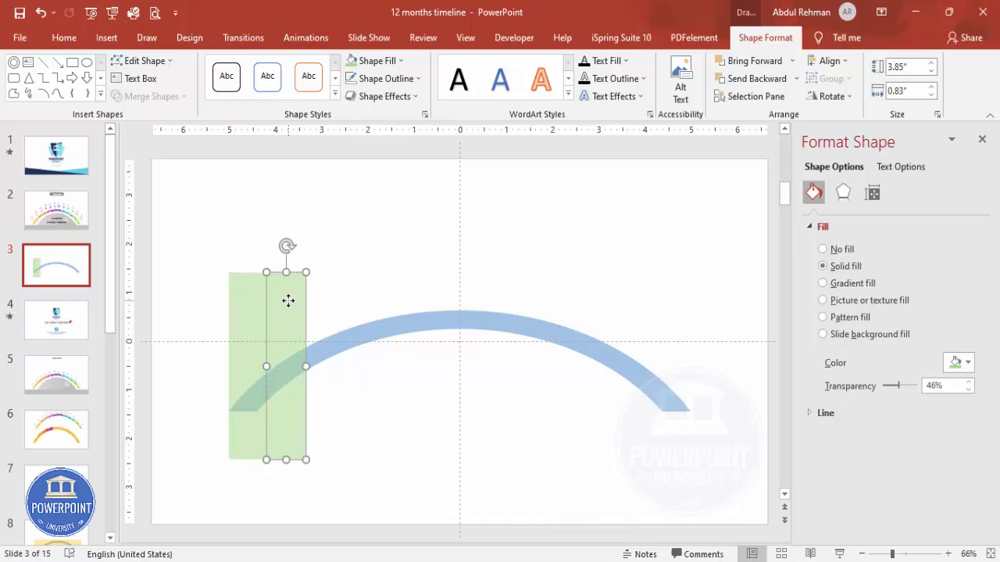
left_click(239, 302)
left_click(277, 297, "ctrl")
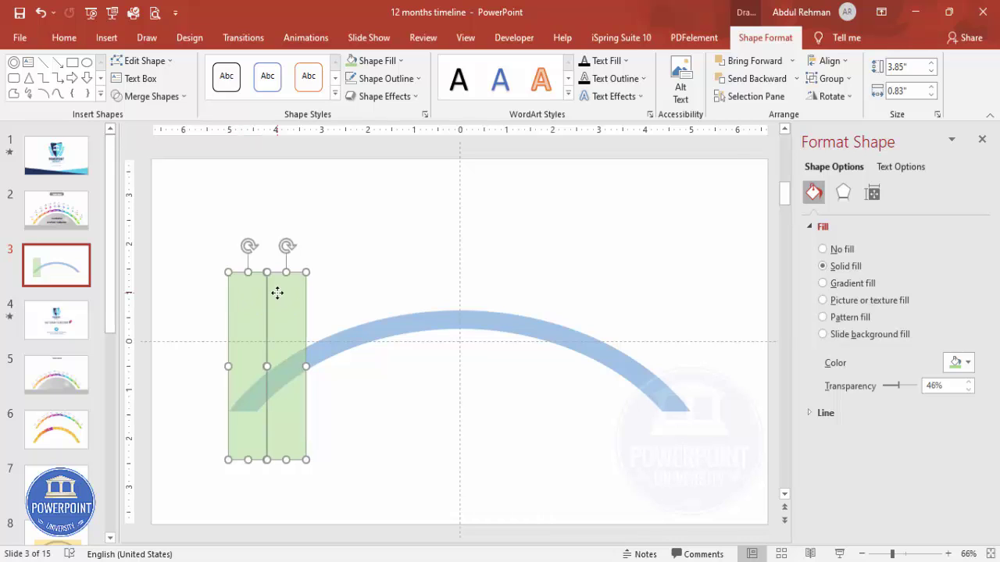
left_click_drag(277, 293, 372, 299)
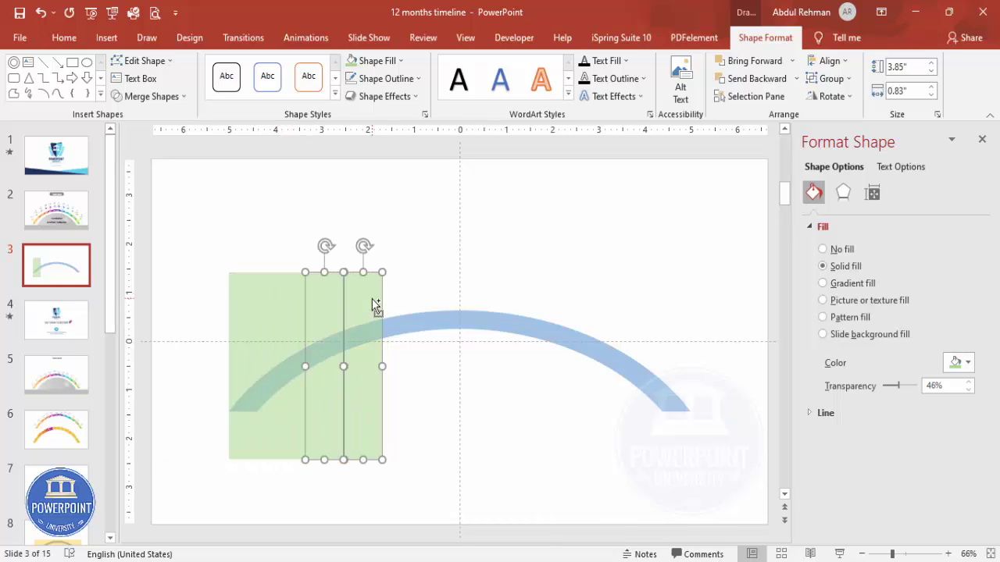
left_click(297, 296, "ctrl")
left_click(254, 295, "ctrl")
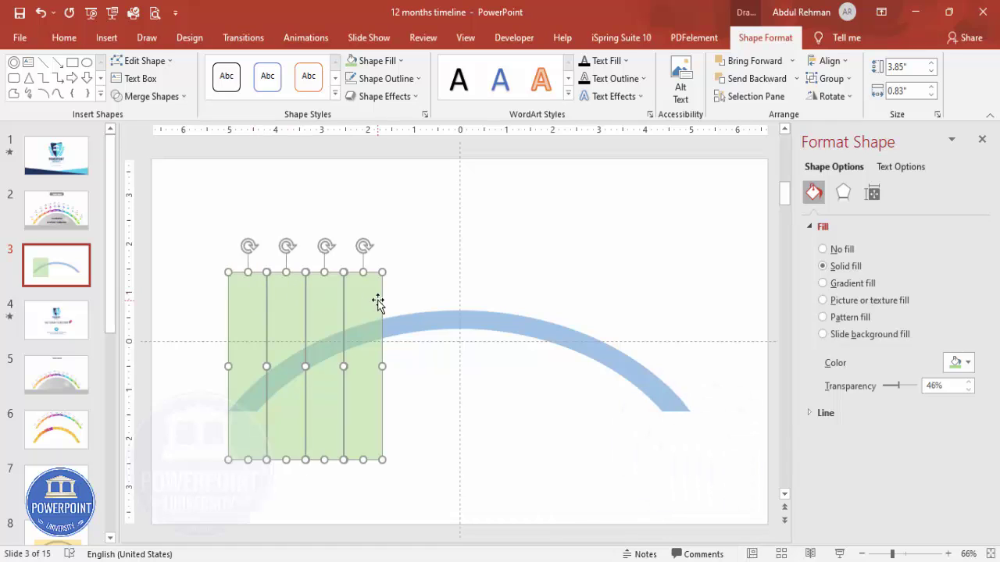
mouse_move(370, 297)
left_mouse_down()
mouse_move(529, 293)
mouse_move(523, 287)
mouse_move(674, 305)
left_mouse_up()
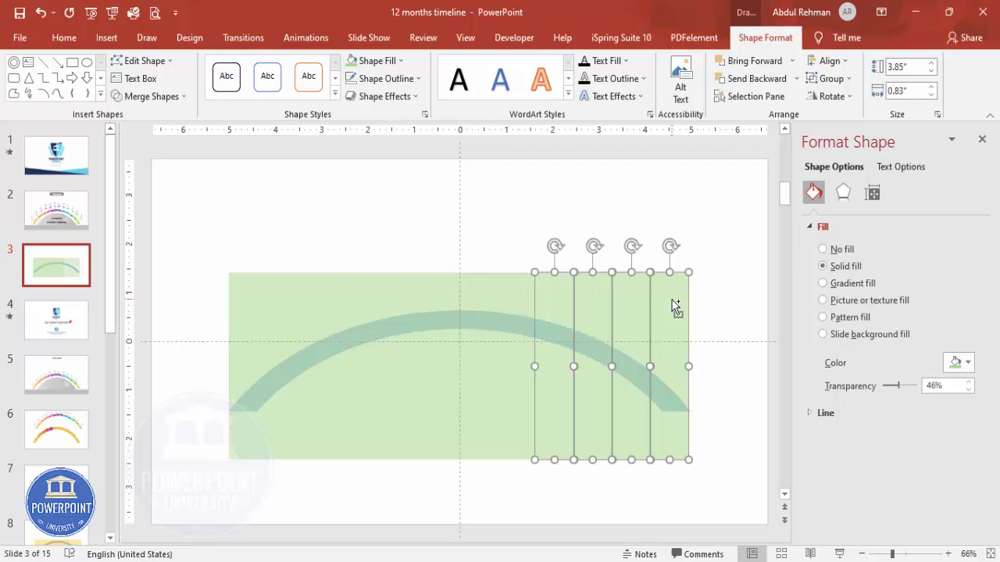
Step: Nudge the arc slightly left
left_click(466, 223)
left_click(691, 412)
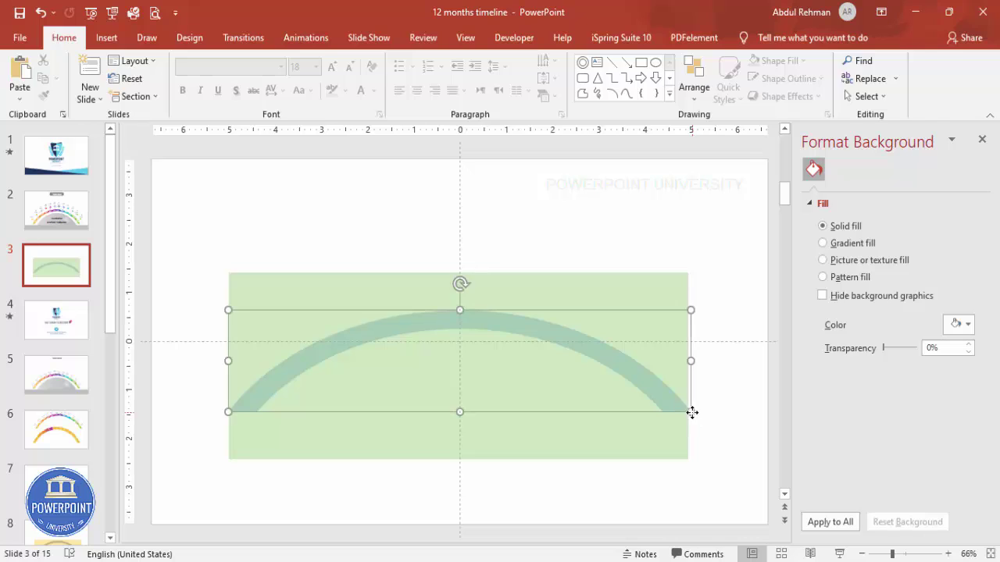
key("ctrl+Left")
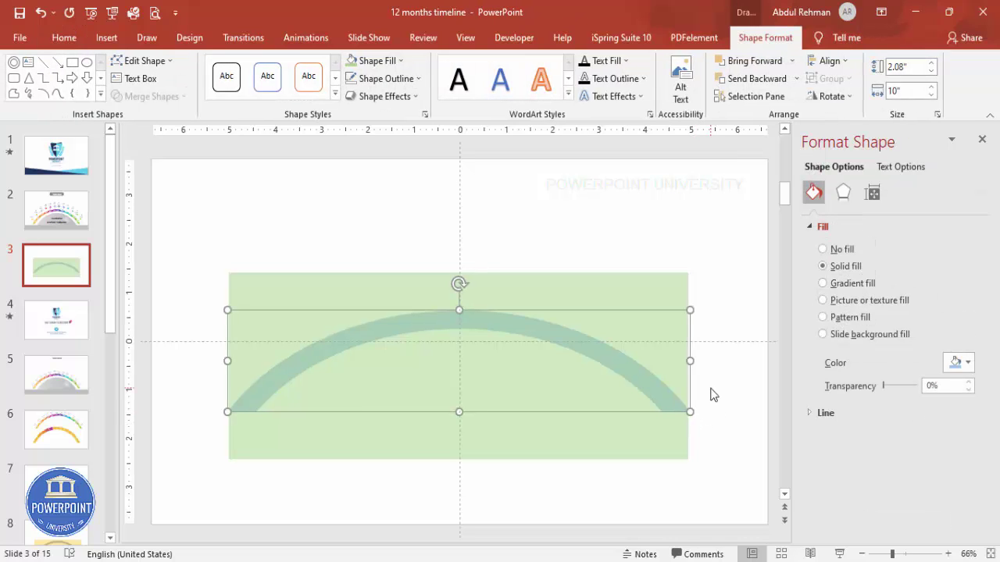
left_click(571, 258)
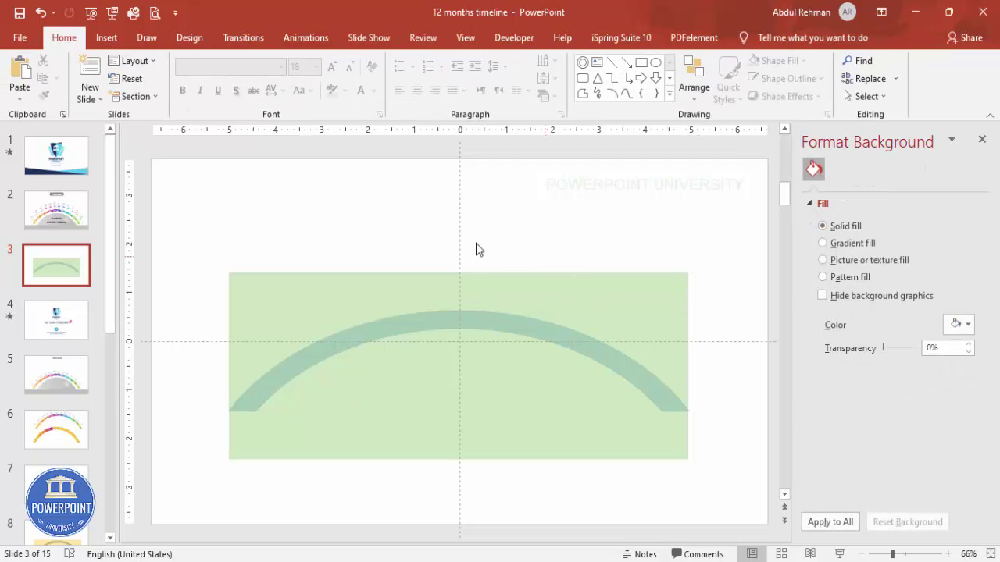
Step: Select all twelve green strips and send them behind the arc
left_click(241, 284)
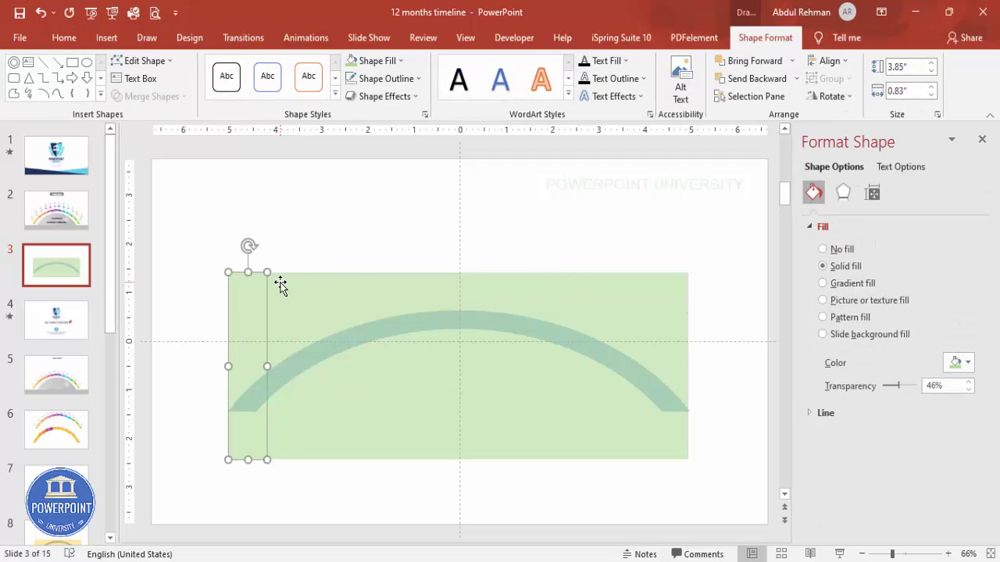
left_click(287, 281, "shift")
left_click(327, 279, "shift")
left_click(360, 281, "shift")
left_click(397, 283, "shift")
left_click(440, 283, "shift")
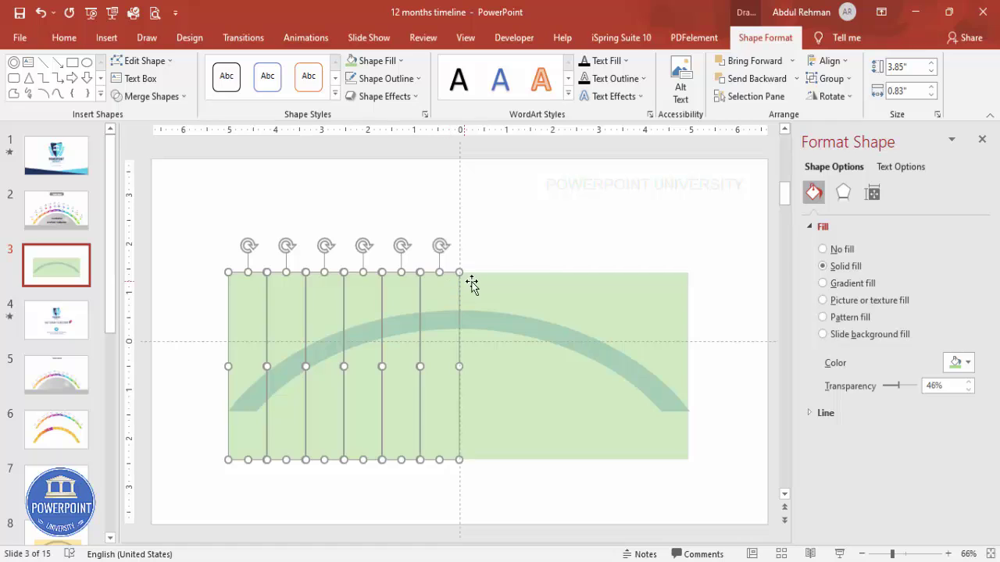
left_click(475, 283, "shift")
left_click(515, 286, "shift")
left_click(557, 287, "shift")
left_click(585, 285, "shift")
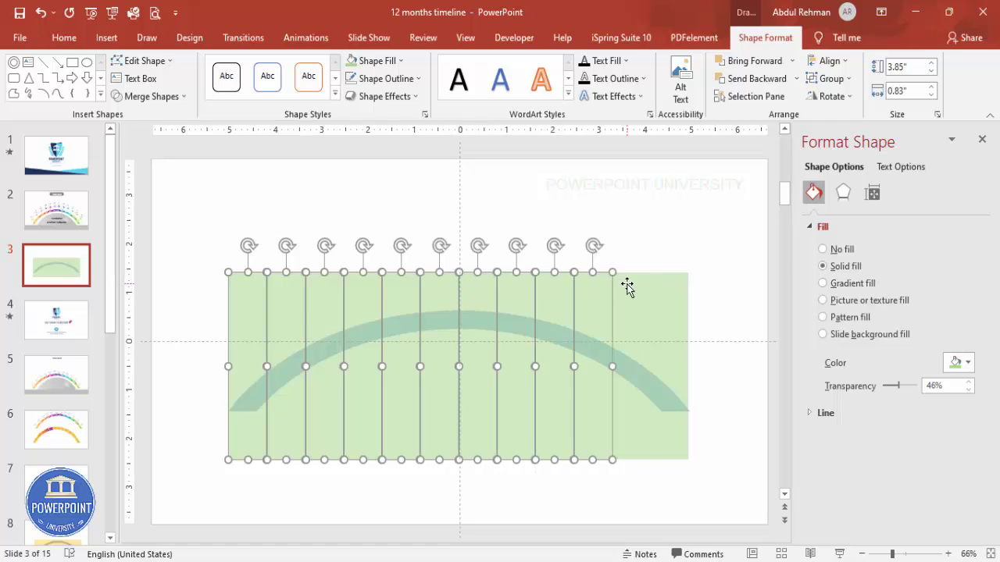
left_click(627, 284, "shift")
left_click(680, 285, "shift")
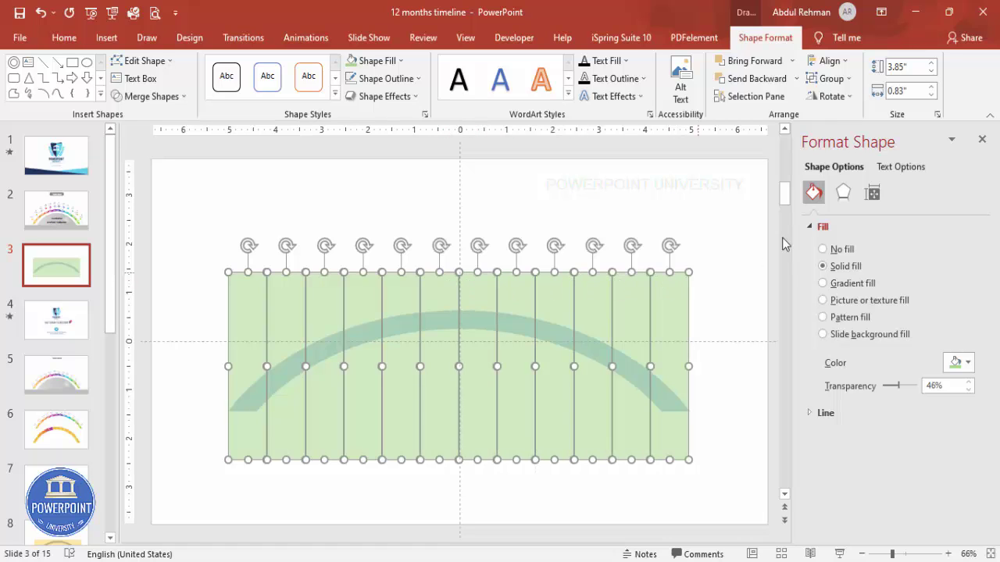
left_click(797, 79)
left_click(756, 116)
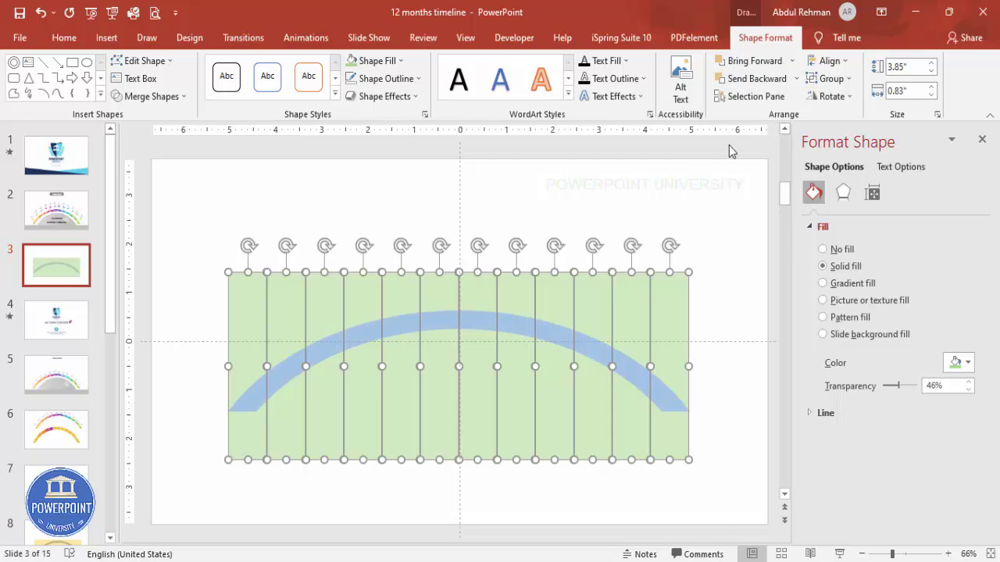
left_click(610, 173)
Step: Recolour the arc dark green, then duplicate it into grey and dark blue copies
left_click(387, 322)
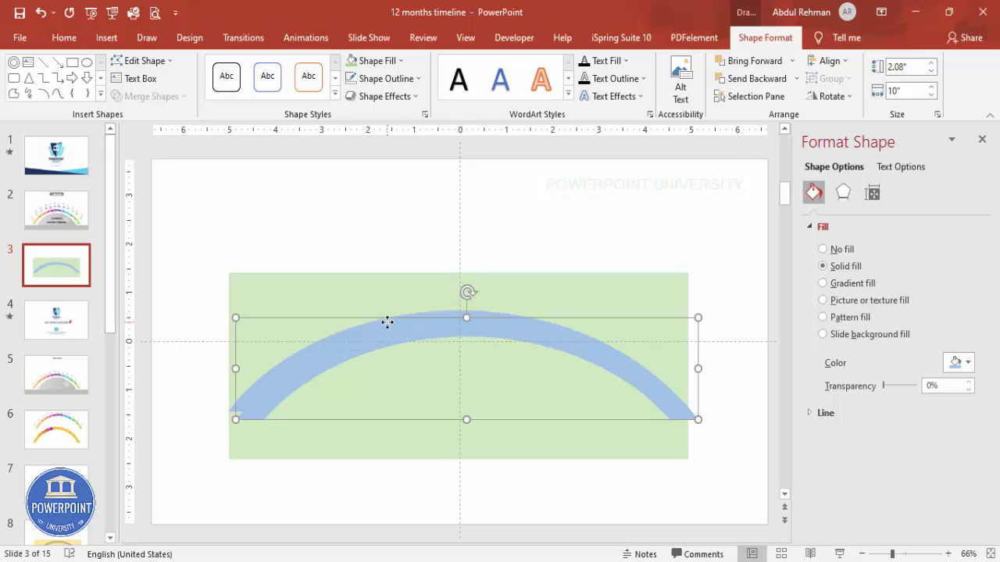
left_click(393, 63)
left_click(464, 142)
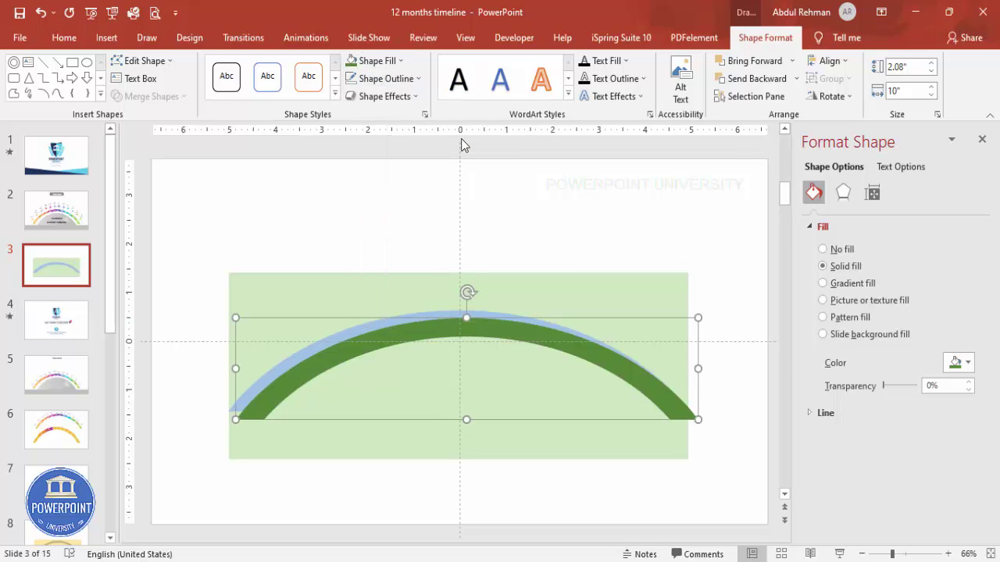
key("ctrl+d")
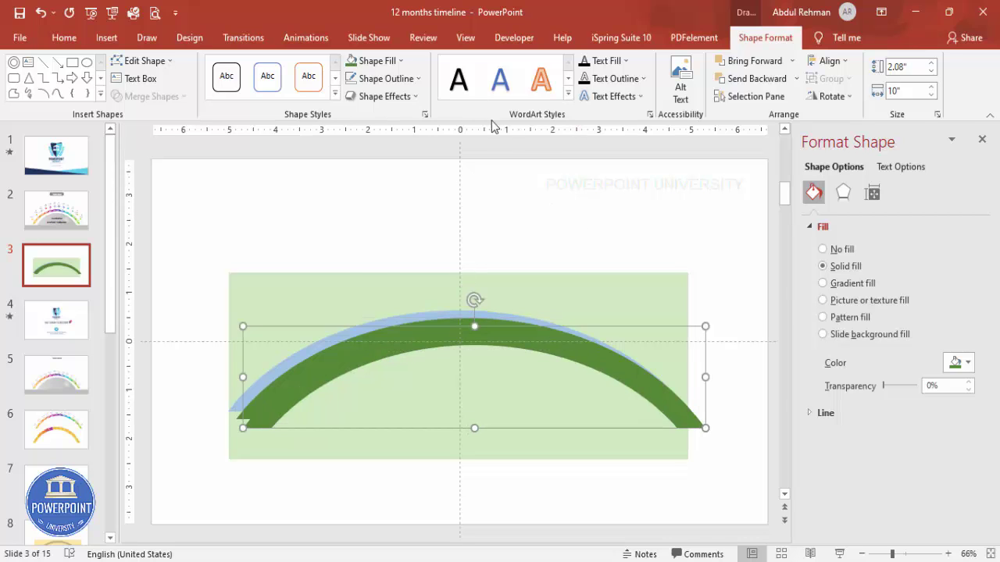
left_click(393, 62)
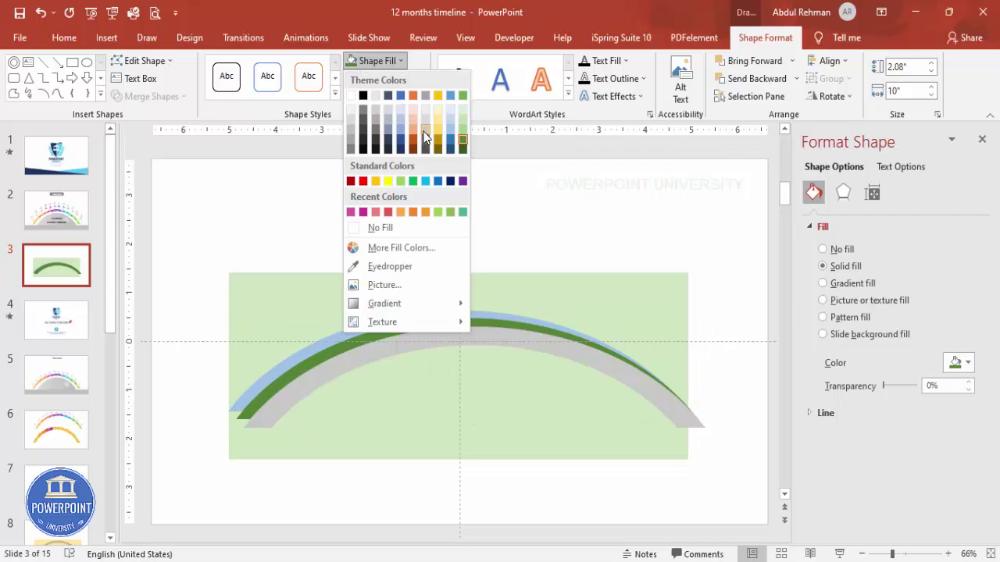
left_click(426, 138)
key("ctrl+d")
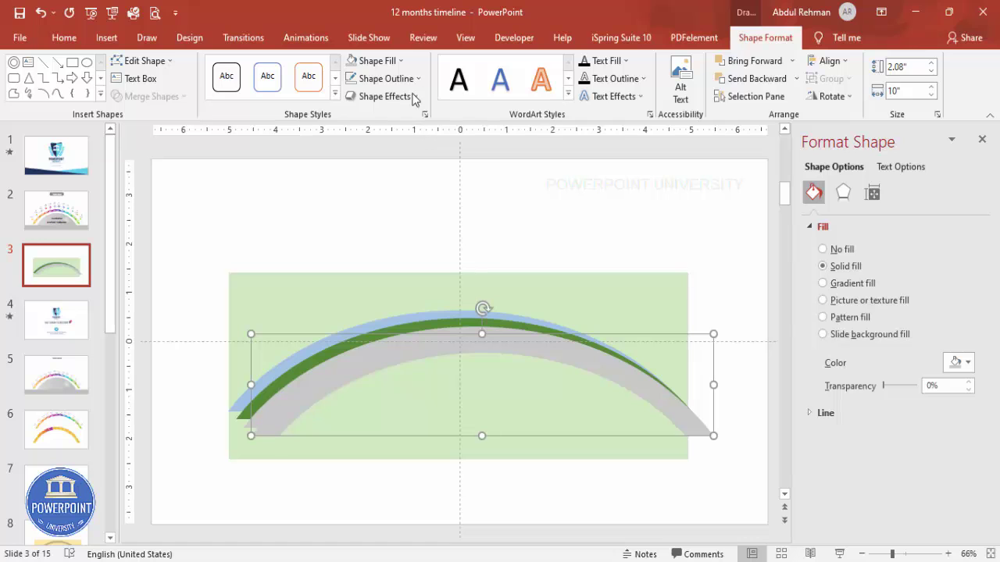
left_click(375, 61)
left_click(401, 140)
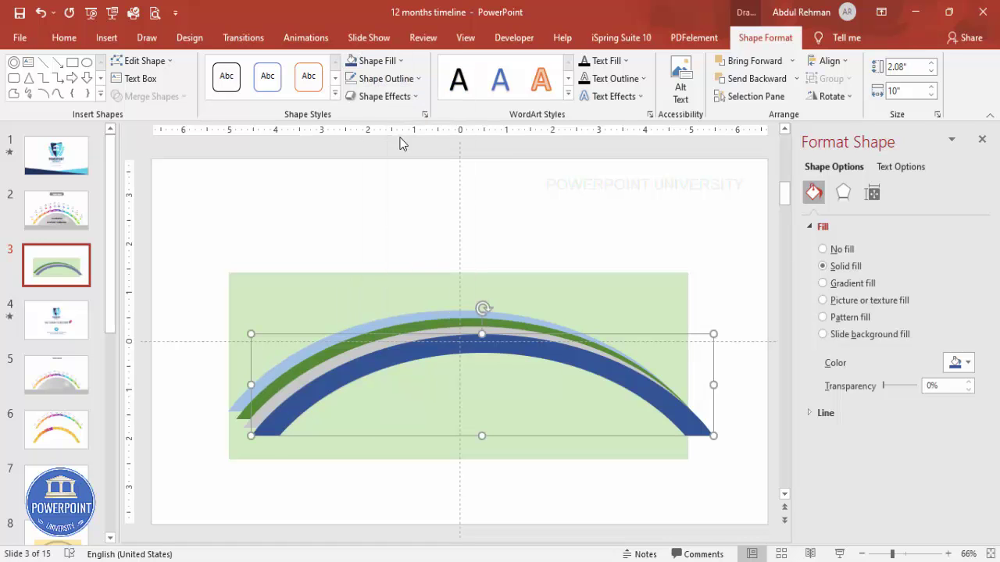
Step: Offset the grey and dark blue arc copies slightly down and right
key("Down")
key("Down")
key("Down")
key("Down")
key("Down")
key("Down")
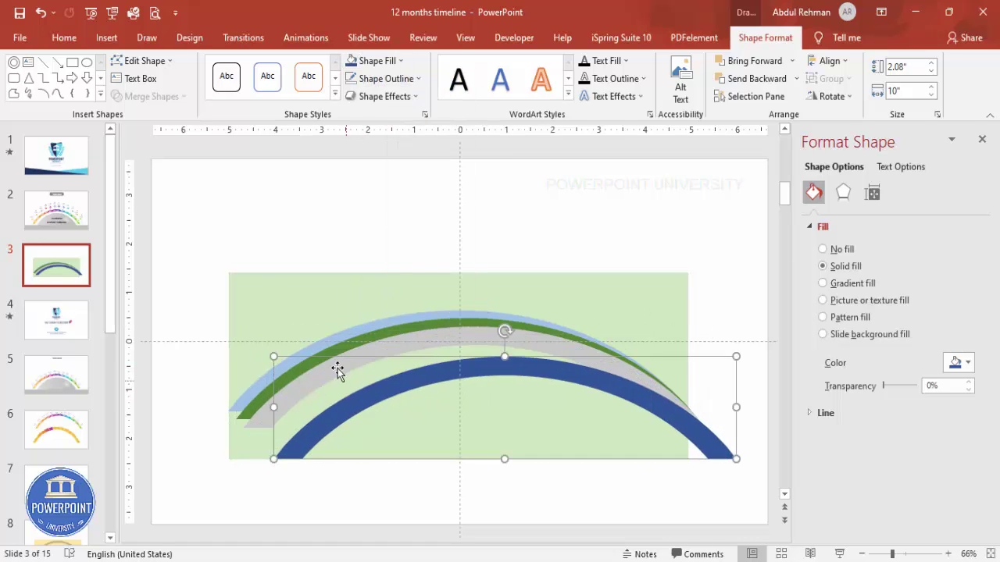
left_click(339, 366)
left_click_drag(339, 366, 341, 367)
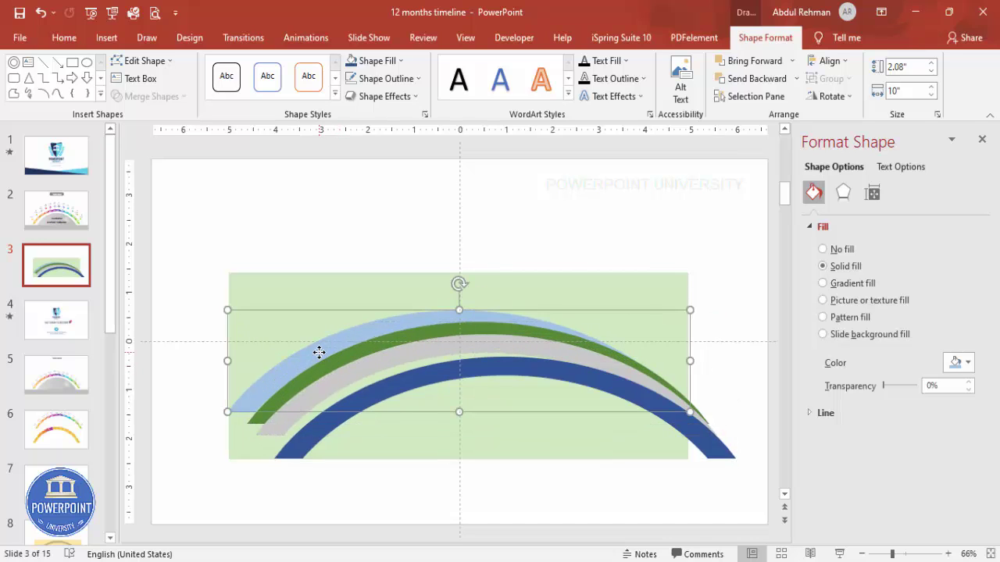
left_click(510, 375)
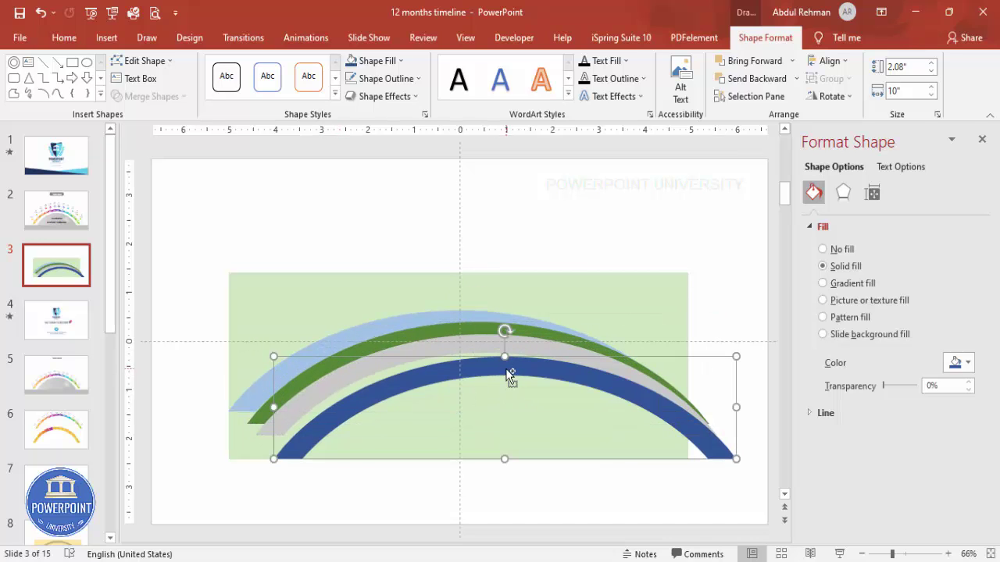
key("Down")
key("Right")
key("Down")
key("Right")
key("Down")
key("Right")
key("Down")
key("Right")
key("Down")
key("Right")
key("Down")
key("Right")
key("Down")
key("Right")
key("Down")
key("Right")
key("Down")
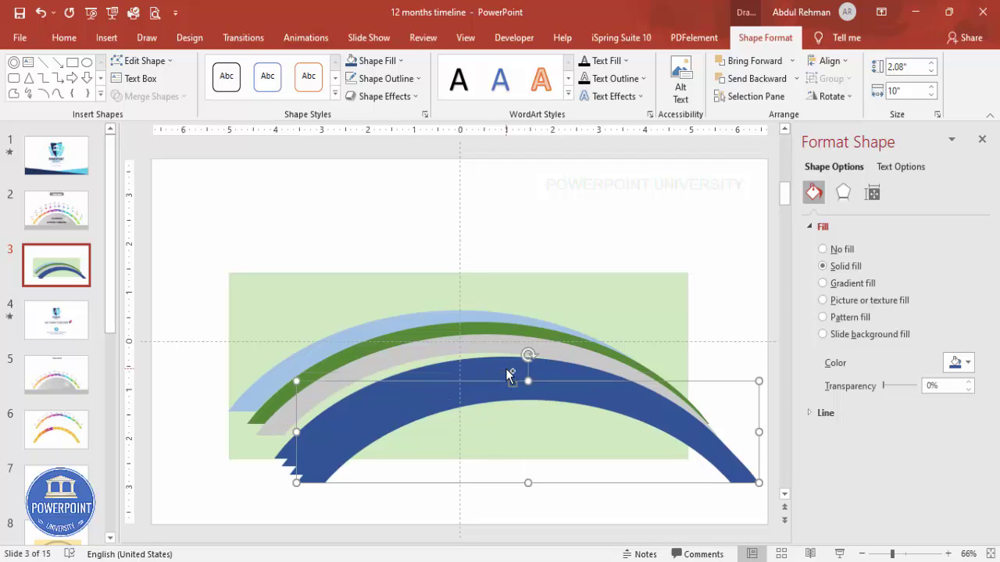
key("Down")
key("Right")
key("Down")
key("Right")
key("Down")
key("Right")
key("Down")
key("Right")
key("Down")
key("Right")
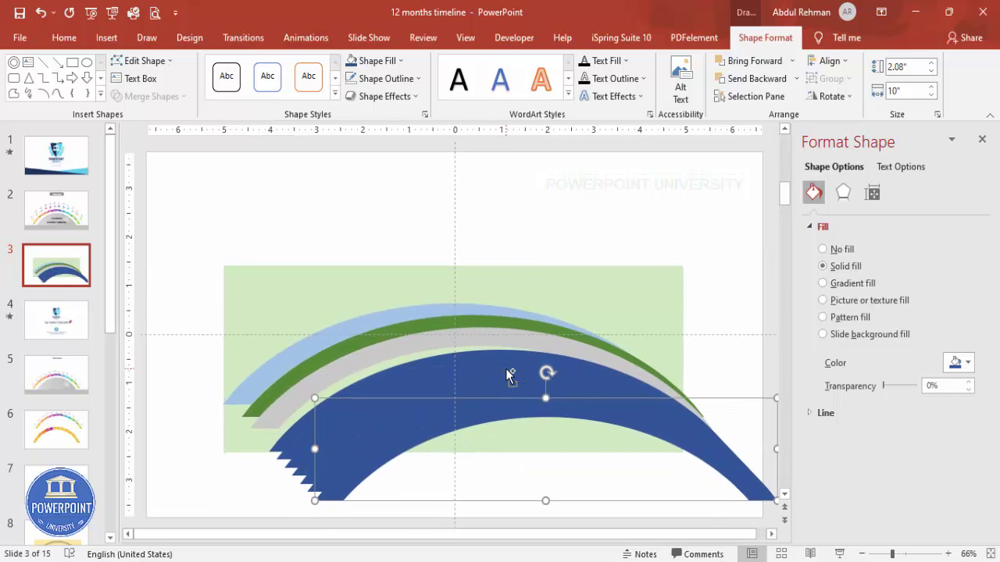
Step: Select all the arc copies and align them centre and middle
left_click_drag(169, 287, 781, 534)
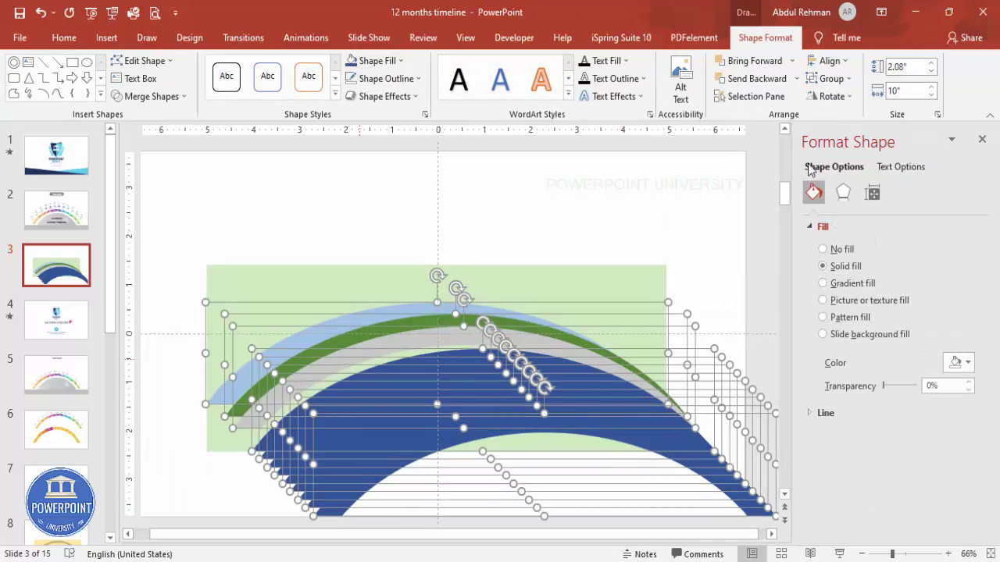
left_click(830, 62)
left_click(854, 95)
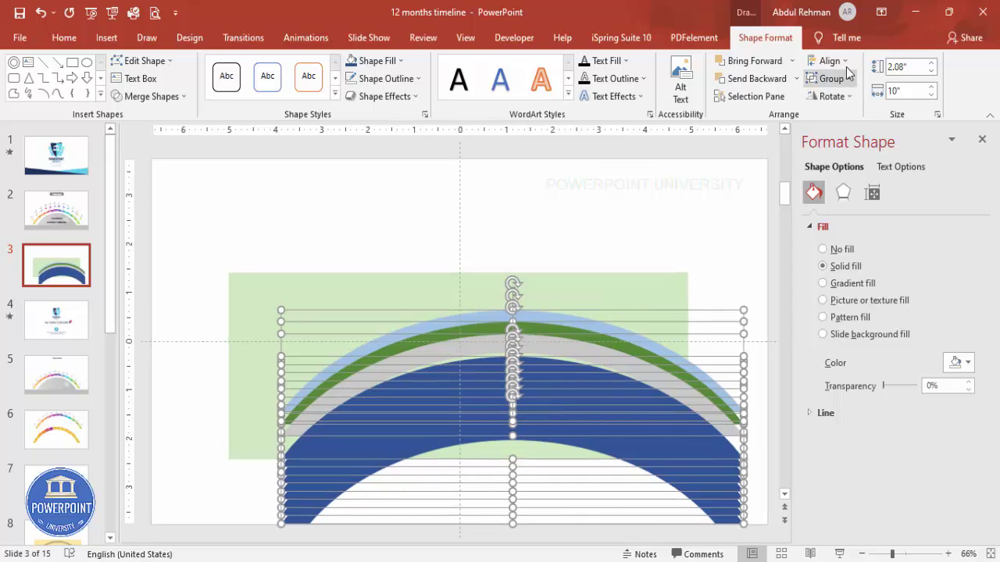
left_click(836, 62)
left_click(868, 152)
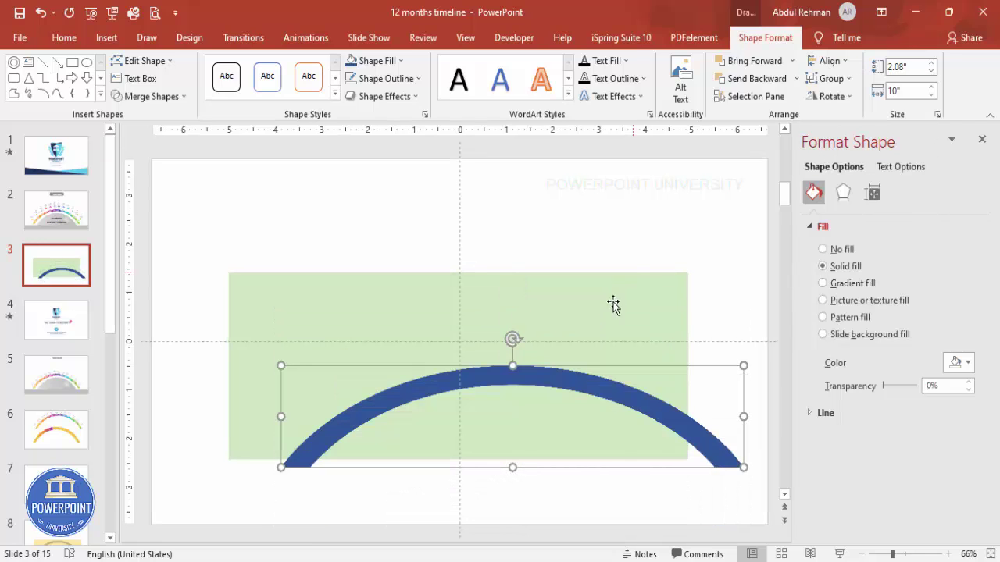
Step: Move the arc stack onto the top of the green rectangle
left_click_drag(622, 397, 570, 327)
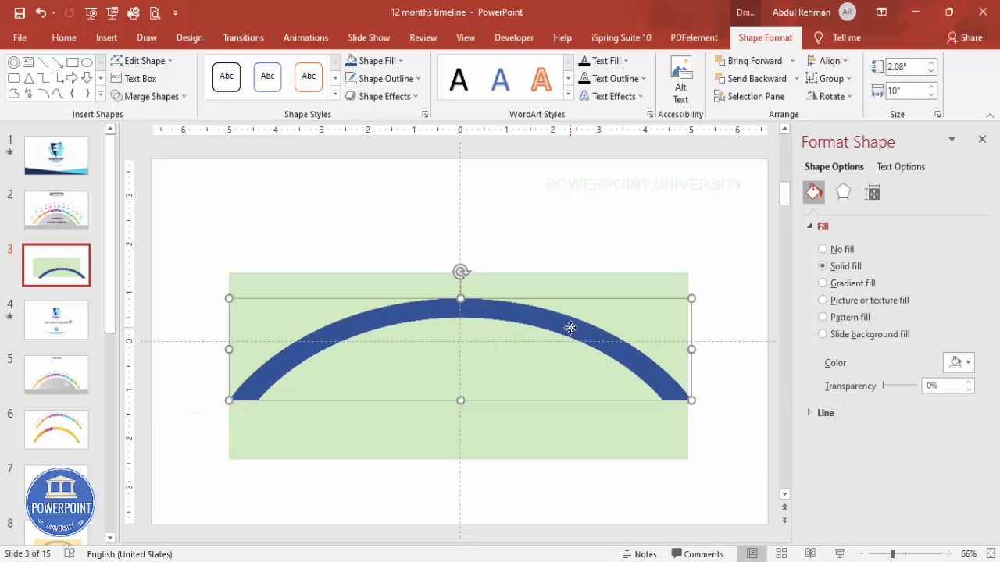
key("ctrl+z")
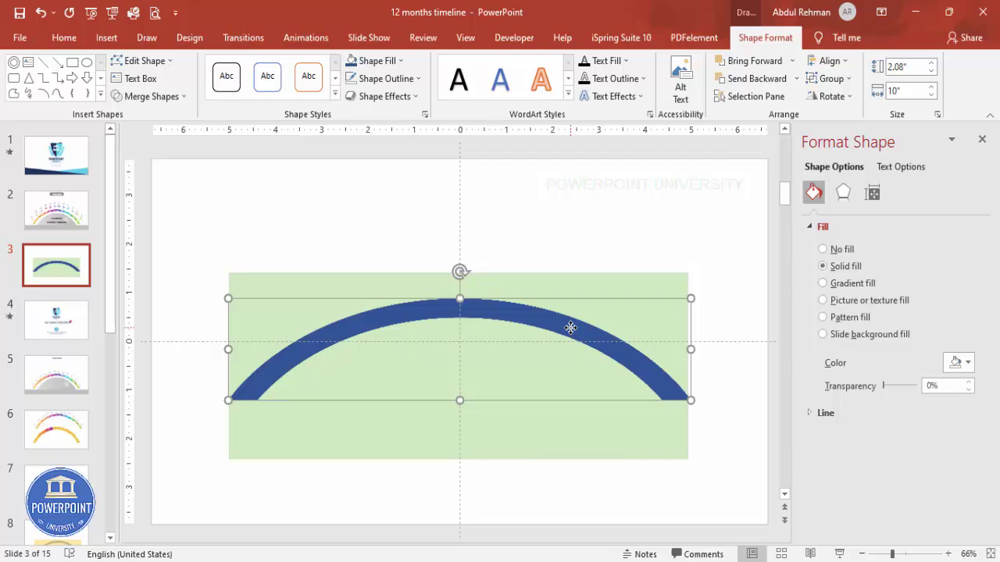
left_click(274, 341)
Step: Fill the topmost arc light yellow
left_click(383, 325)
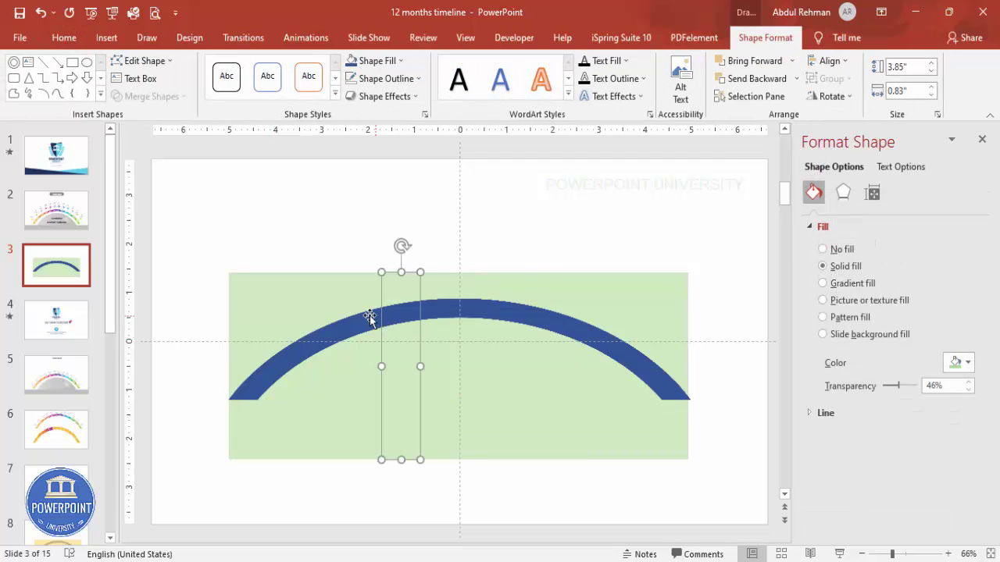
left_click(375, 60)
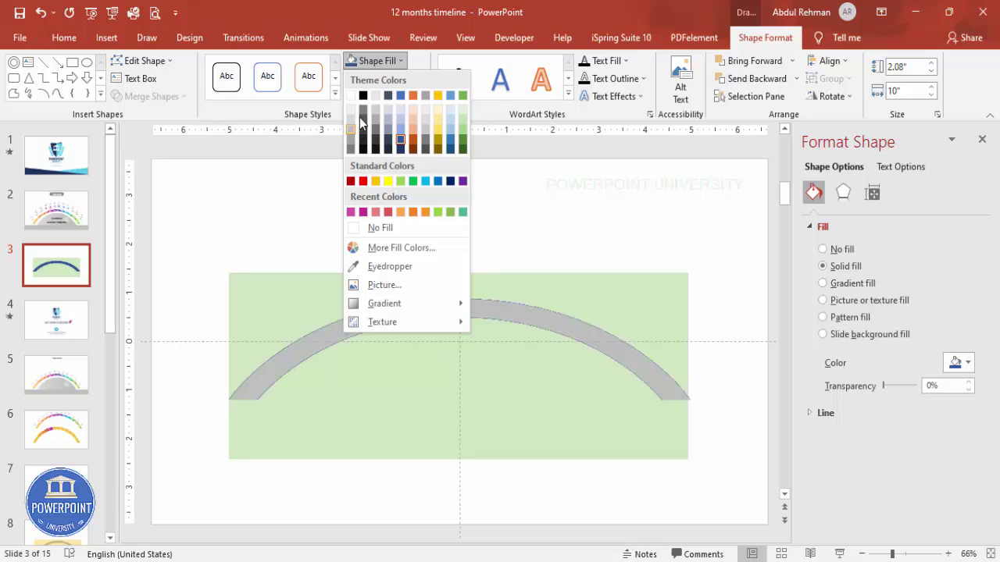
left_click(438, 121)
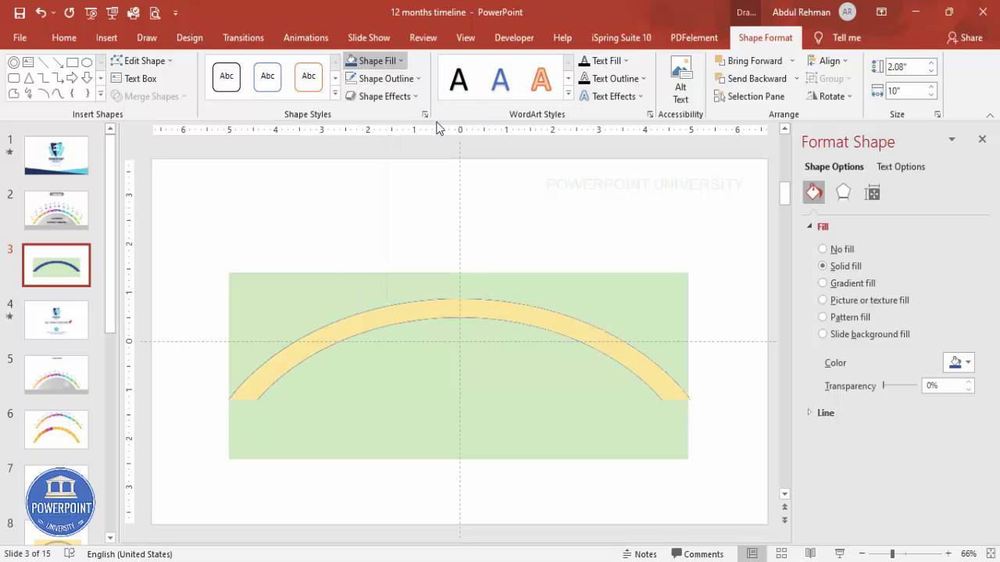
left_click(358, 225)
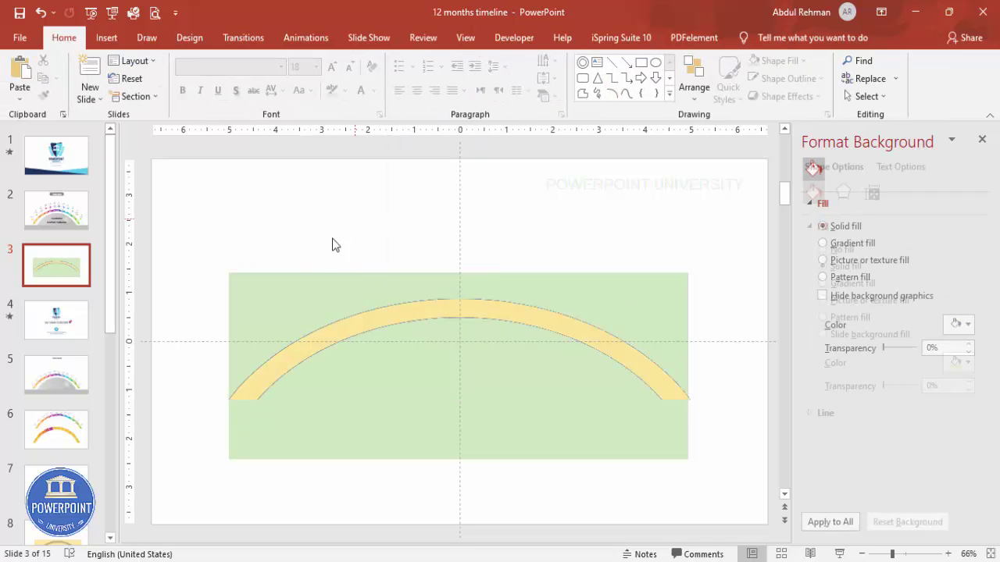
left_click(266, 372)
Step: Intersect the yellow arc with the narrow strip to cut the first wedge
left_click(247, 277, "shift")
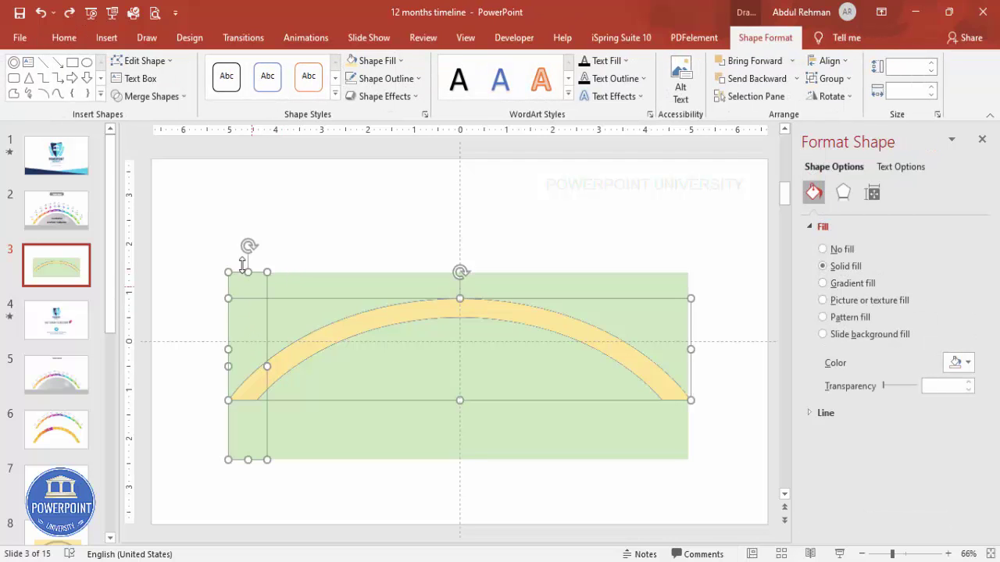
left_click(152, 96)
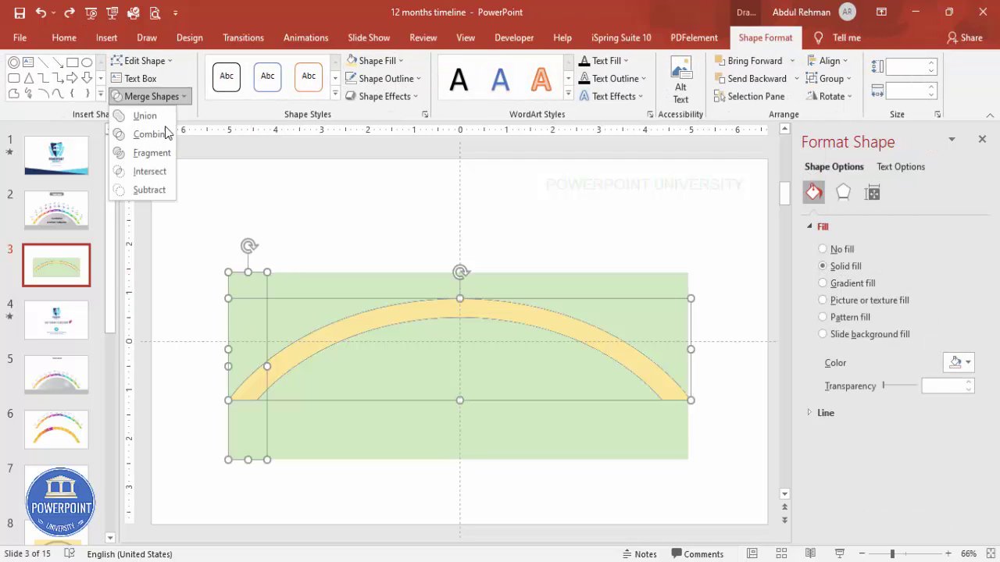
left_click(167, 172)
left_click_drag(247, 383, 209, 366)
key("ctrl+z")
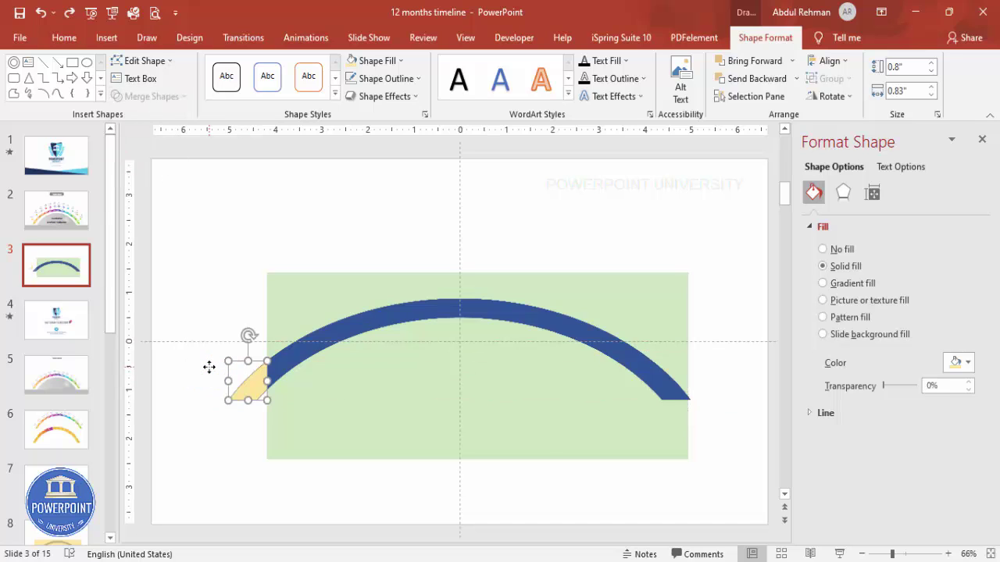
Step: Try subtracting the strip from the blue arc, then undo the duplicated arc
left_click(320, 340)
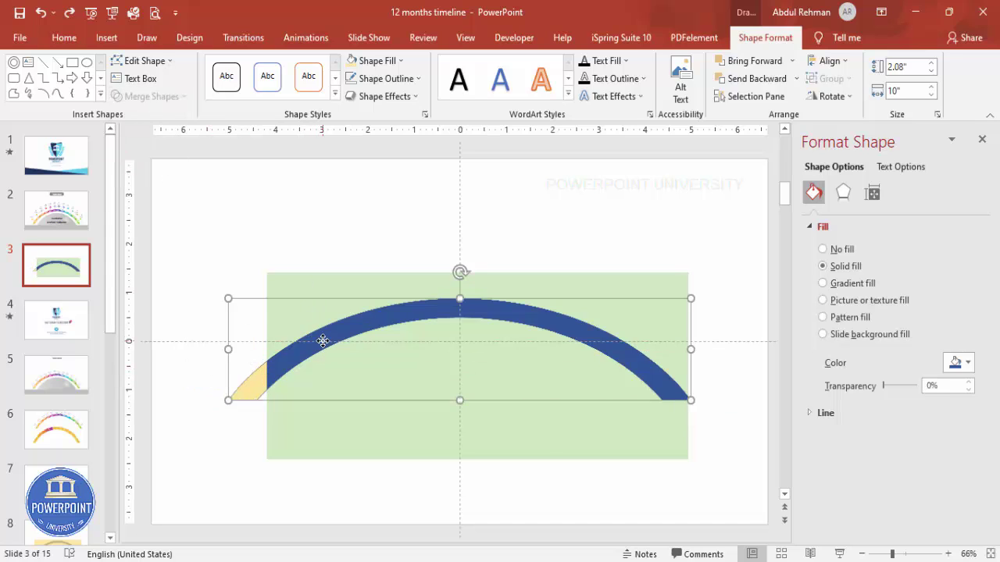
left_click(279, 281, "shift")
left_click(178, 98)
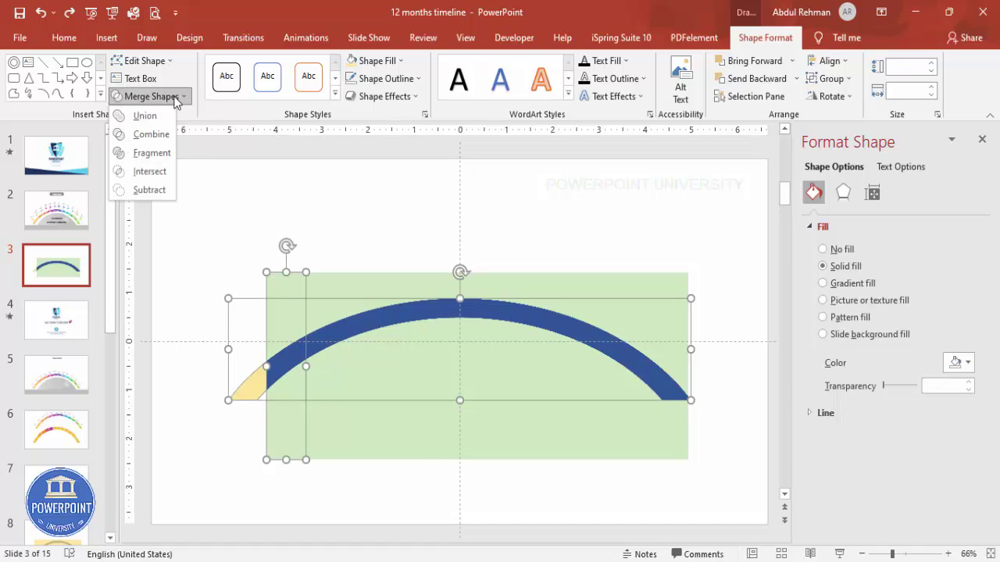
left_click(148, 189)
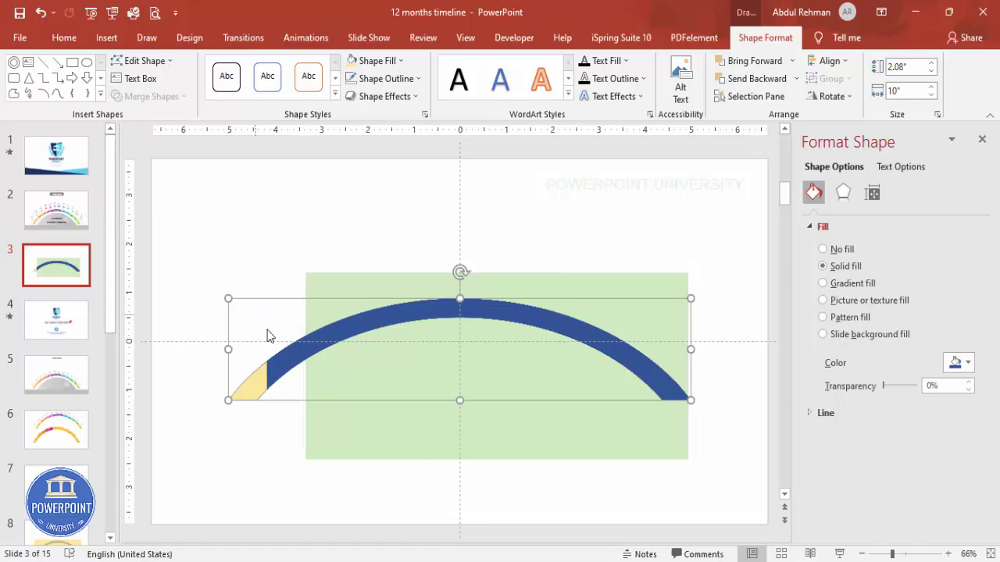
left_click_drag(293, 353, 293, 289)
key("ctrl+z")
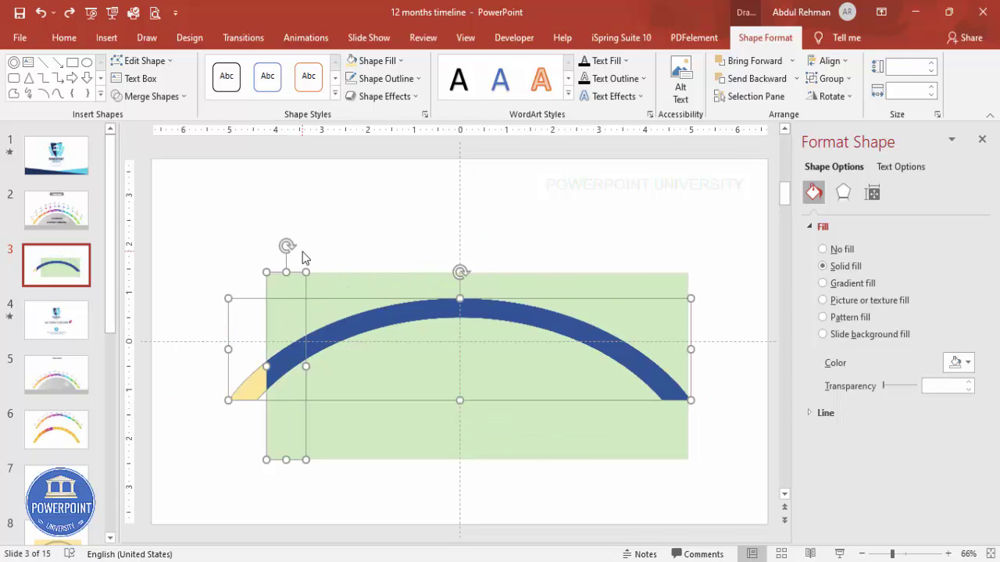
Step: Intersect the arc with the thin strip to cut the next few pieces
left_click(150, 96)
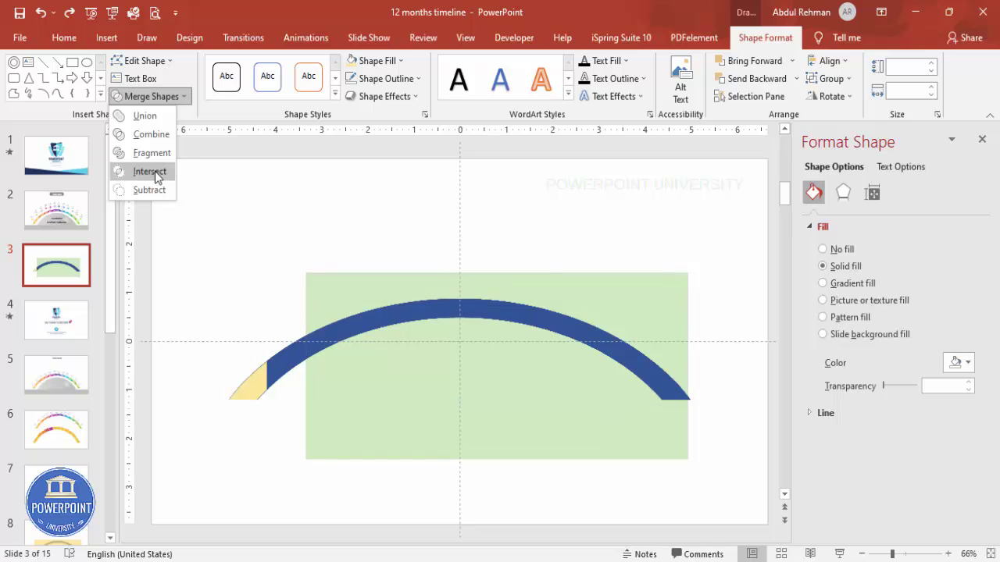
left_click(150, 171)
left_click(346, 332)
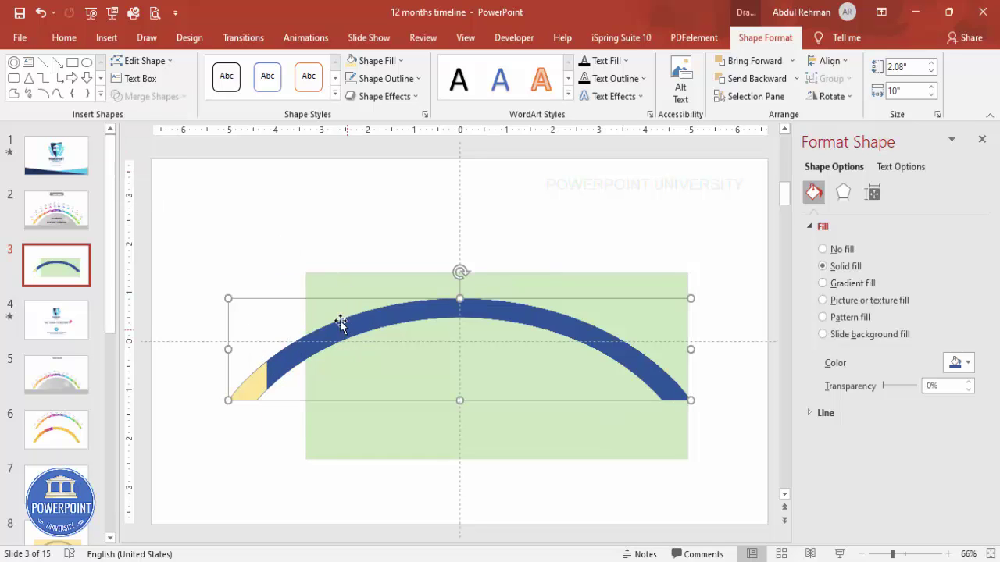
left_click(319, 286, "shift")
left_click(150, 96)
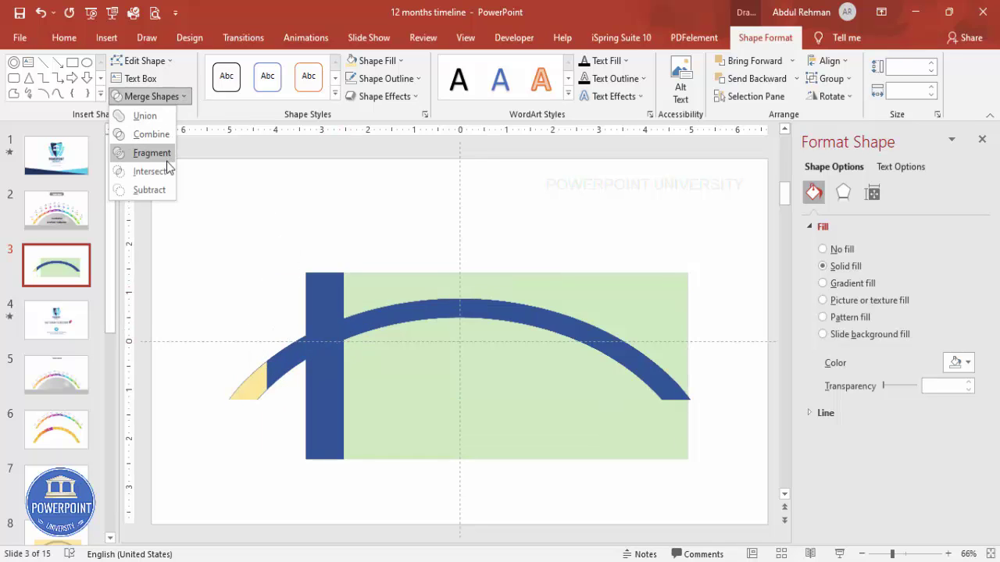
left_click(163, 173)
left_click(379, 322)
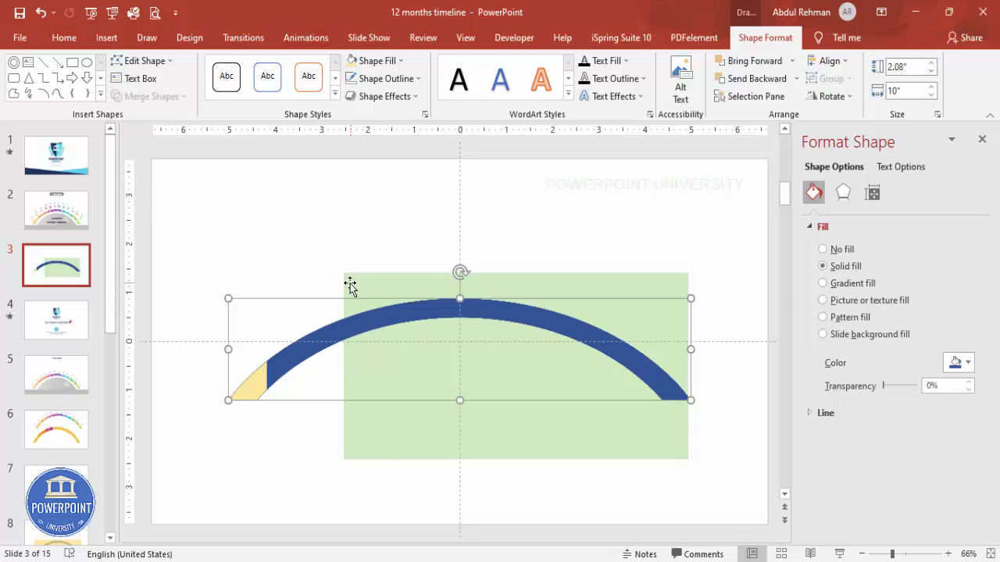
left_click(353, 286, "shift")
left_click(150, 96)
left_click(163, 172)
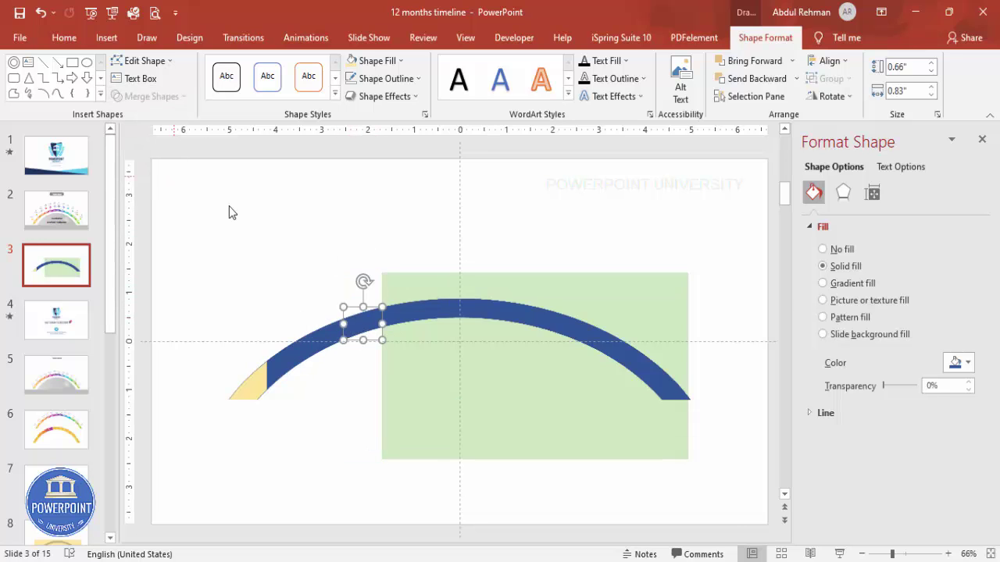
Step: Keep cutting arc pieces with Intersect as the green strip moves right
left_click(400, 300)
left_click(401, 285, "shift")
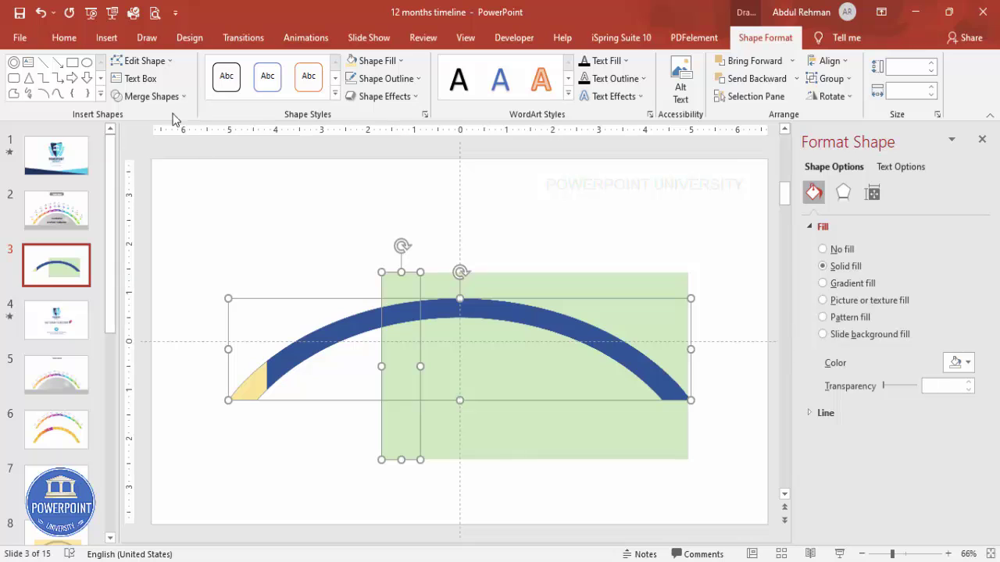
left_click(150, 96)
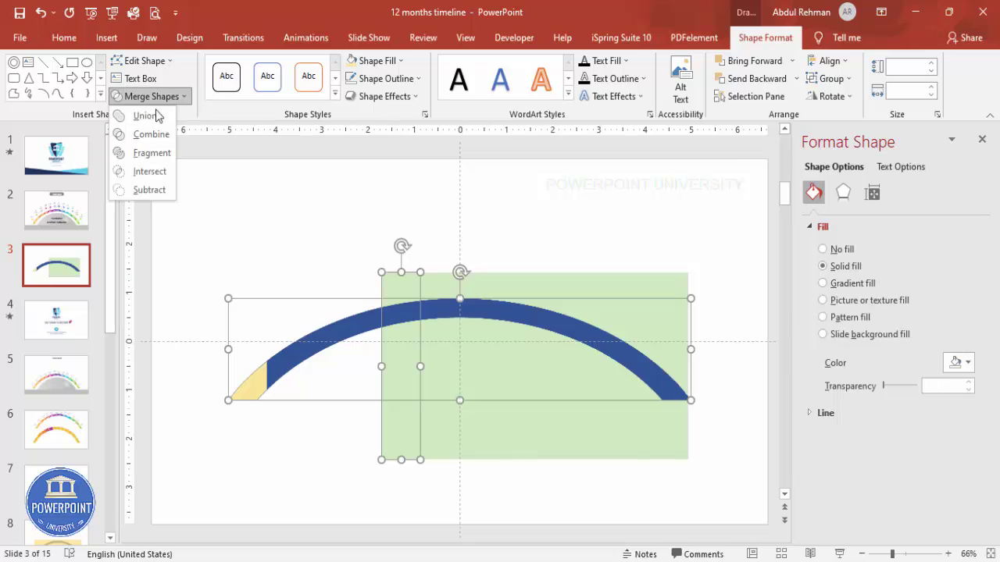
left_click(155, 172)
left_click(436, 308)
left_click(438, 286, "shift")
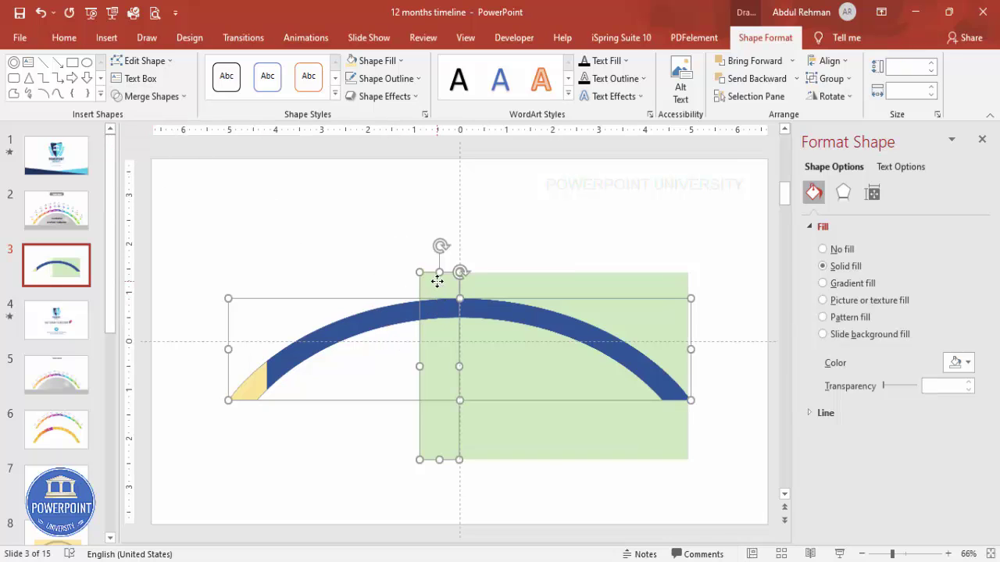
left_click(150, 96)
left_click(151, 169)
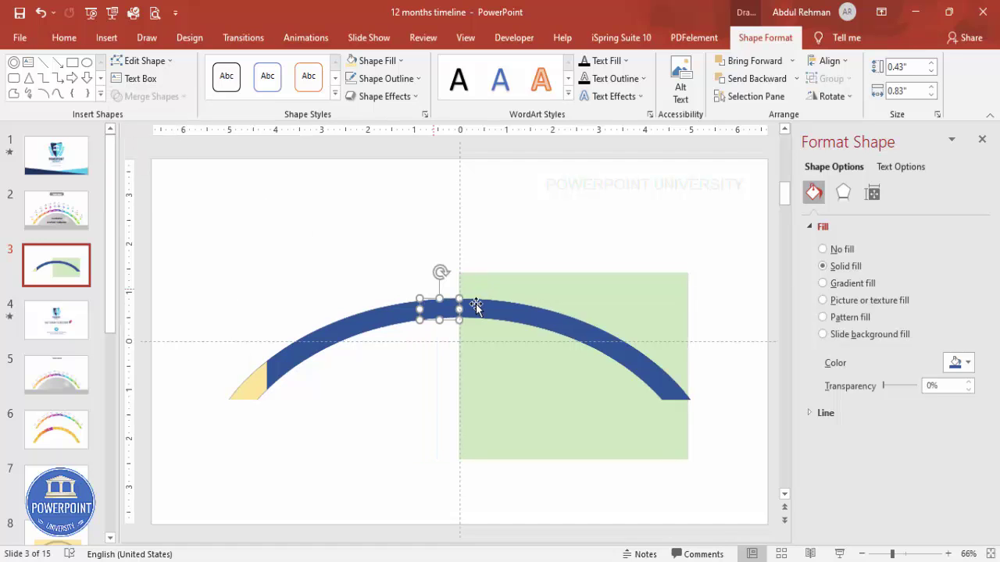
left_click(475, 306)
left_click(479, 287, "shift")
left_click(151, 97)
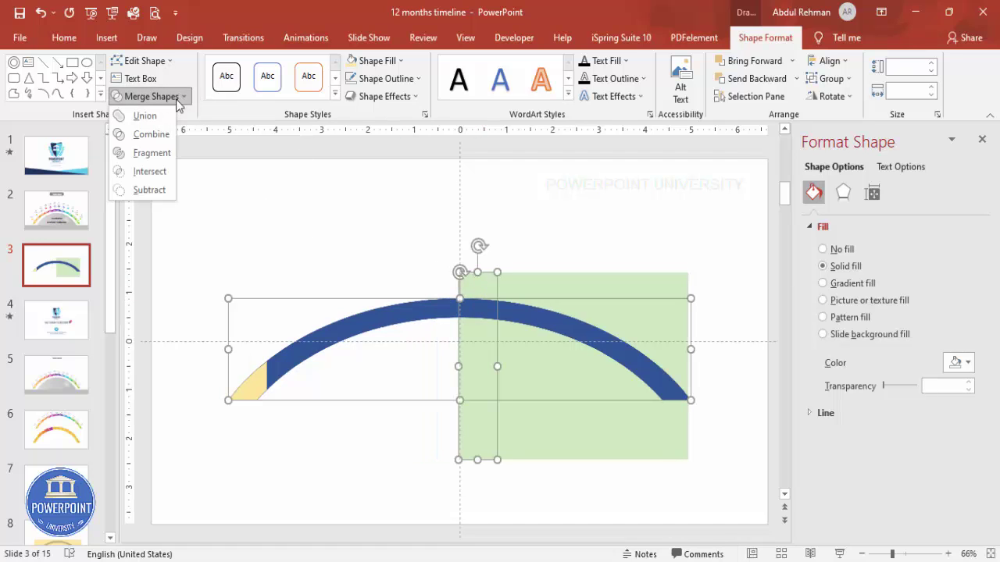
left_click(152, 168)
Step: Cut further pieces from the remaining arc, down to the grey section
left_click(516, 313)
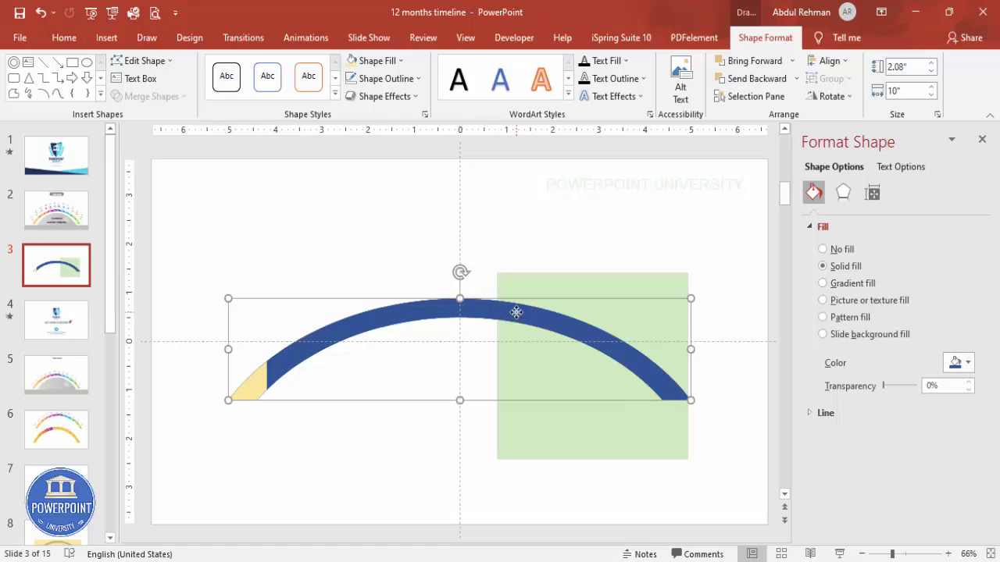
left_click(517, 287, "shift")
left_click(151, 96)
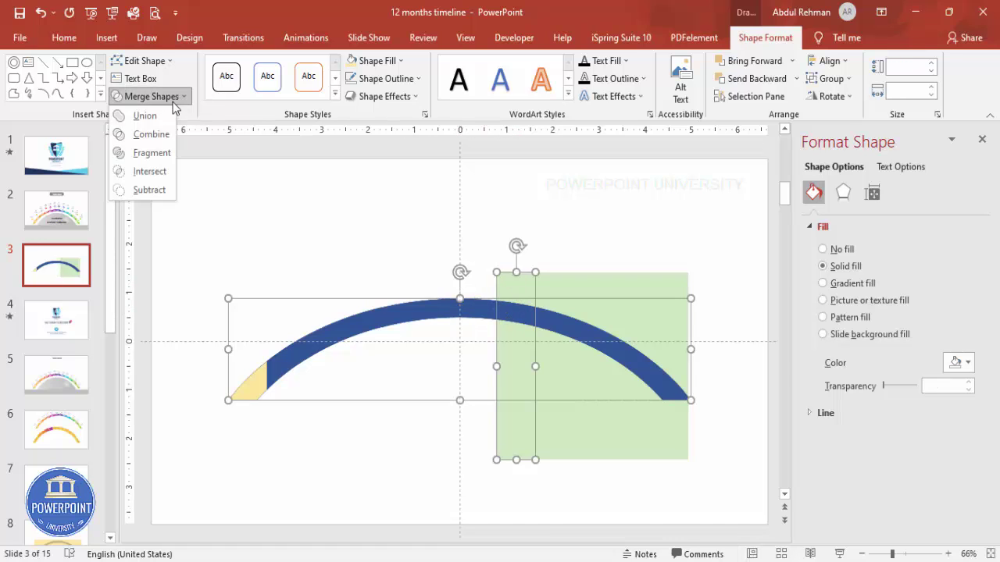
left_click(151, 168)
left_click(549, 304)
left_click(546, 283, "shift")
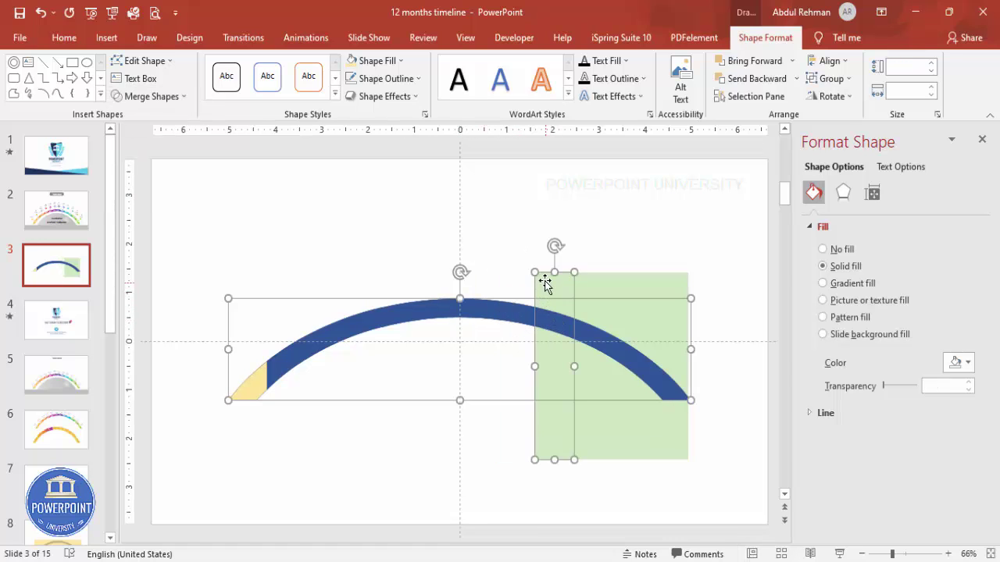
left_click(151, 96)
left_click(154, 169)
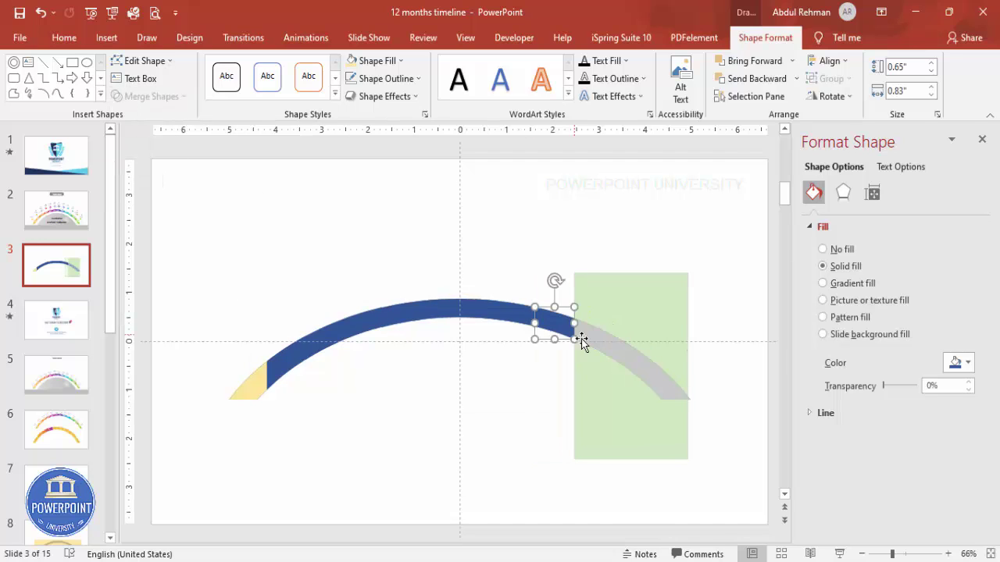
left_click(589, 326)
left_click(587, 284, "shift")
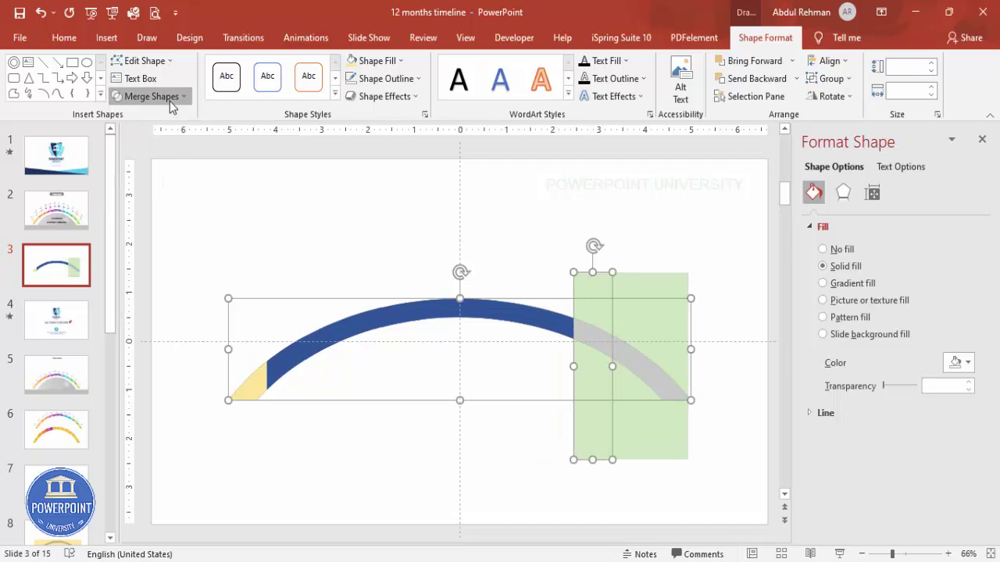
left_click(171, 105)
left_click(160, 165)
Step: Cut the last right-end arc pieces and clear the selection
left_click(628, 350)
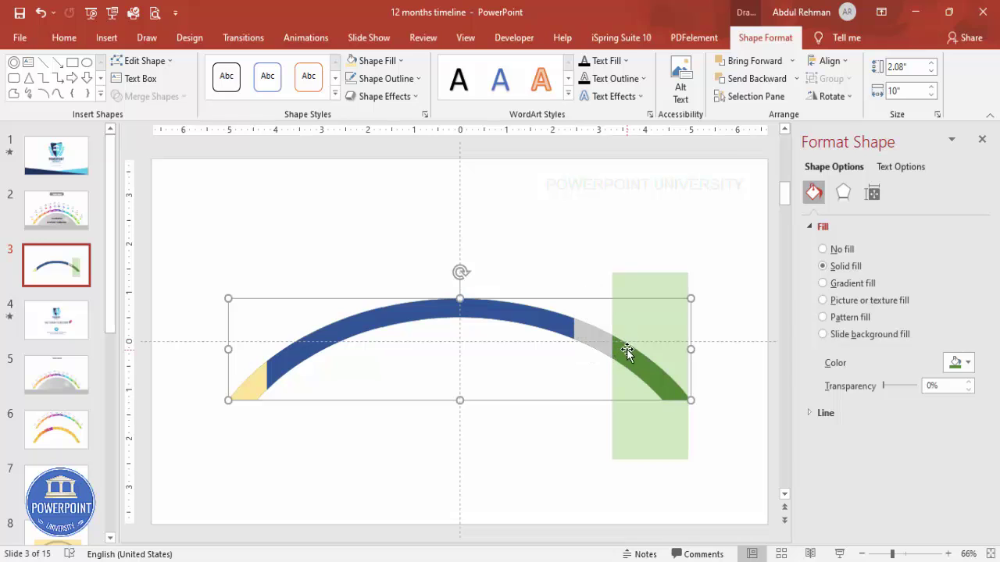
left_click(621, 288, "shift")
left_click(151, 97)
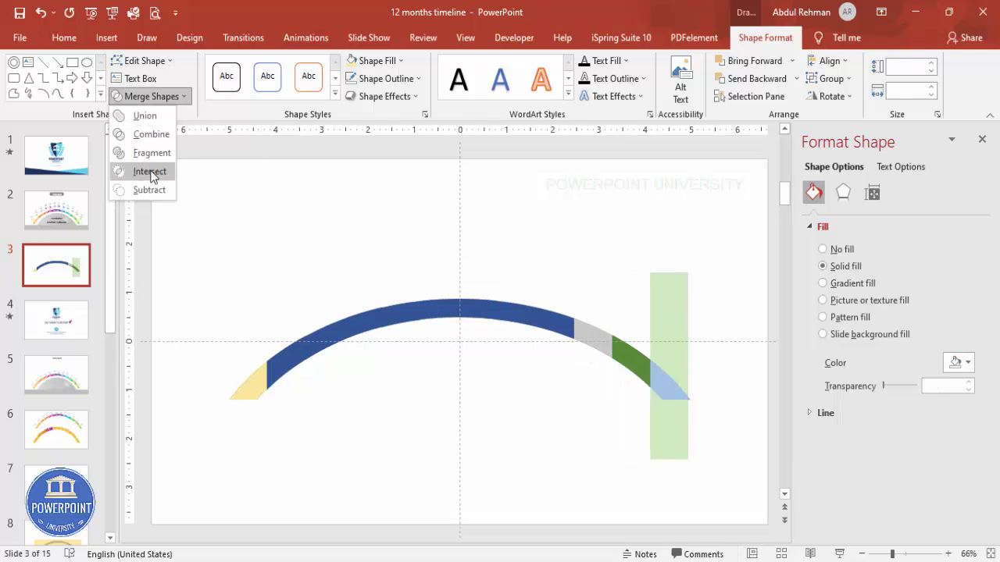
left_click(155, 170)
left_click(669, 388)
left_click(660, 287, "shift")
left_click(151, 96)
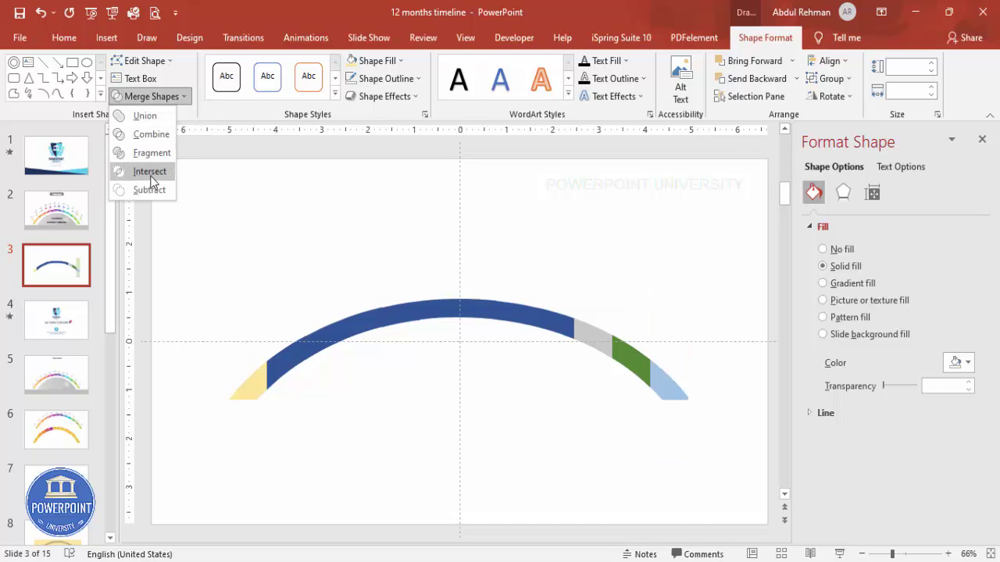
left_click(150, 171)
left_click(580, 267)
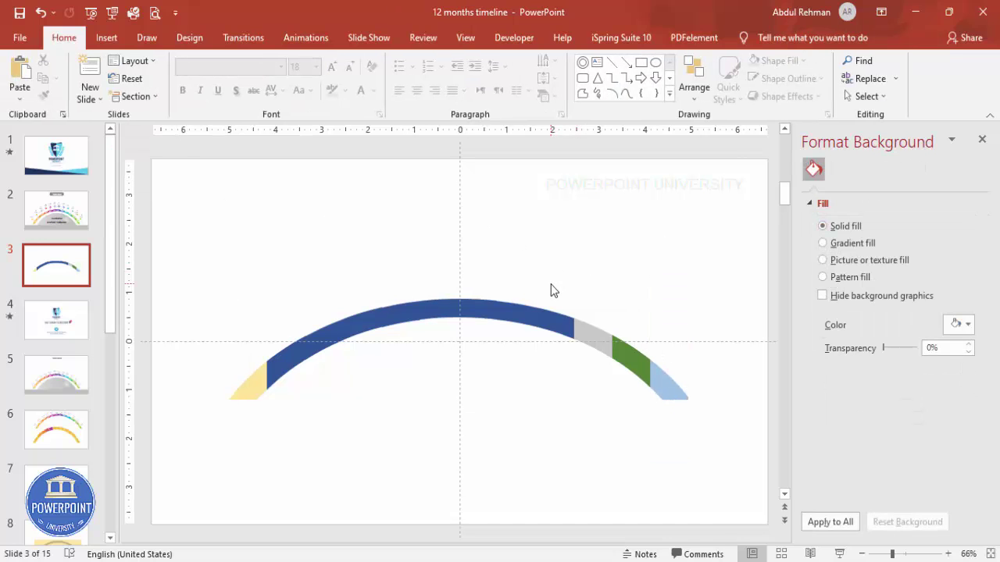
Step: Fill the next three arc pieces dark gold, dark green and dark blue
left_click(278, 375)
left_click(373, 60)
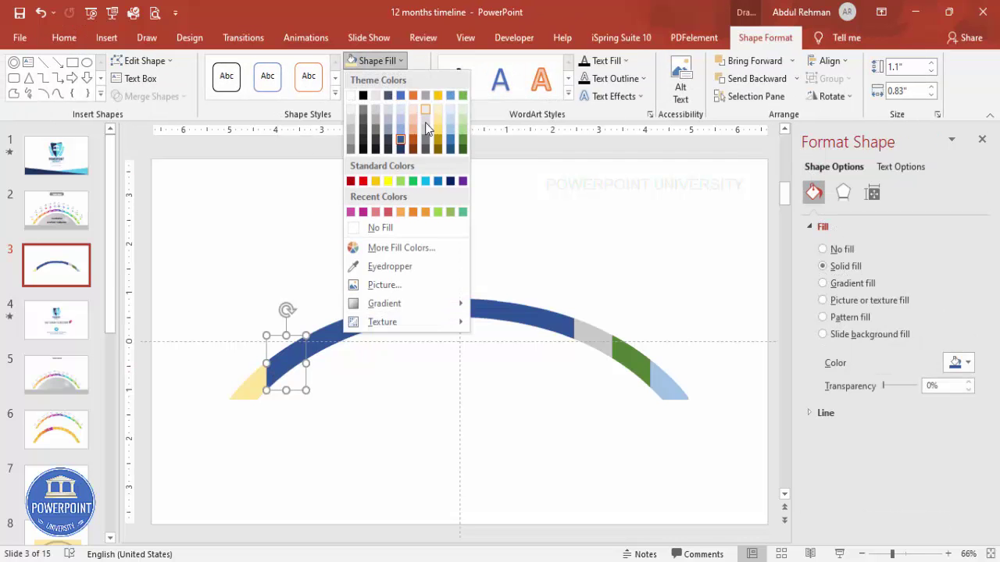
left_click(438, 148)
left_click(327, 338)
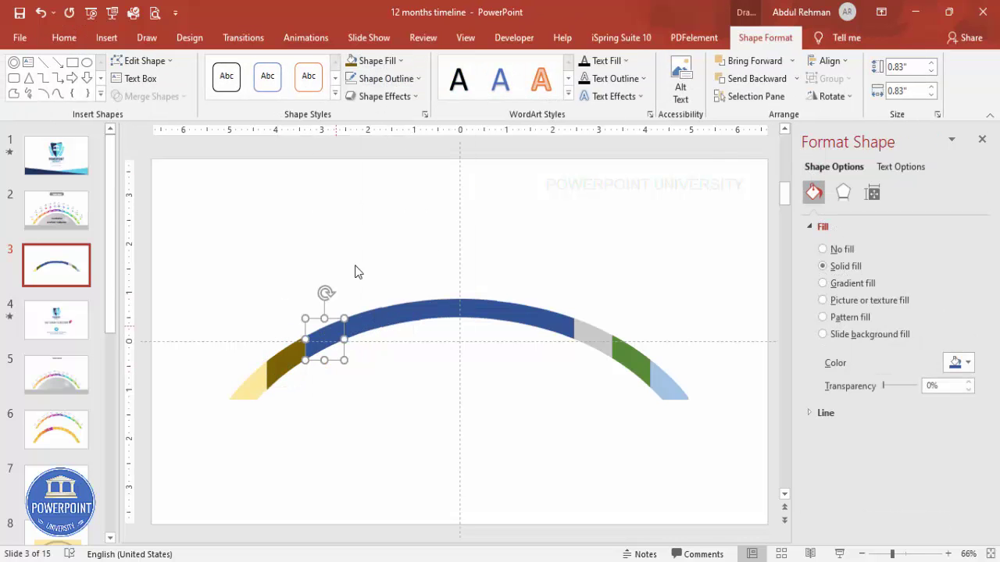
left_click(399, 61)
left_click(462, 150)
left_click(369, 321)
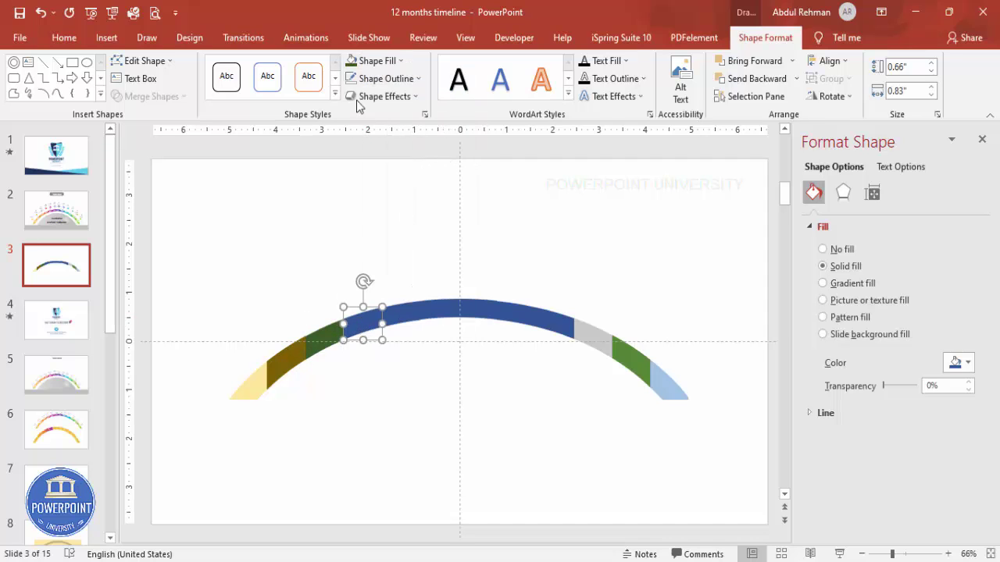
left_click(373, 60)
left_click(450, 181)
Step: Fill the following pieces a dark blue shade, red and bright blue
left_click(391, 307)
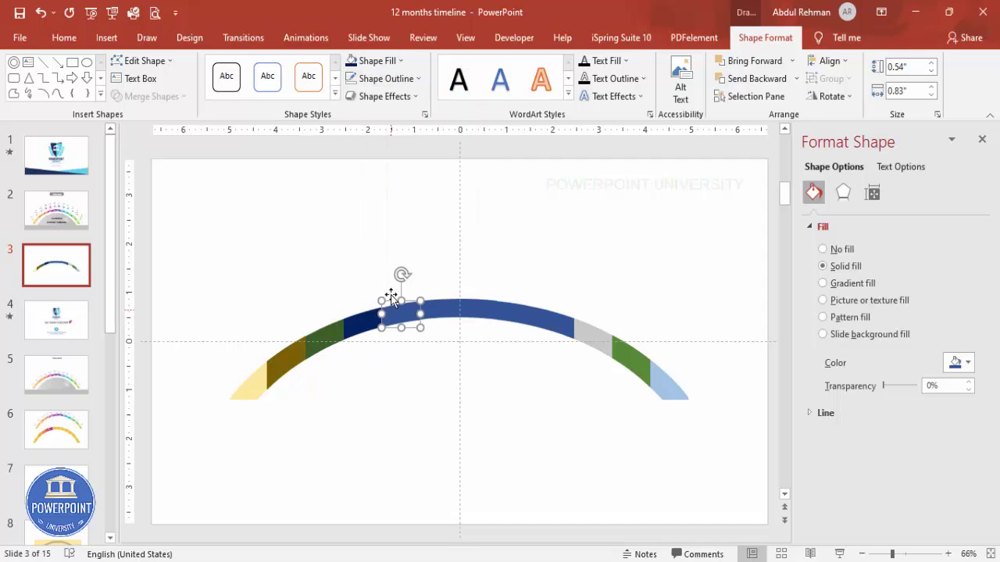
left_click(374, 61)
left_click(450, 147)
left_click(441, 308)
left_click(373, 60)
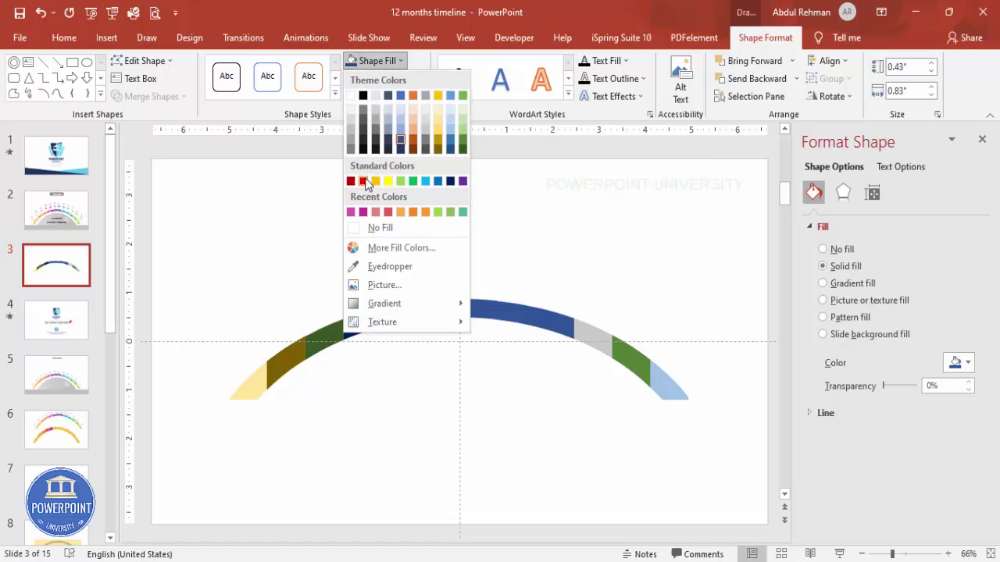
left_click(363, 182)
left_click(478, 309)
left_click(373, 60)
left_click(437, 181)
Step: Fill one more piece dark steel blue, then select all twelve arc pieces
left_click(510, 307)
left_click(374, 60)
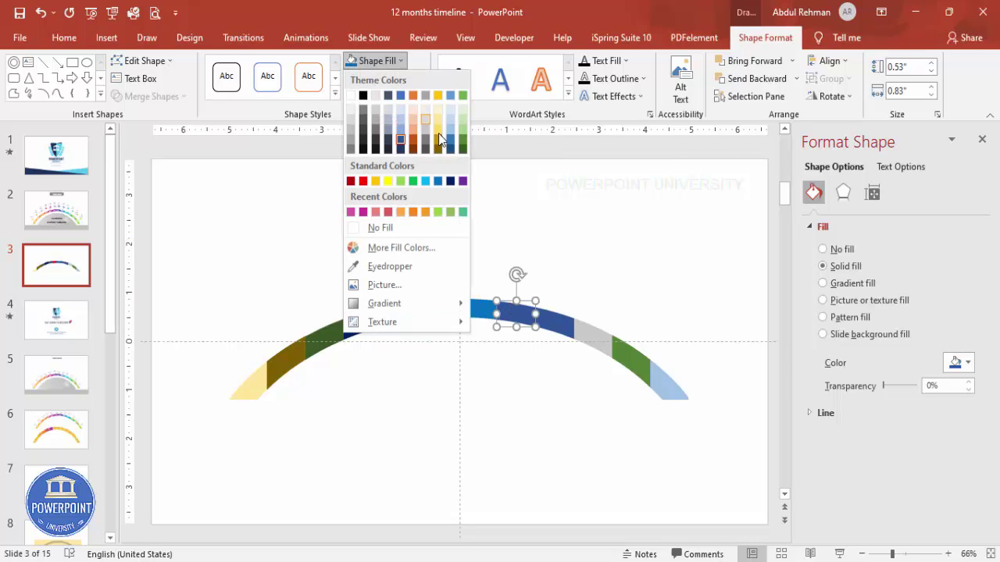
left_click(450, 149)
left_click(551, 329)
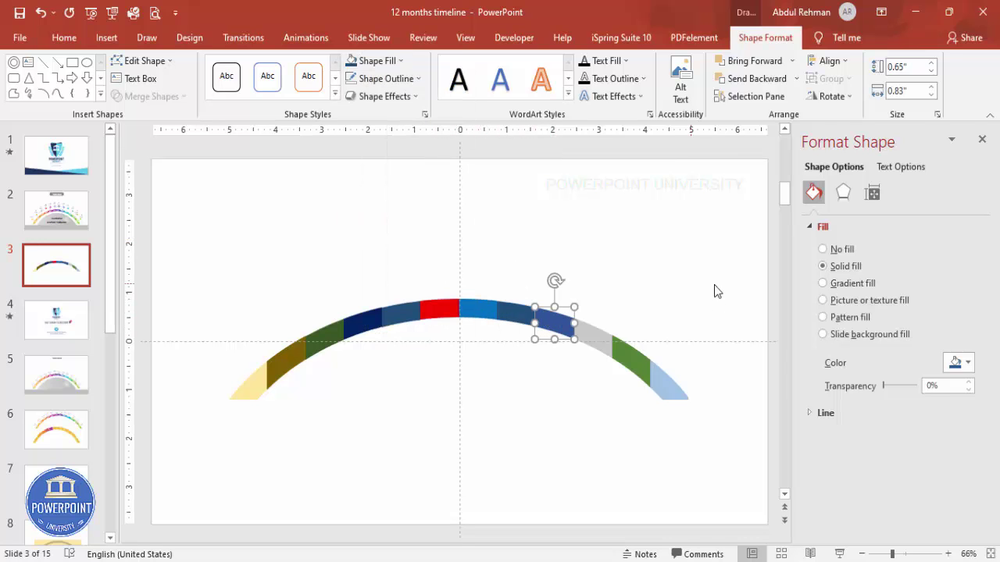
left_click(654, 241)
left_click_drag(699, 268, 199, 493)
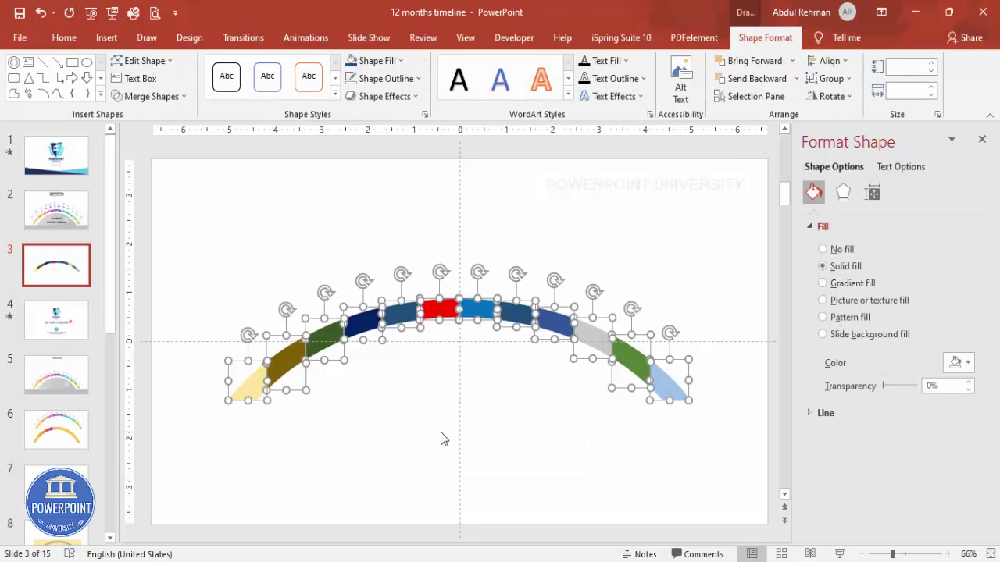
Step: Group the arc pieces, enlarge to 11.68" wide, move it lower, then ungroup
key("ctrl+g")
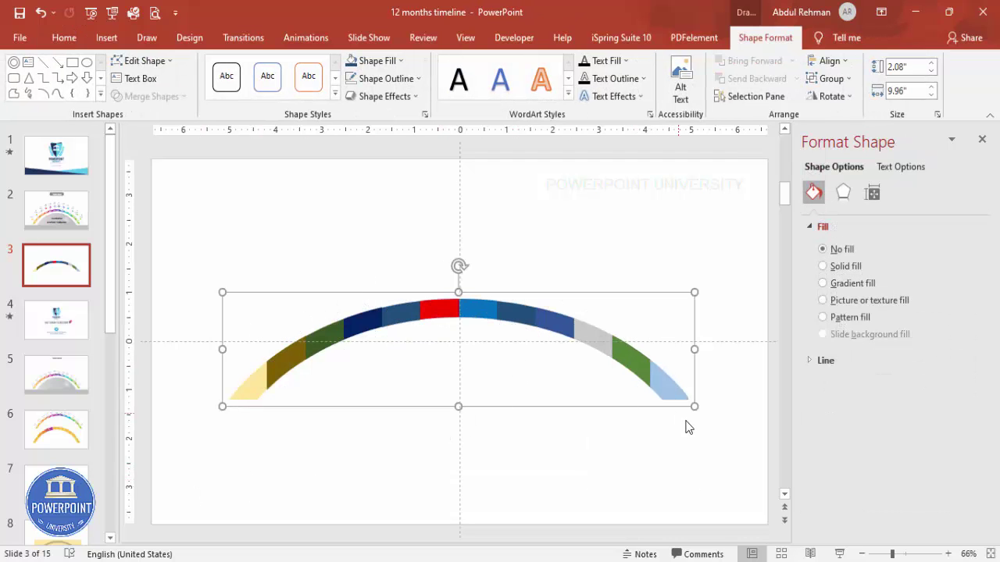
left_click_drag(695, 406, 707, 417)
left_click_drag(649, 356, 616, 401)
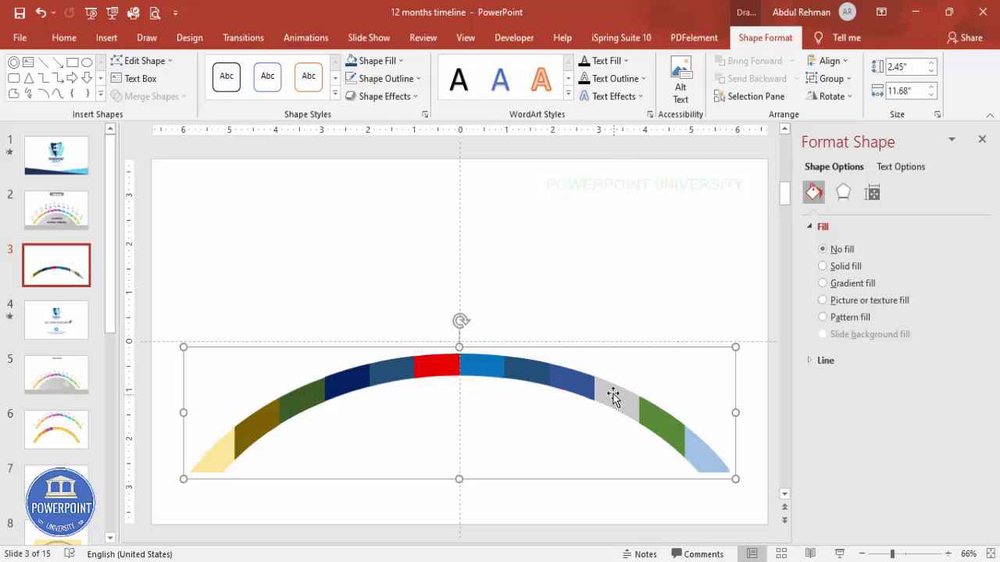
right_click(613, 393)
mouse_move(679, 226)
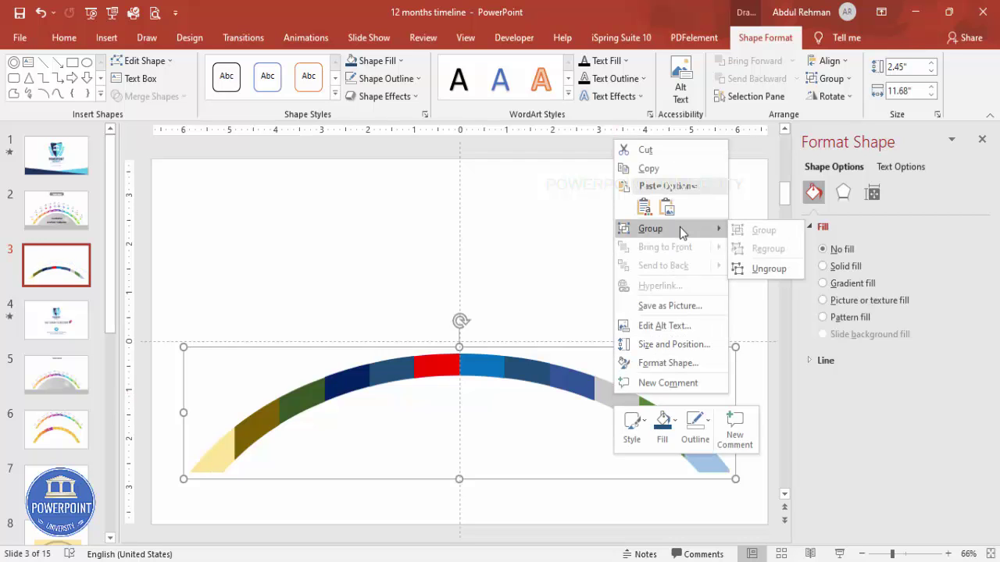
left_click(770, 267)
left_click(341, 189)
left_click(213, 457)
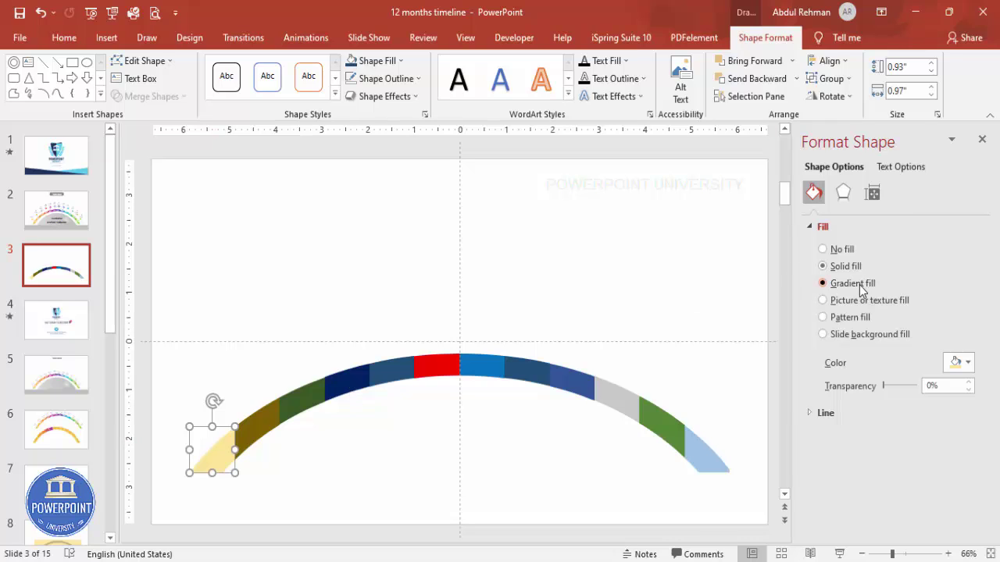
Step: Give the yellow end segment a left-to-right gradient from bright yellow to gold
left_click(853, 283)
left_click(904, 473)
left_click(965, 472)
left_click(965, 473)
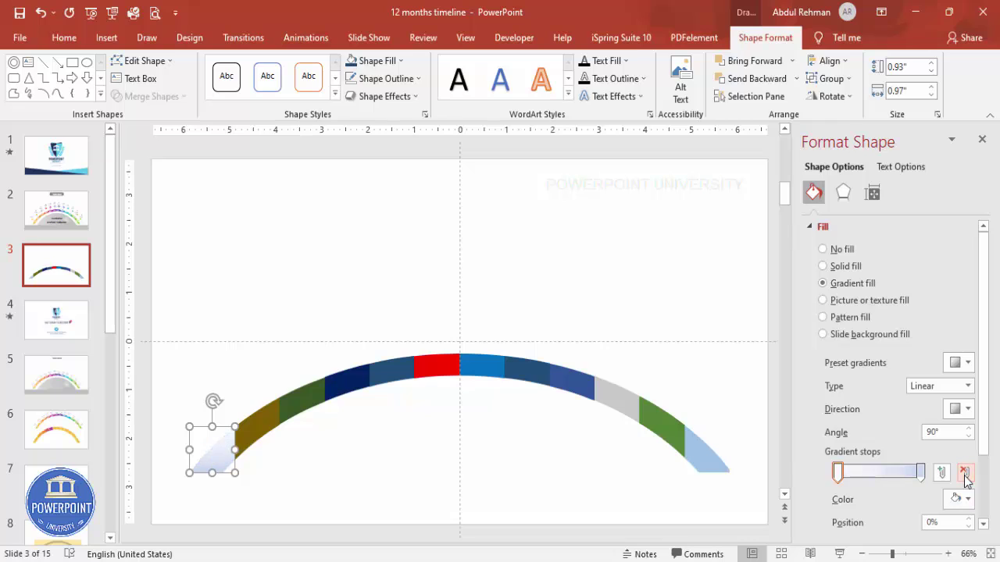
left_click(969, 409)
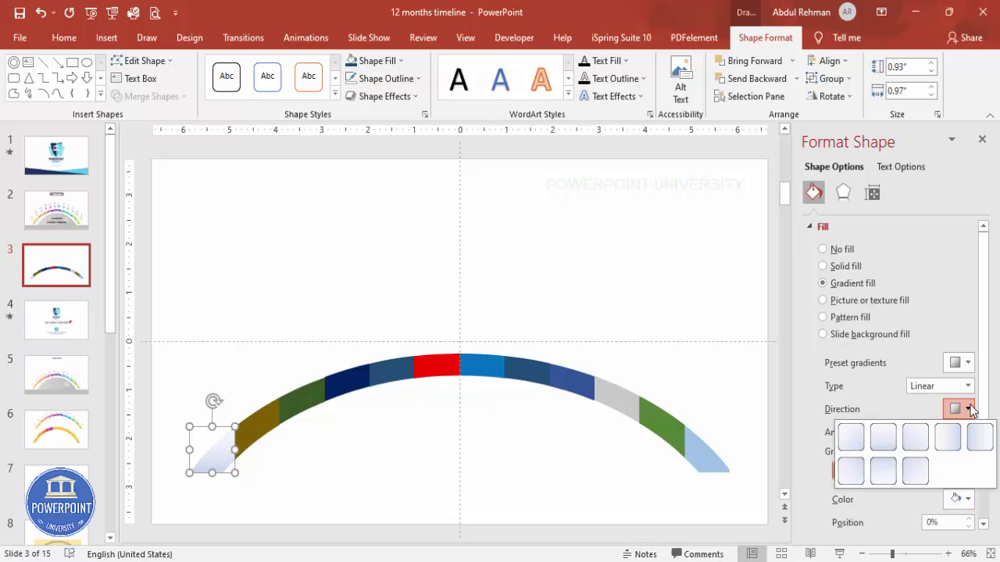
left_click(948, 443)
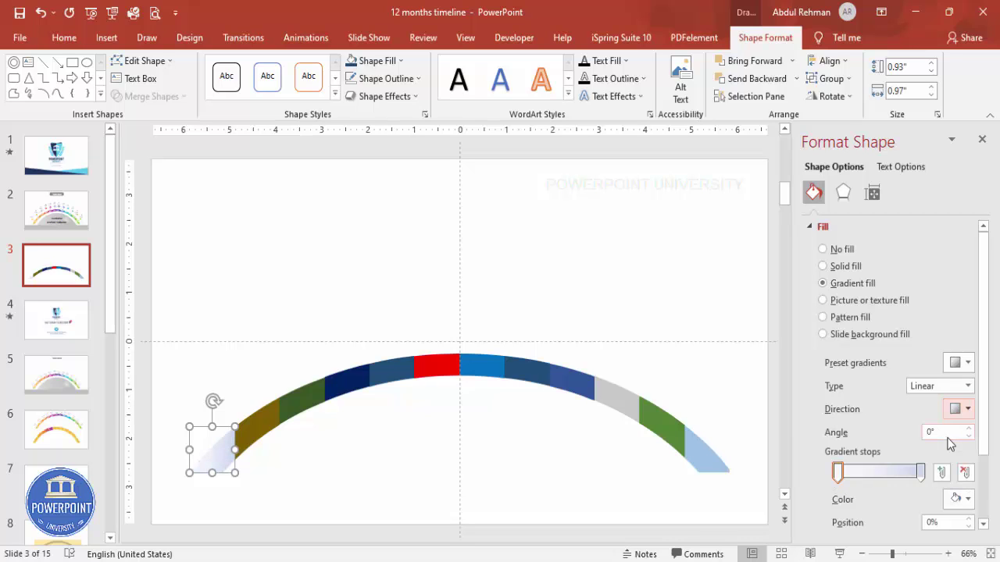
left_click(921, 473)
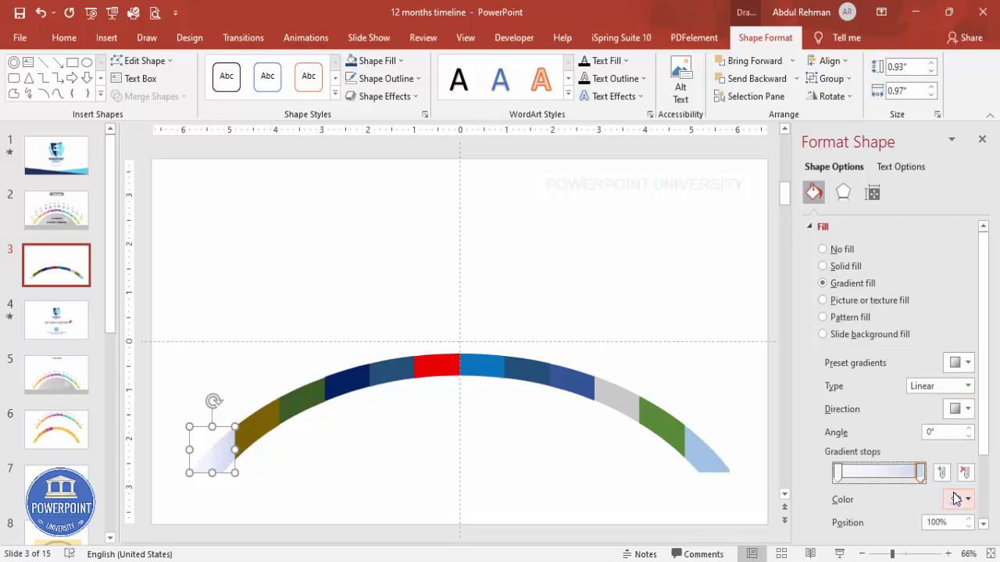
left_click(956, 499)
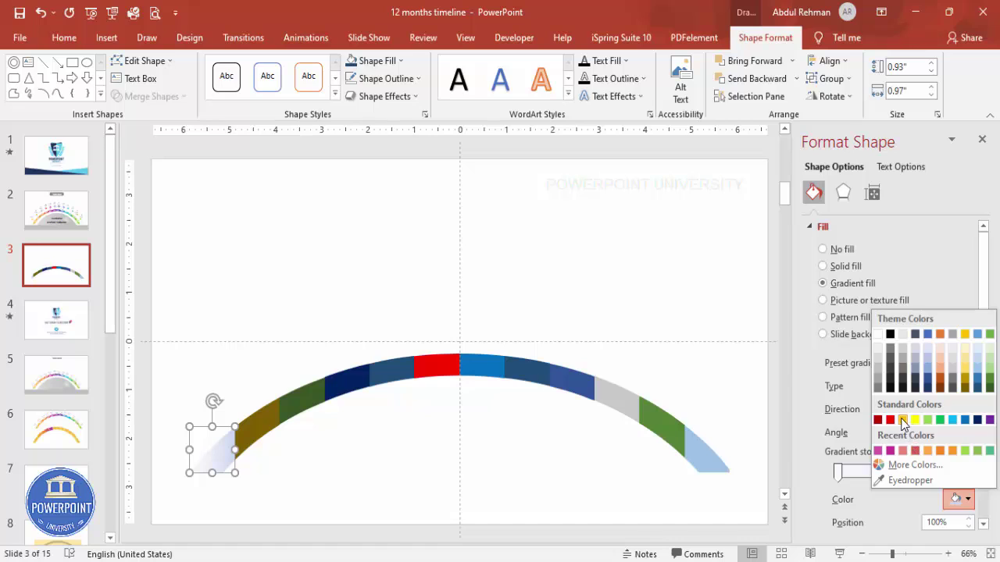
left_click(903, 420)
left_click(837, 472)
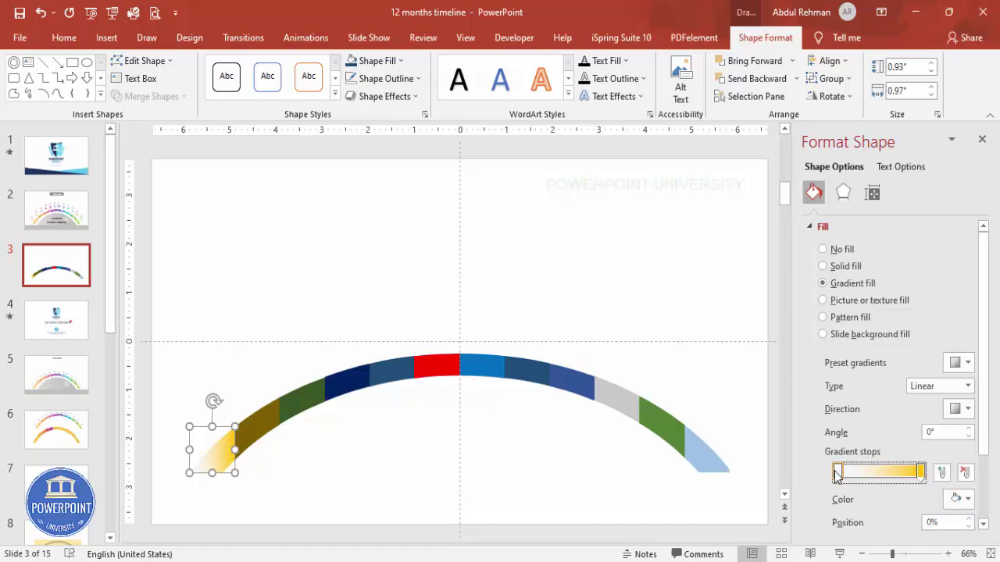
left_click(956, 499)
left_click(916, 422)
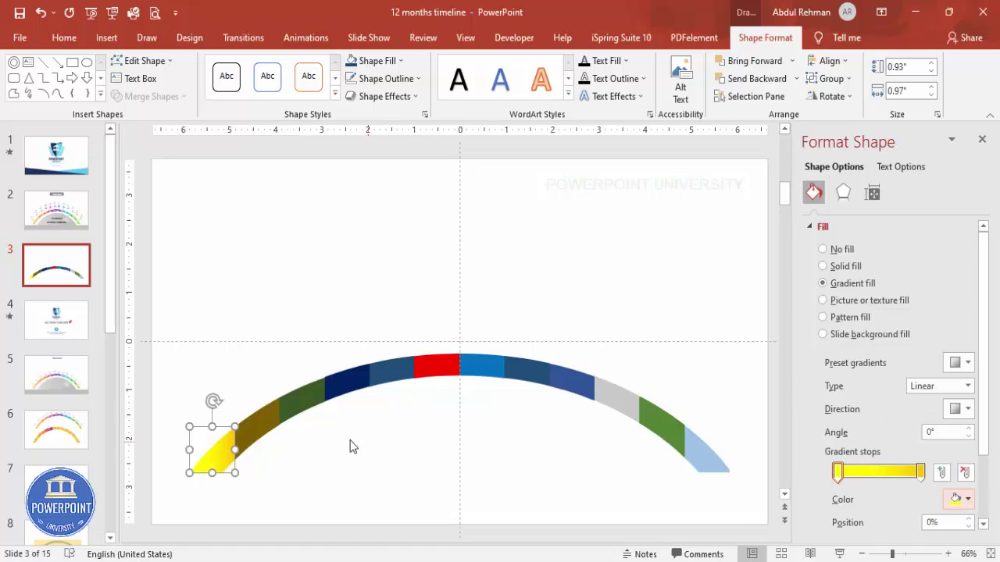
Step: Set the second segment's gradient stops to green and add a stop near 80%
left_click(256, 427)
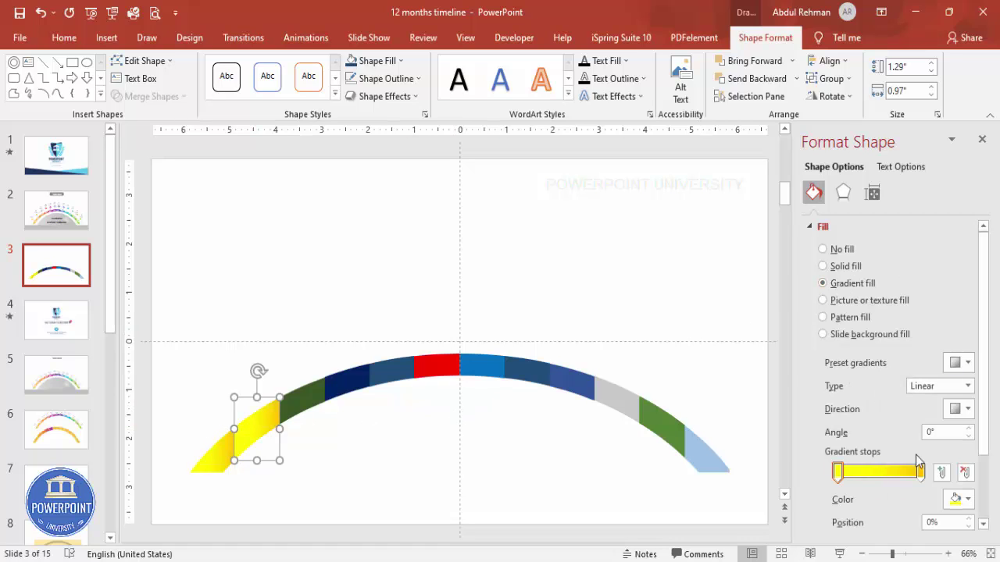
left_click(921, 471)
left_click(956, 499)
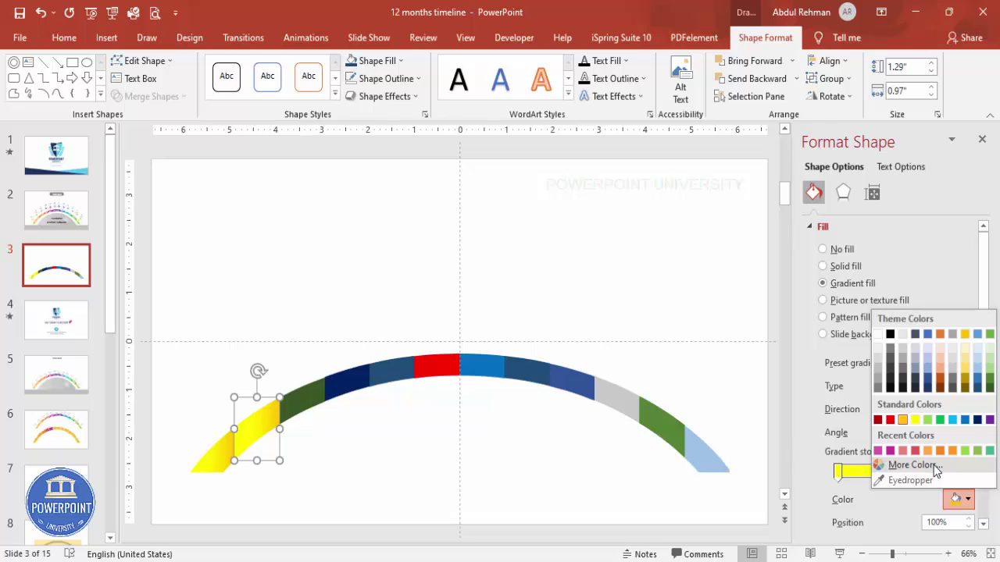
left_click(978, 451)
left_click(837, 472)
left_click(960, 499)
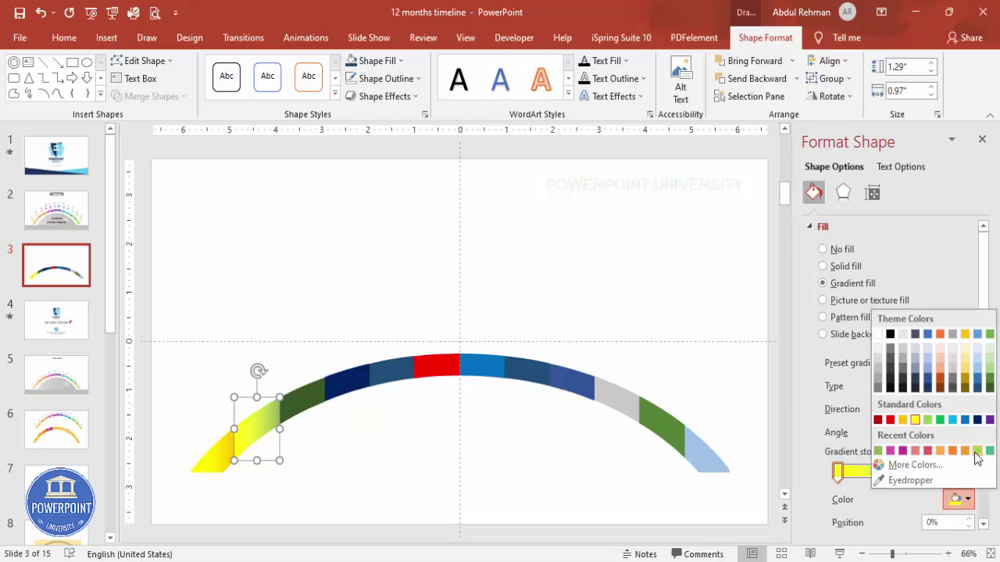
left_click(978, 451)
left_click_drag(913, 471, 906, 478)
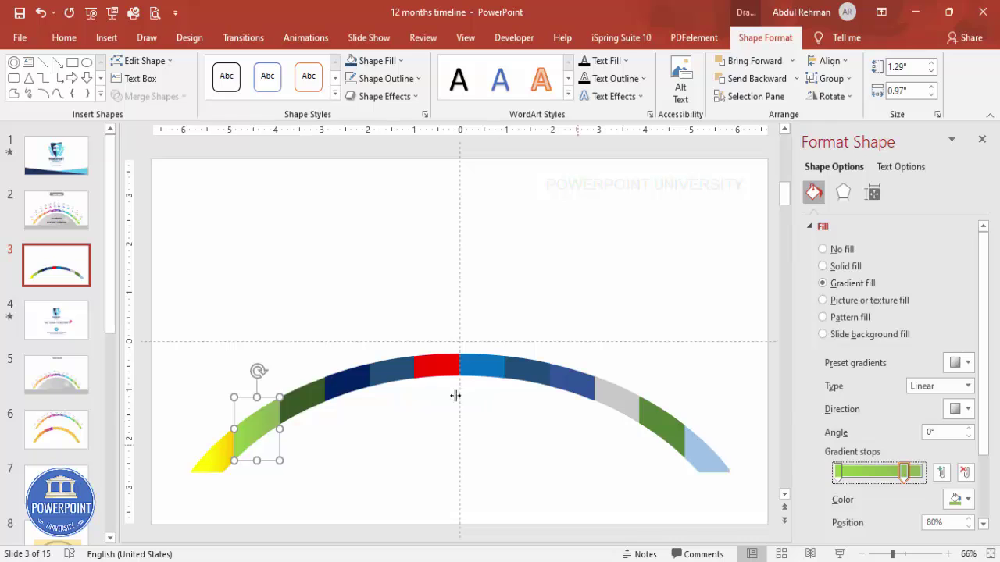
Step: Give the third segment a gradient from soft pink to a pinkish red custom colour
left_click(311, 398)
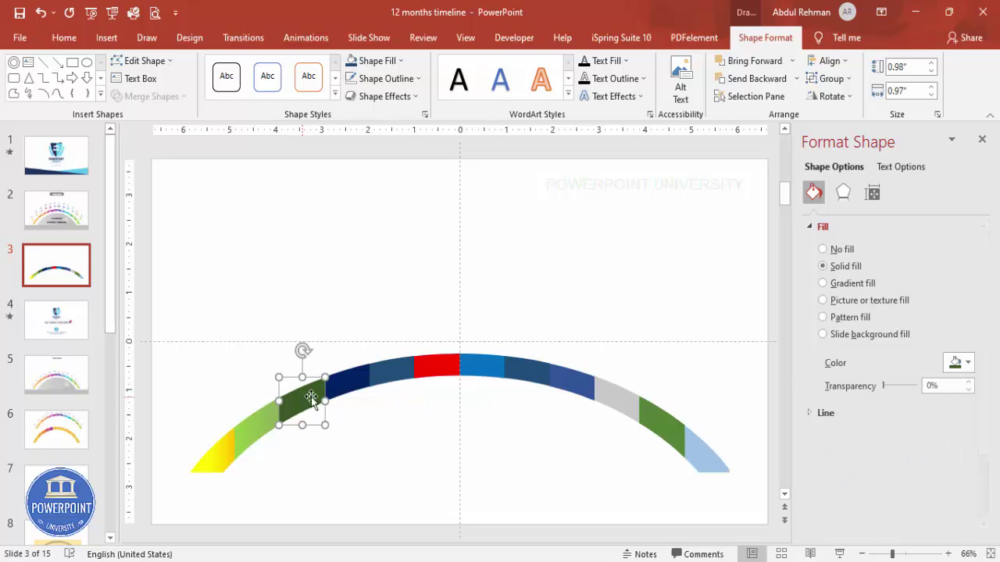
left_click(864, 281)
left_click(905, 473)
left_click(960, 499)
left_click(922, 464)
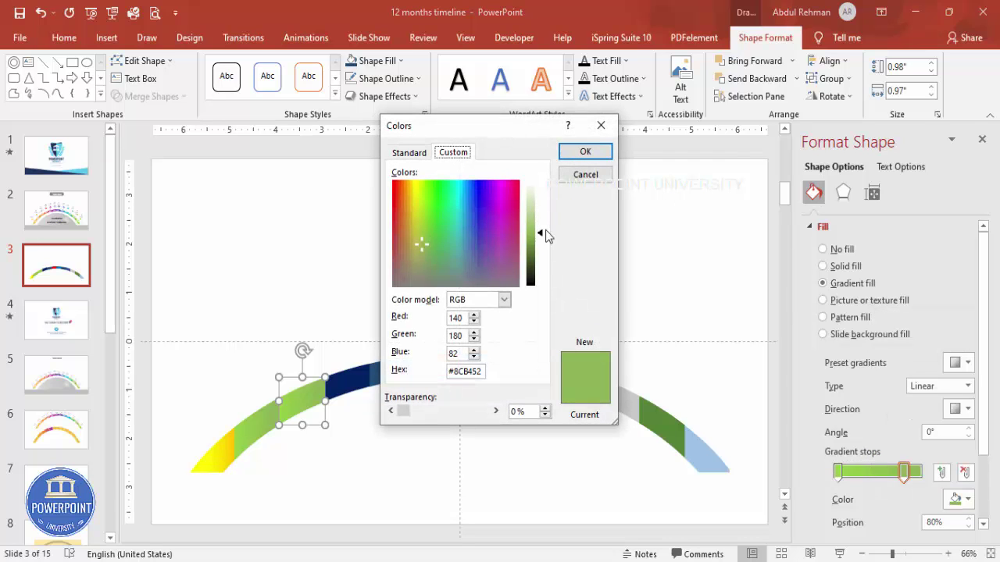
left_click(491, 202)
left_click(511, 189)
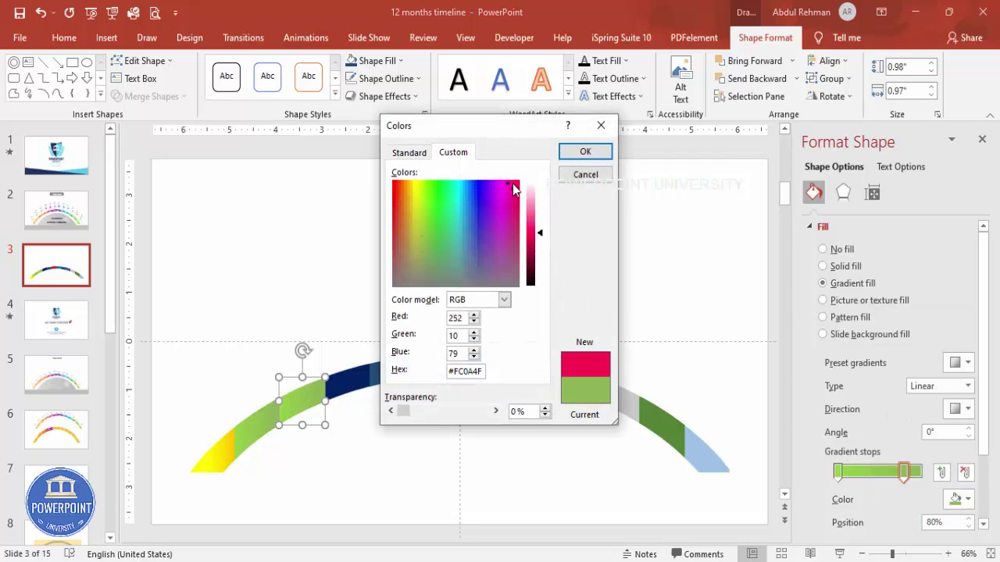
left_click(582, 151)
left_click(838, 472)
left_click(959, 499)
left_click(922, 464)
left_click(503, 195)
left_click_drag(540, 227, 543, 213)
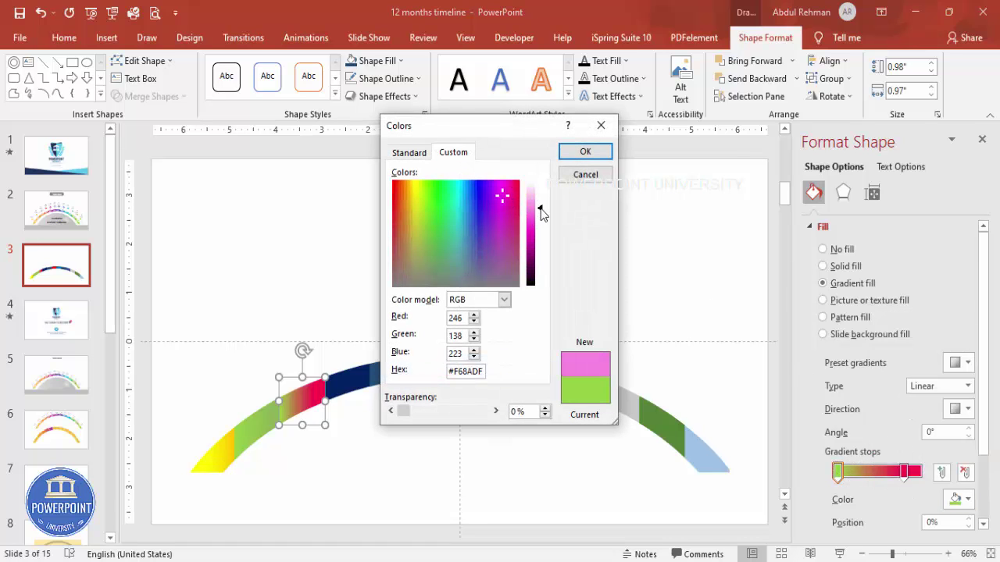
left_click(571, 153)
Step: Select the navy, blue and red arc segments in turn, then reselect the yellow one
left_click(455, 246)
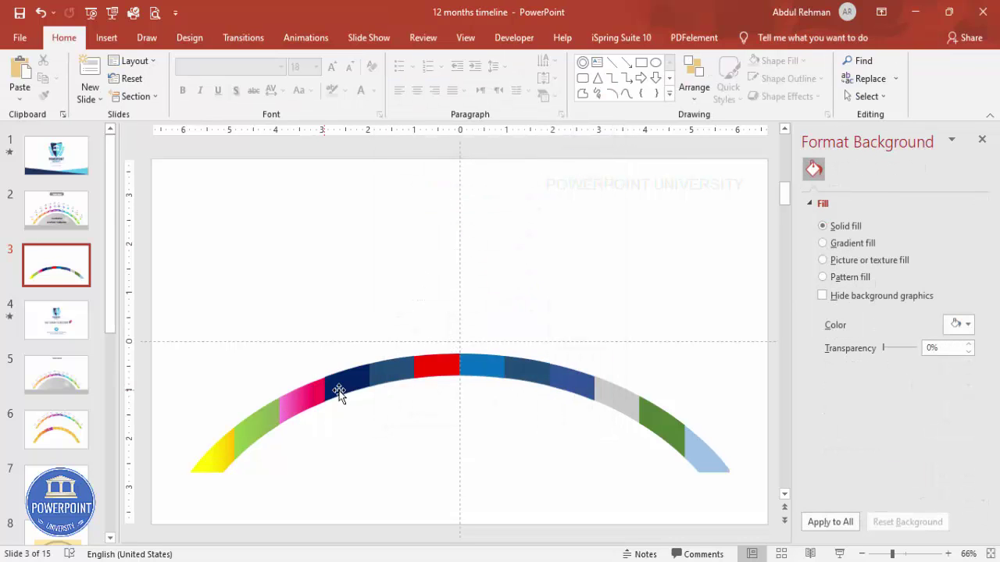
left_click(332, 393)
left_click(376, 379)
left_click(435, 377)
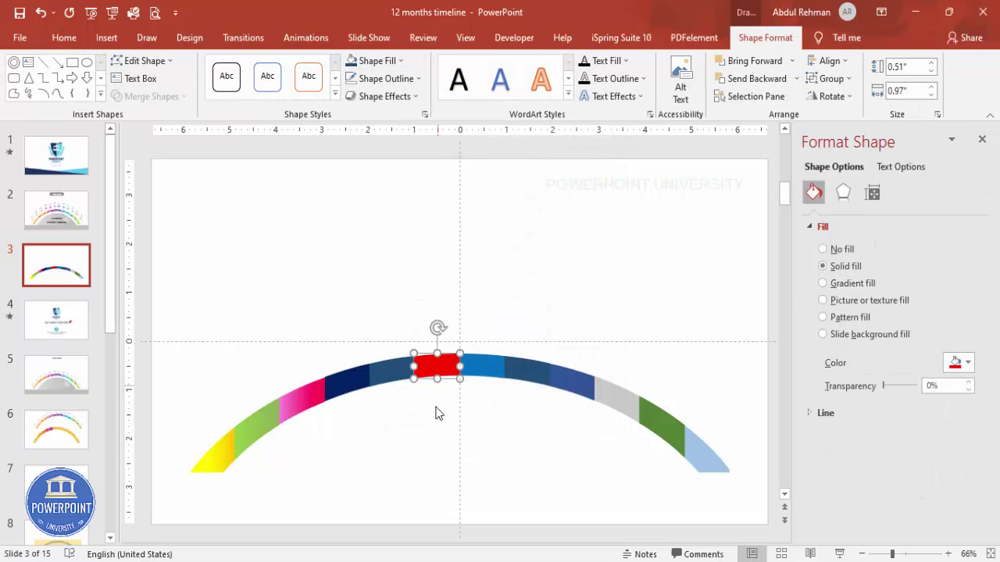
left_click(435, 414)
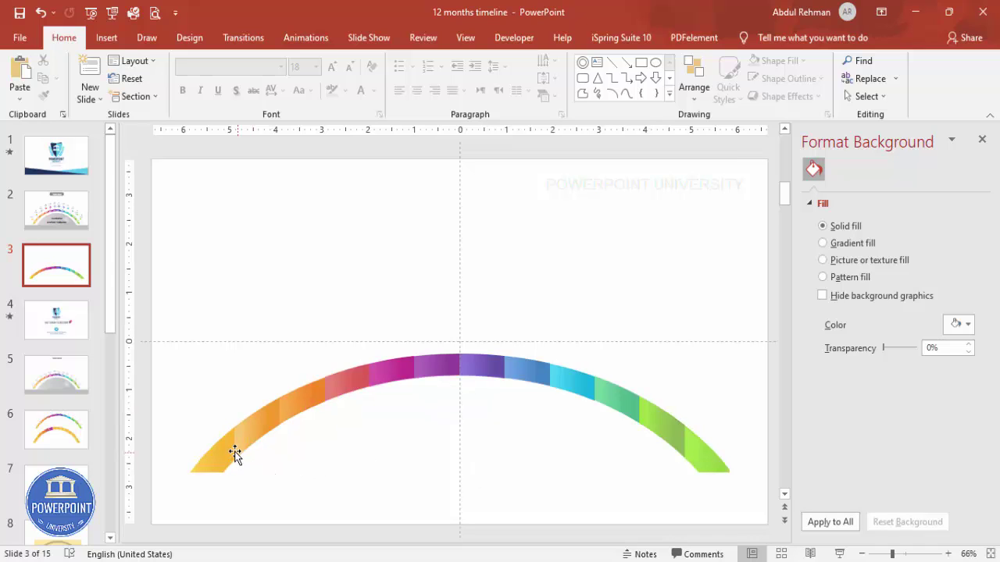
left_click(234, 454)
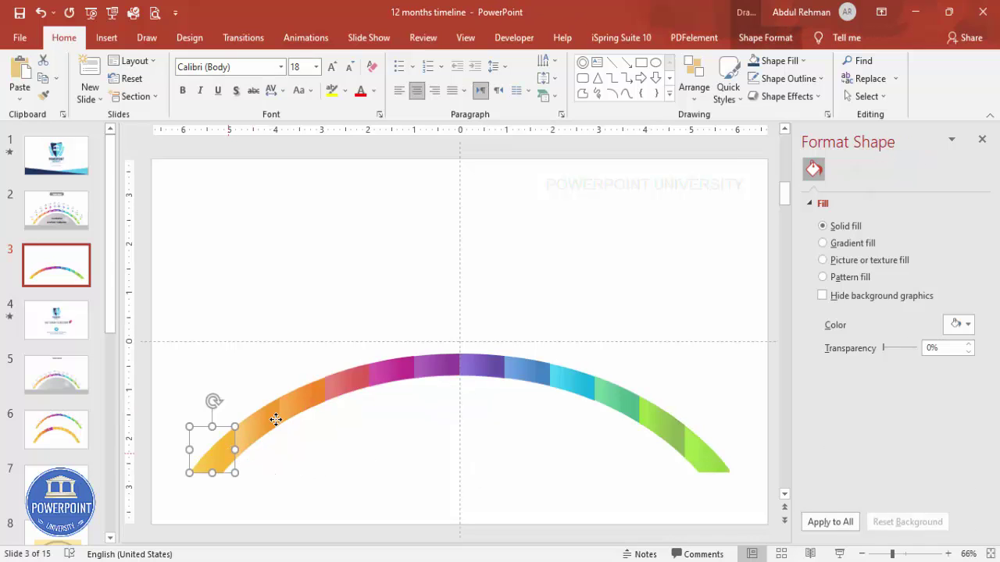
Step: Select the arc segments one by one from orange to lime, then clear the selection
left_click(290, 404)
left_click(336, 383)
left_click(391, 376)
left_click(430, 367)
left_click(484, 366)
left_click(533, 371)
left_click(575, 380)
left_click(617, 395)
left_click(663, 422)
left_click(707, 452)
left_click(218, 369)
Step: Marquee-select all arc segments, group them with Ctrl+G, and move the group higher
left_click_drag(164, 287, 747, 510)
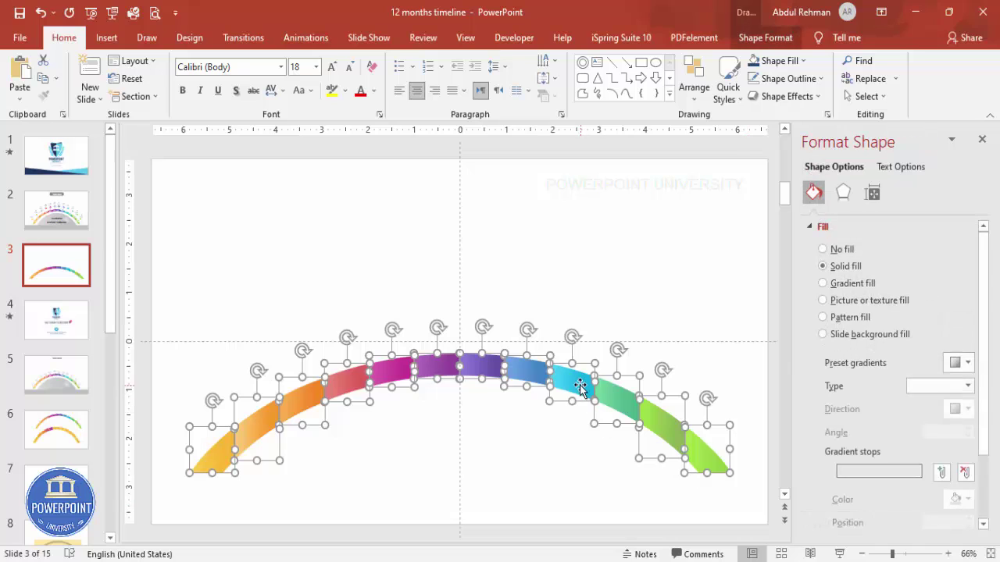
key("ctrl+g")
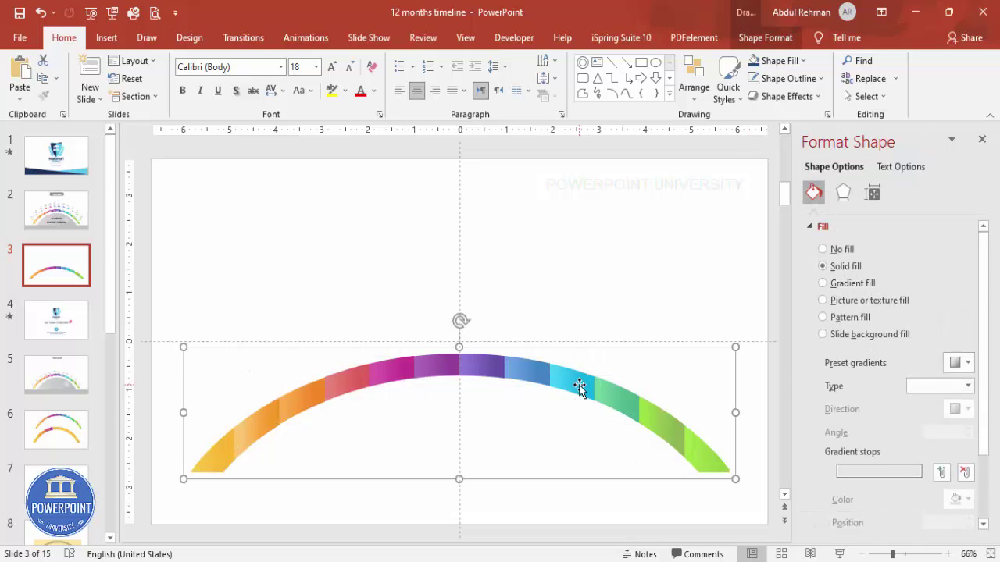
left_click_drag(569, 390, 575, 410)
left_click_drag(577, 399, 560, 342)
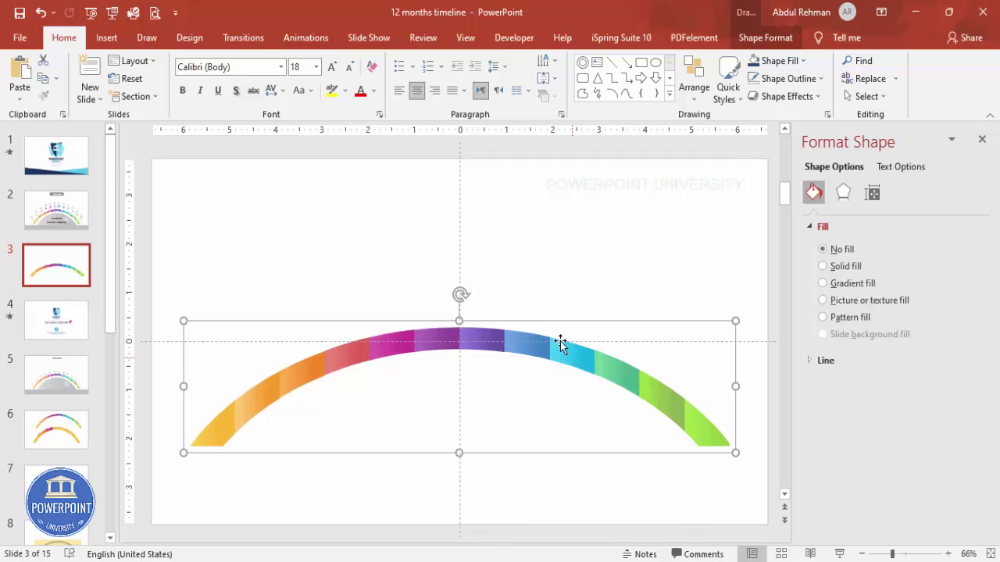
Step: Draw a large oval below the arc and widen it to about 12.5 inches
left_click(555, 271)
left_click(106, 37)
left_click(234, 78)
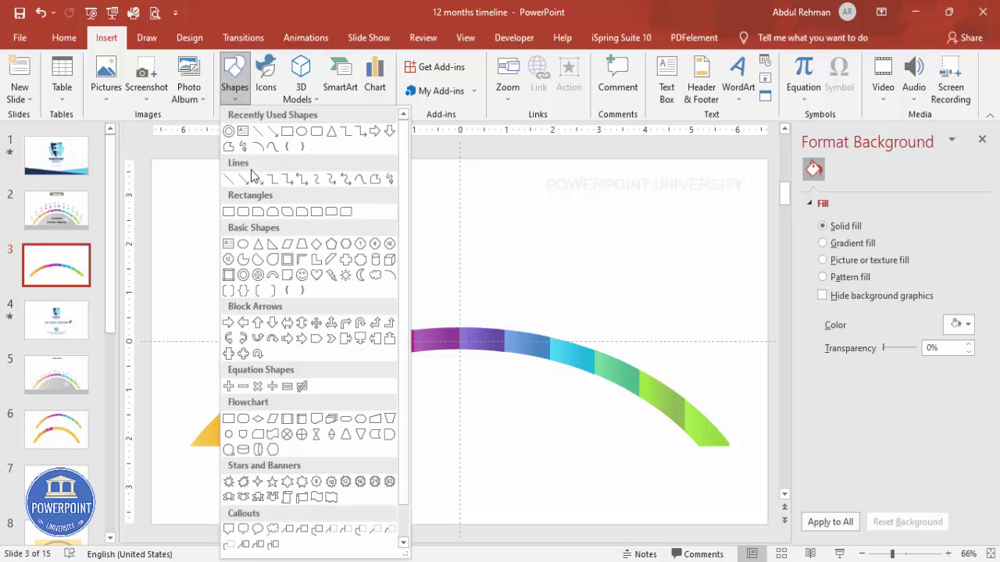
left_click(247, 250)
left_click_drag(293, 394, 712, 531)
left_click(862, 554)
left_click(862, 554)
left_click(862, 554)
left_click_drag(360, 402, 288, 402)
left_click_drag(611, 406, 637, 404)
left_click_drag(492, 351, 487, 333)
Step: Draw a rectangle over the oval's lower half and subtract it to leave a dome
scroll(487, 332, "up", 1)
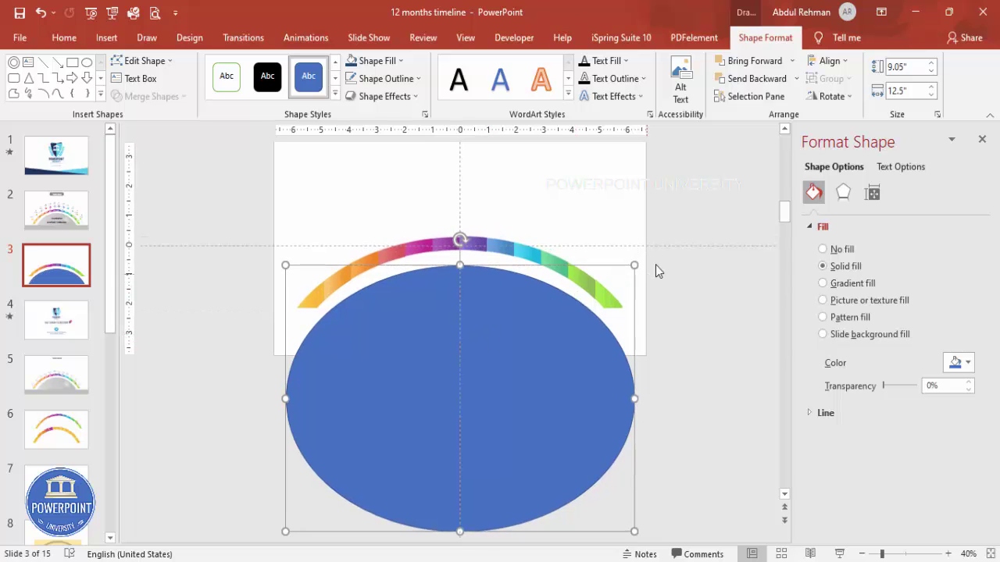
left_click(493, 213)
double_click(454, 318)
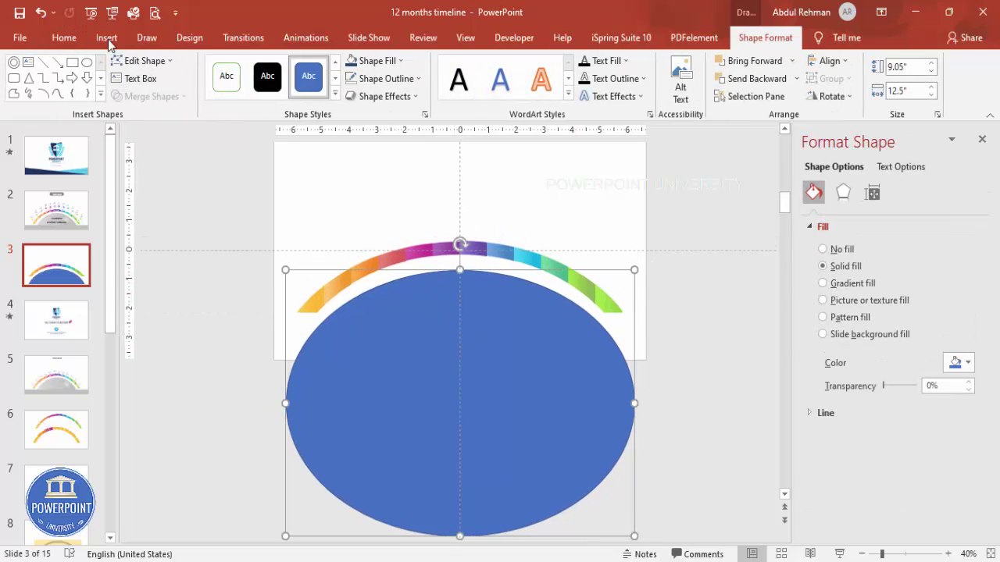
left_click(106, 37)
left_click(234, 78)
left_click(228, 211)
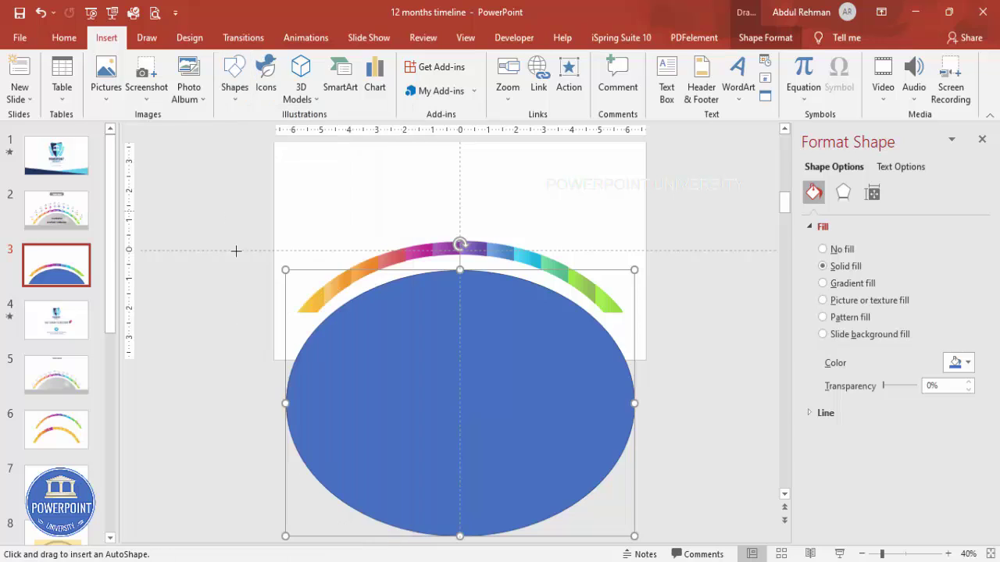
left_click_drag(207, 332, 716, 537)
left_click(534, 308)
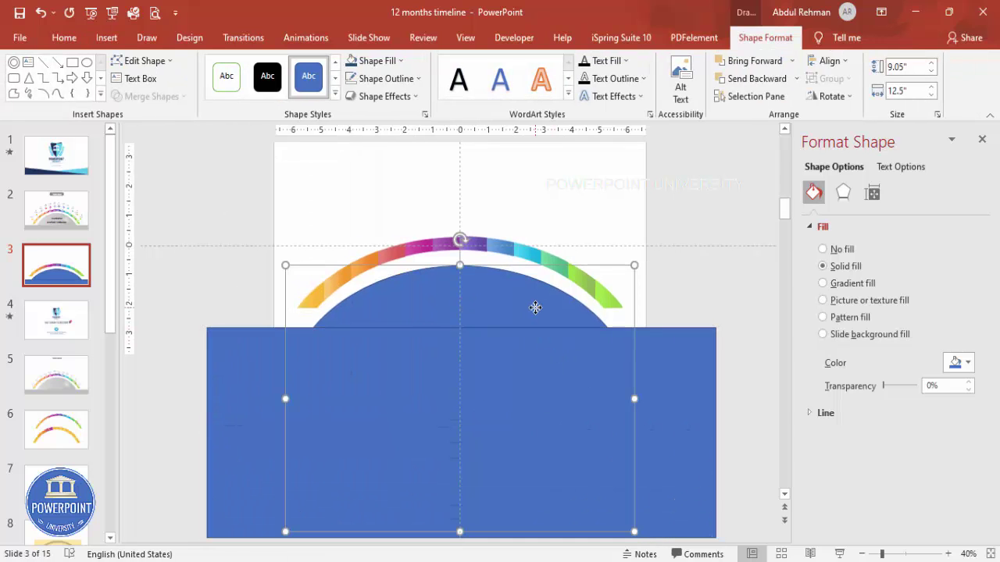
left_click(669, 376, "shift")
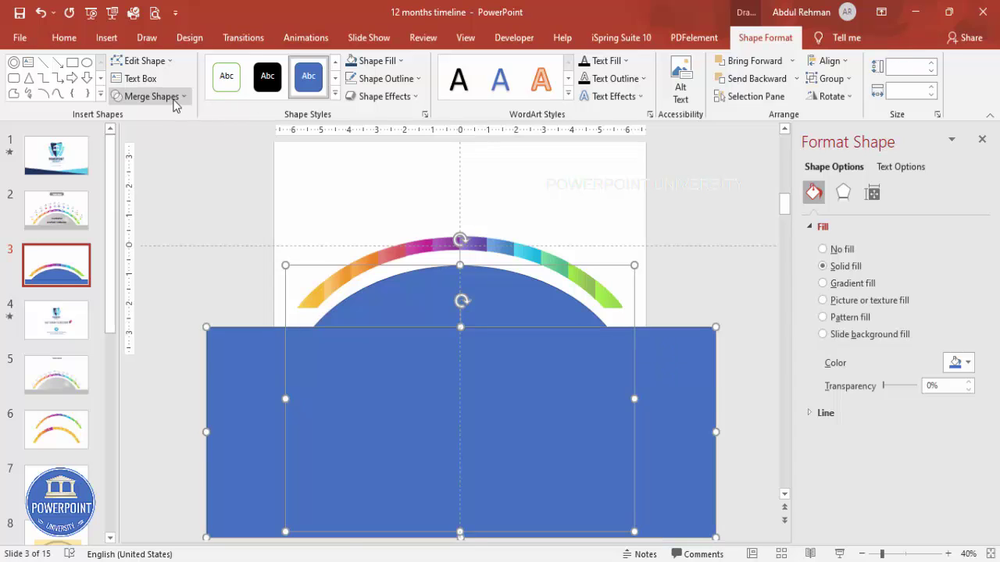
left_click(173, 97)
left_click(169, 188)
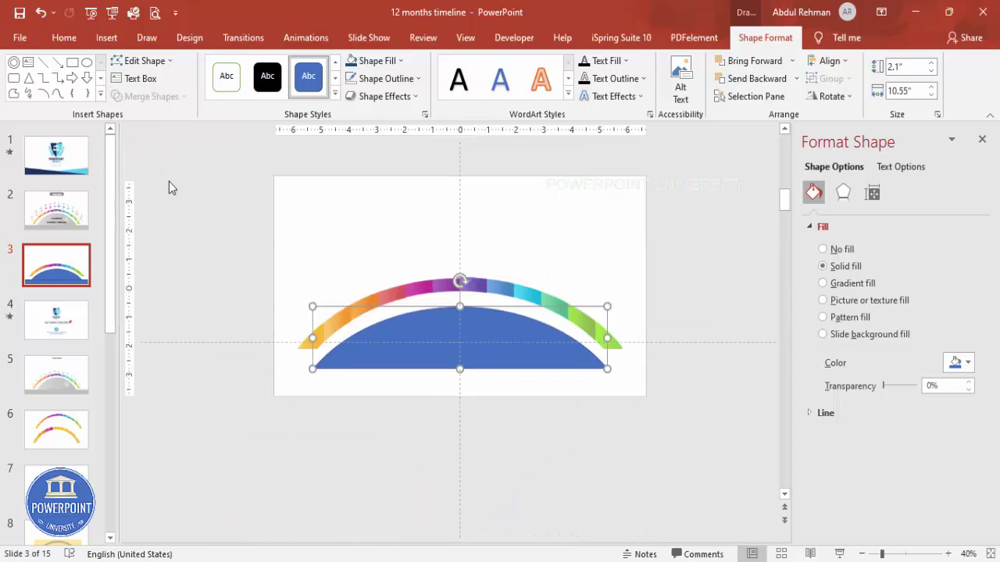
Step: Remove the dome's outline and fill it dark grey
left_click(414, 78)
left_click(404, 247)
left_click(375, 60)
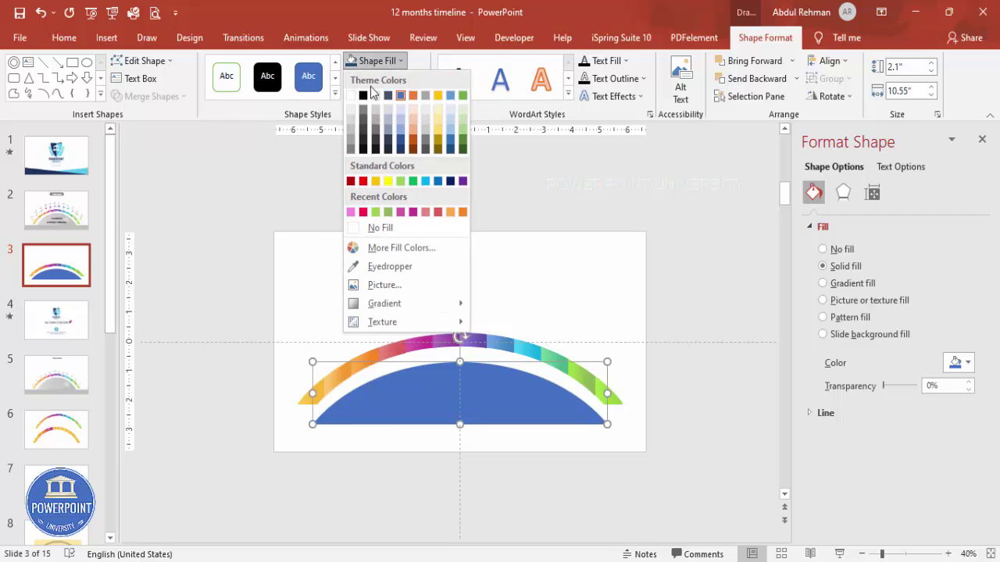
left_click(363, 117)
left_click_drag(685, 464, 192, 285)
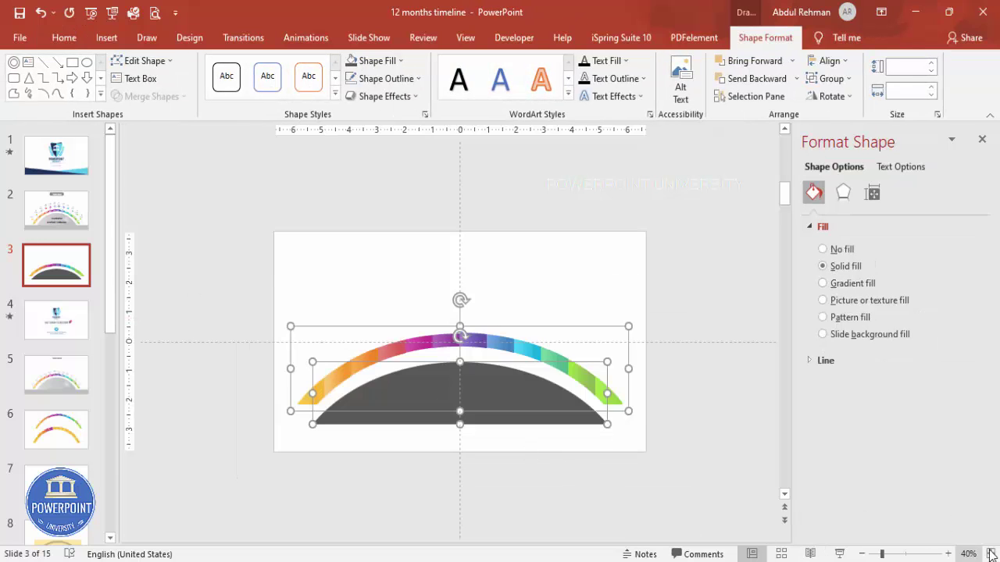
left_click(987, 554)
left_click(493, 298)
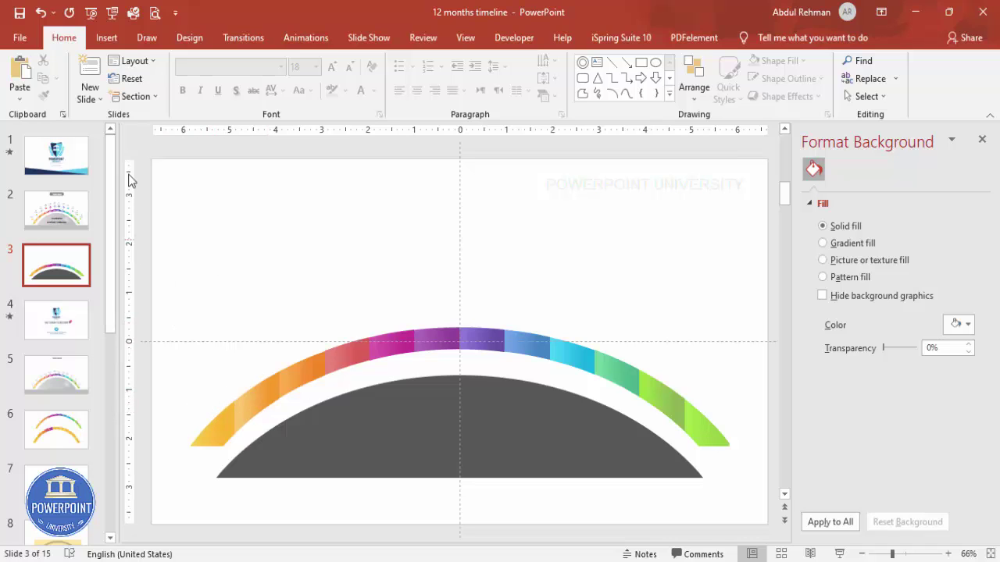
Step: Add a small text box reading JAN on the arc's left end
left_click(106, 37)
left_click(667, 86)
left_click_drag(203, 429, 241, 452)
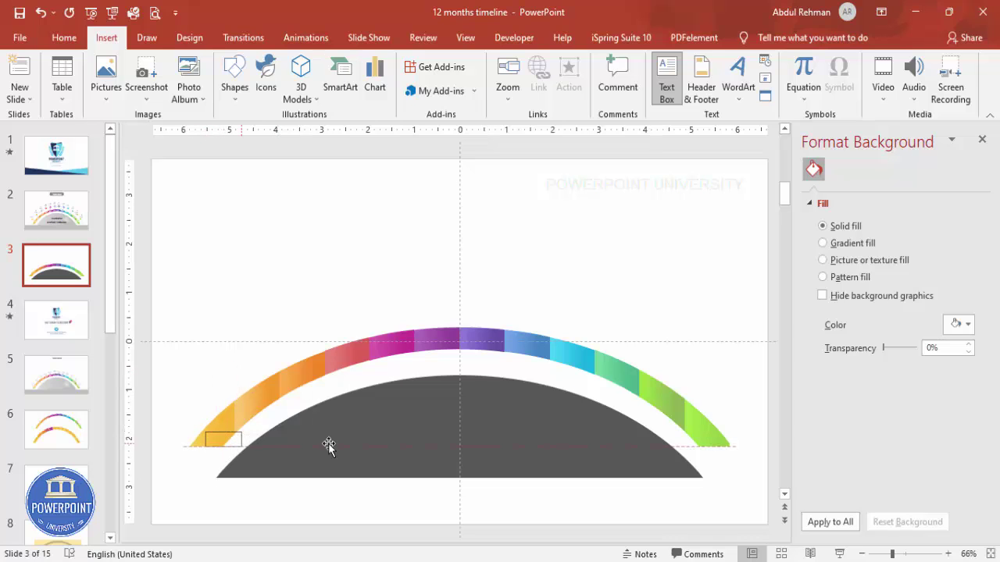
type("JAN")
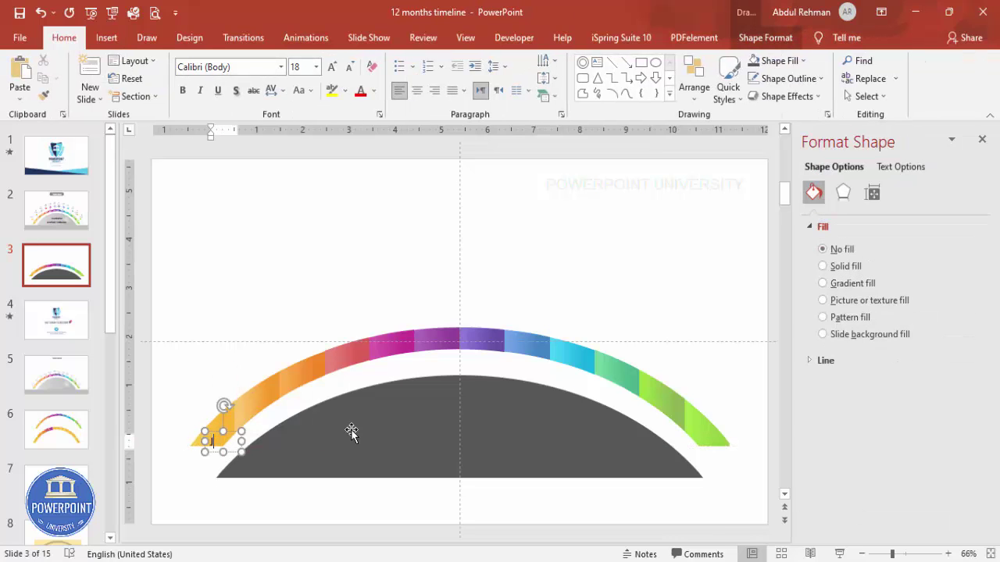
Step: Make JAN white, bold Open Sans and tilt it to follow the arc
left_click(230, 436)
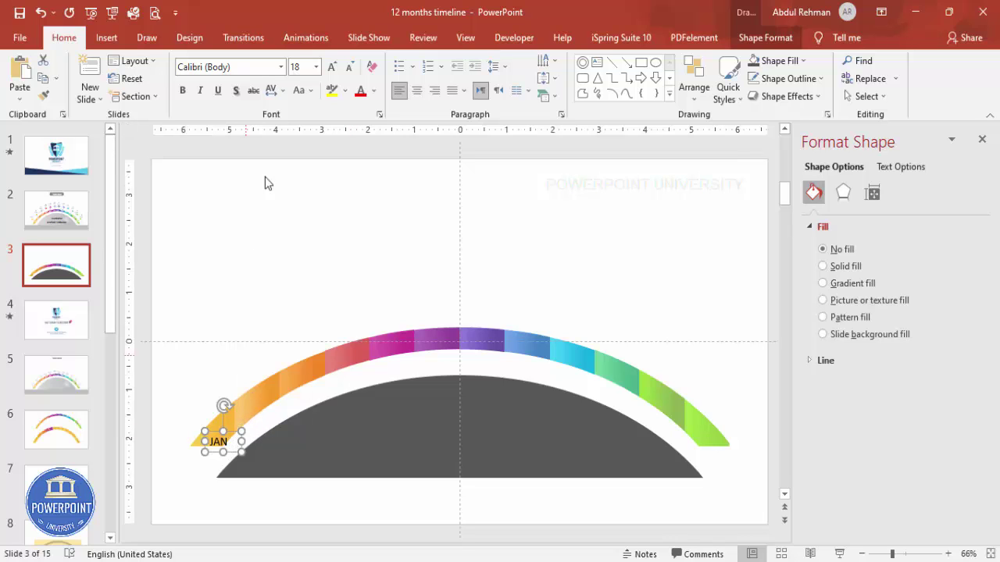
left_click(373, 92)
left_click(364, 128)
left_click(183, 90)
left_click(254, 68)
type("Open Sans")
key("Return")
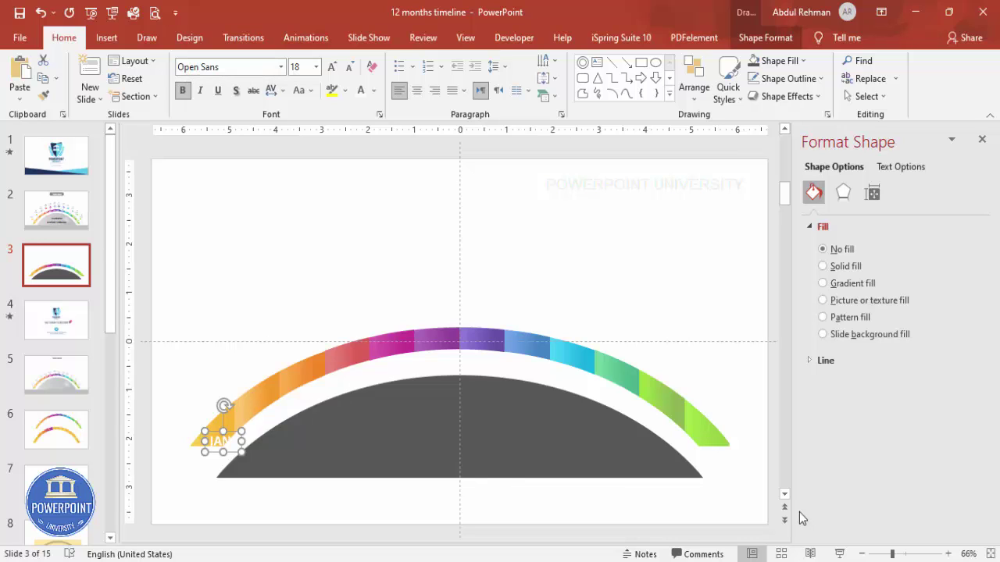
left_click_drag(891, 554, 903, 554)
left_click_drag(255, 370, 298, 332)
key("ctrl+z")
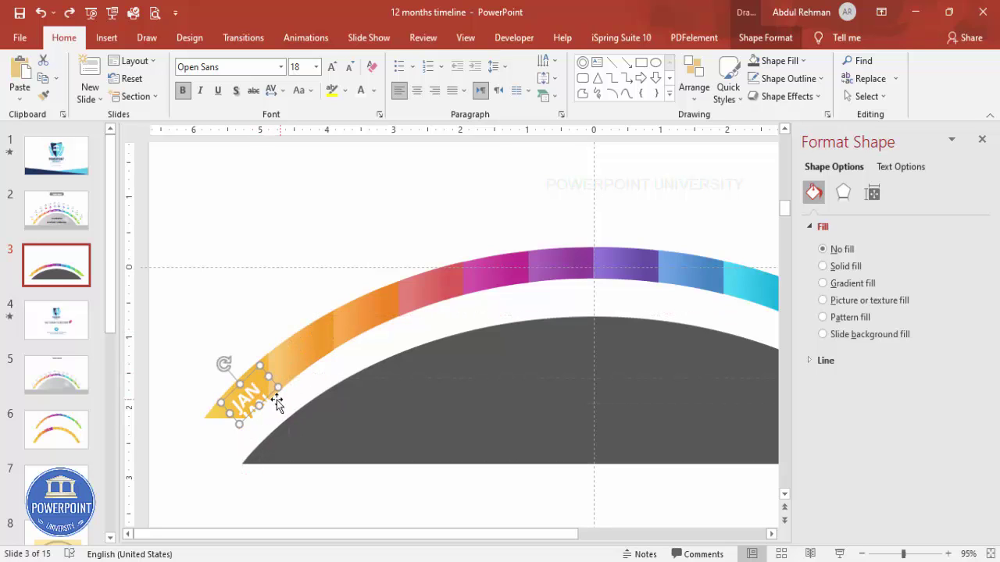
Step: Place FEB and MAR label copies on the next segments, rotated to match the arc
left_click_drag(295, 389, 312, 338)
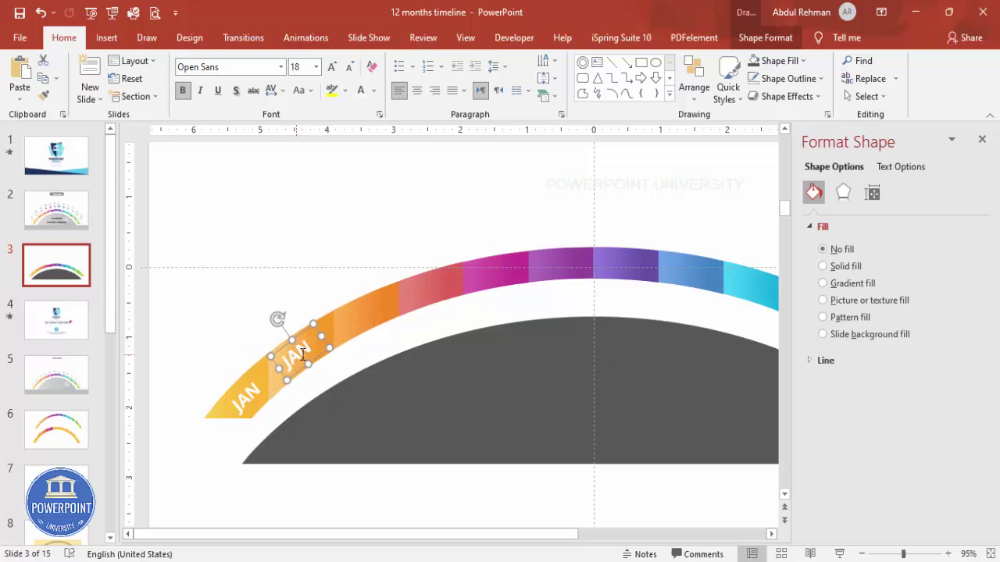
double_click(325, 345)
type("FEB")
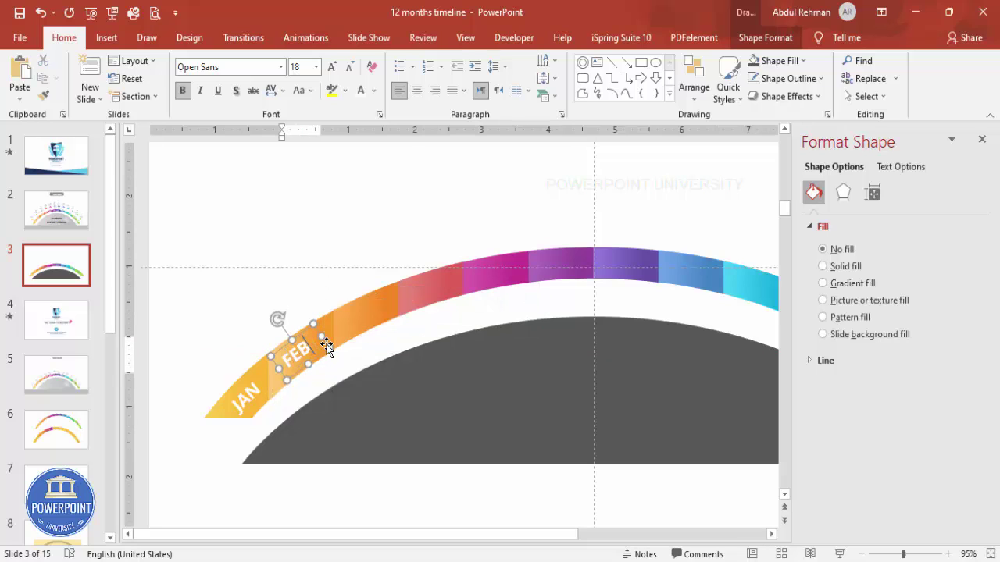
left_click_drag(307, 332, 393, 320)
type("MAR")
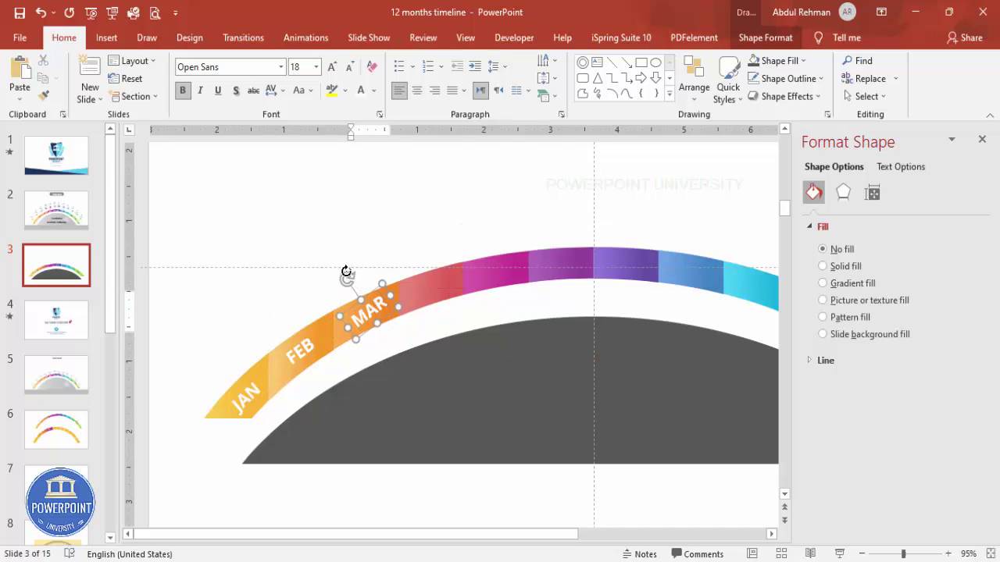
left_click_drag(346, 271, 361, 275)
Step: Duplicate the MAR label as APR on the fourth segment
key("ctrl+d")
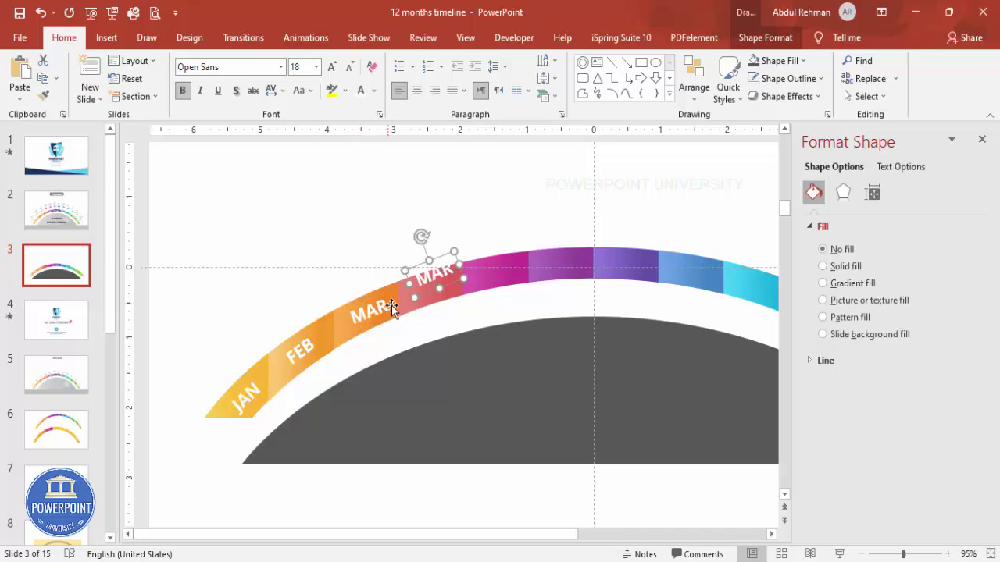
left_click_drag(438, 257, 435, 274)
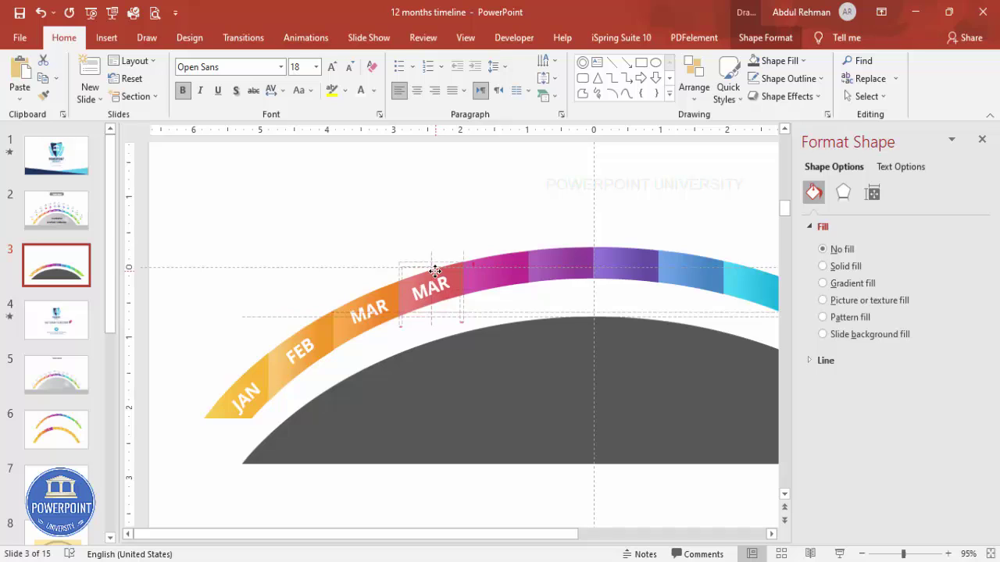
double_click(431, 289)
type("APR")
left_click_drag(444, 271, 447, 267)
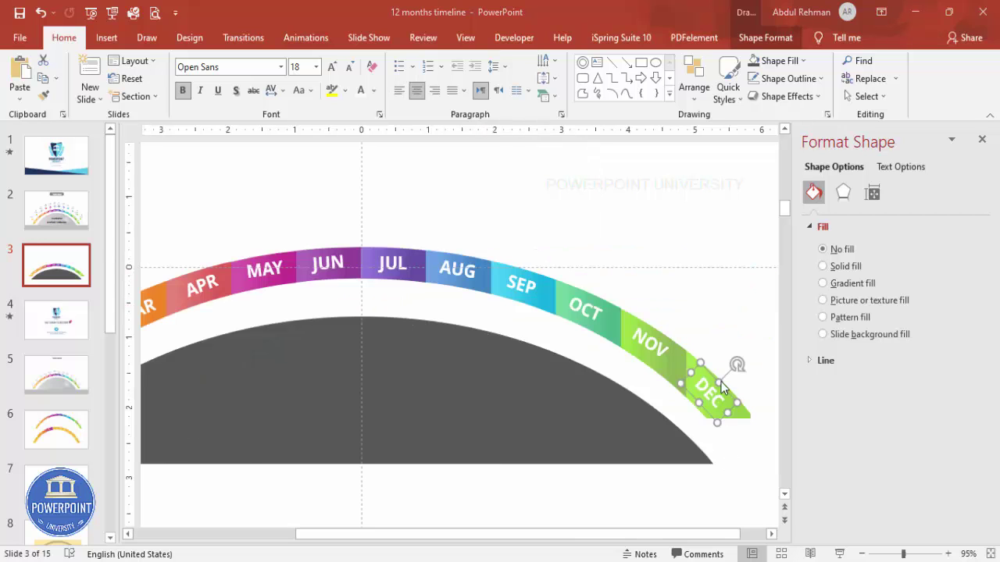
left_click(991, 555)
left_click(153, 485)
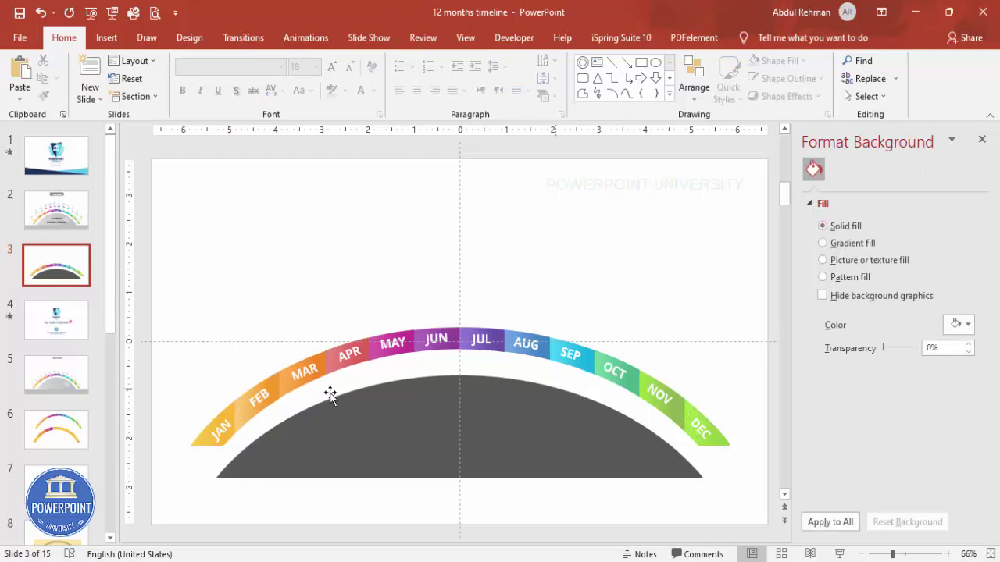
Step: Draw a small isosceles triangle just above the JAN label
left_click(467, 37)
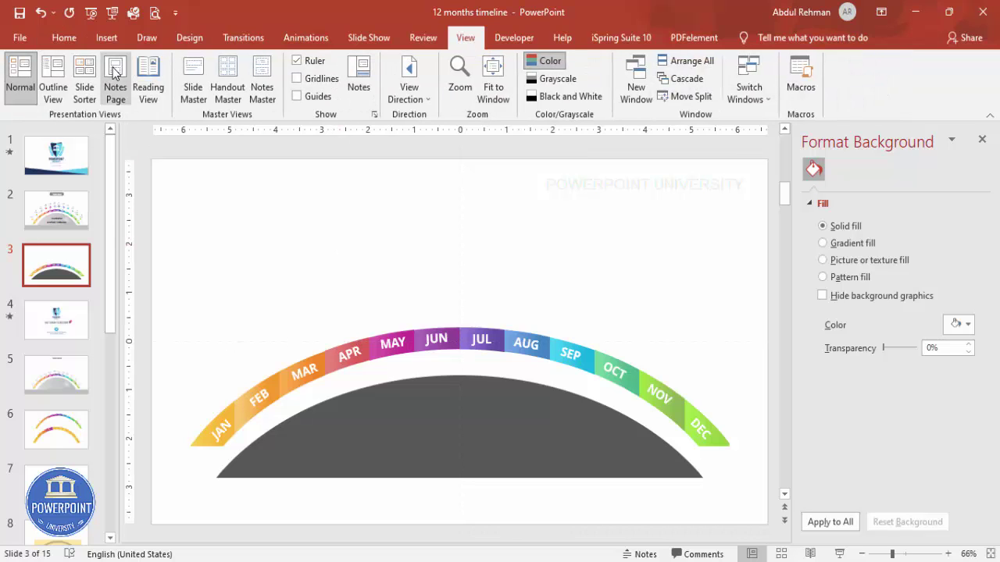
left_click(107, 38)
left_click(239, 92)
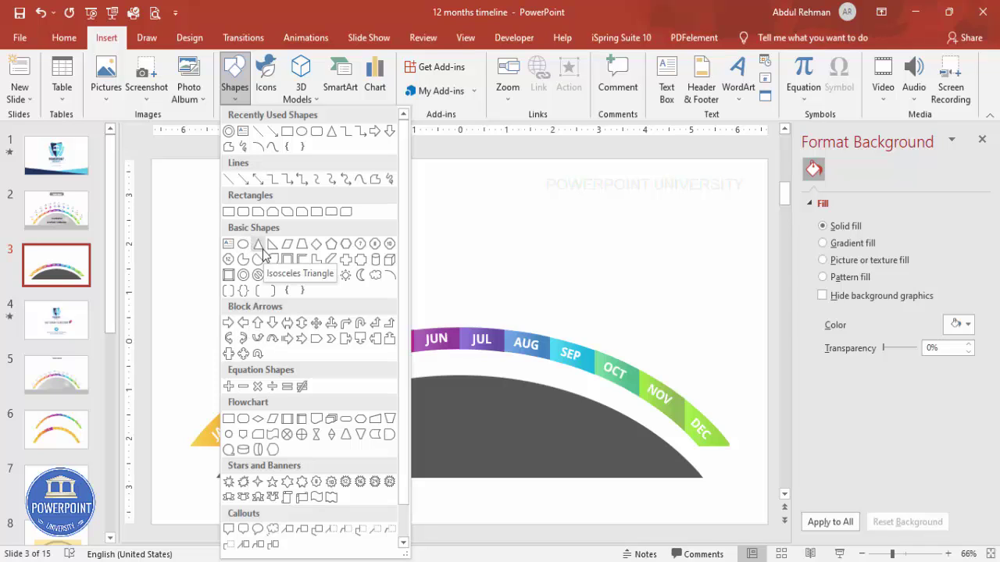
left_click(259, 245)
left_click_drag(203, 402, 218, 413)
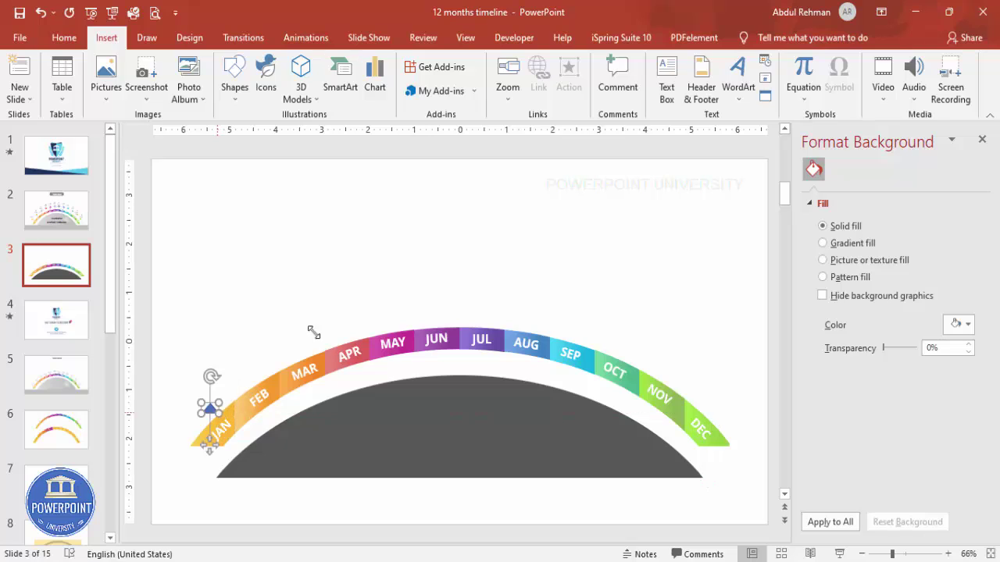
Step: Remove the triangle's outline, fill it dark grey, and resize it to 0.1 by 0.21 inches
left_click(391, 79)
left_click(403, 244)
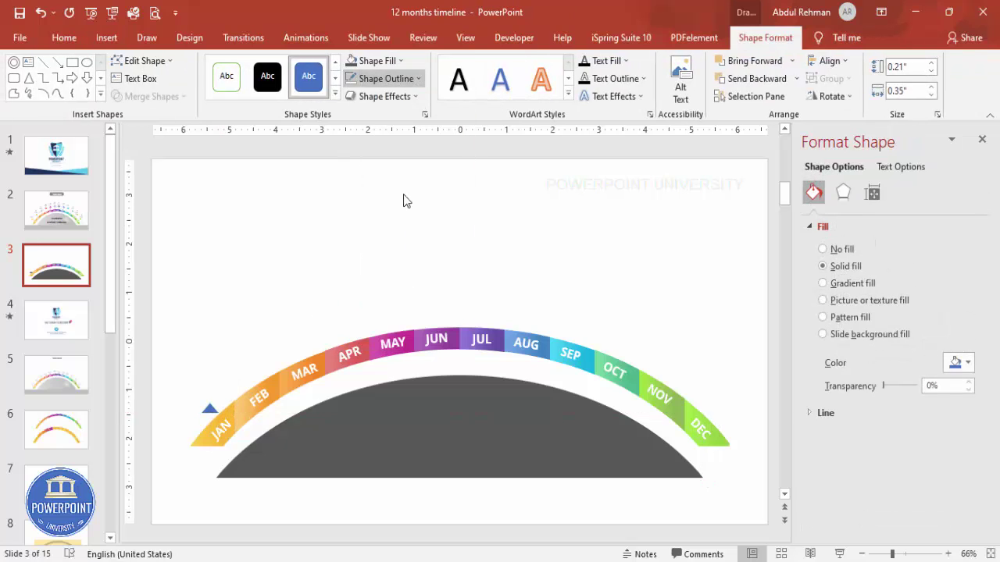
left_click(378, 61)
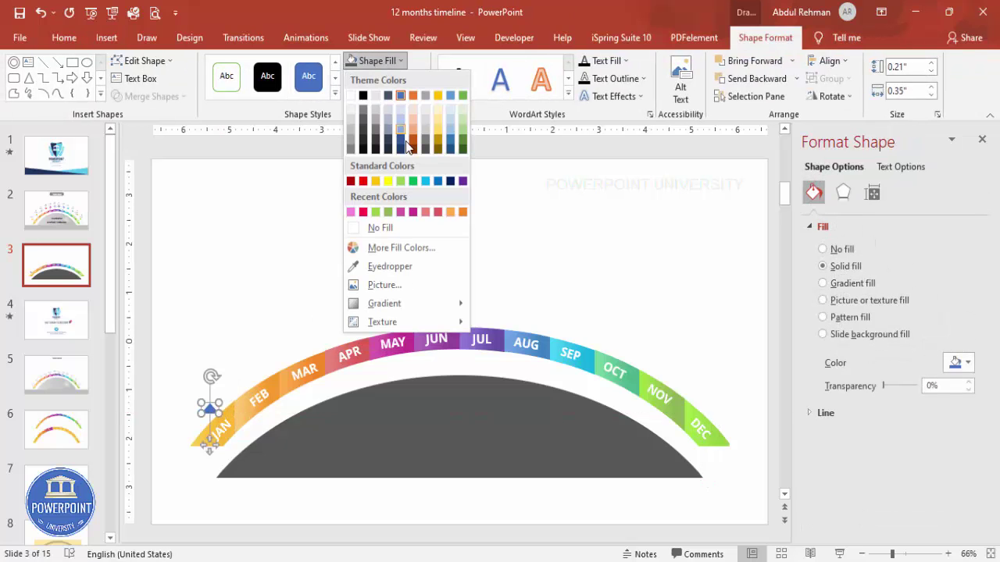
left_click(363, 117)
left_click(900, 555)
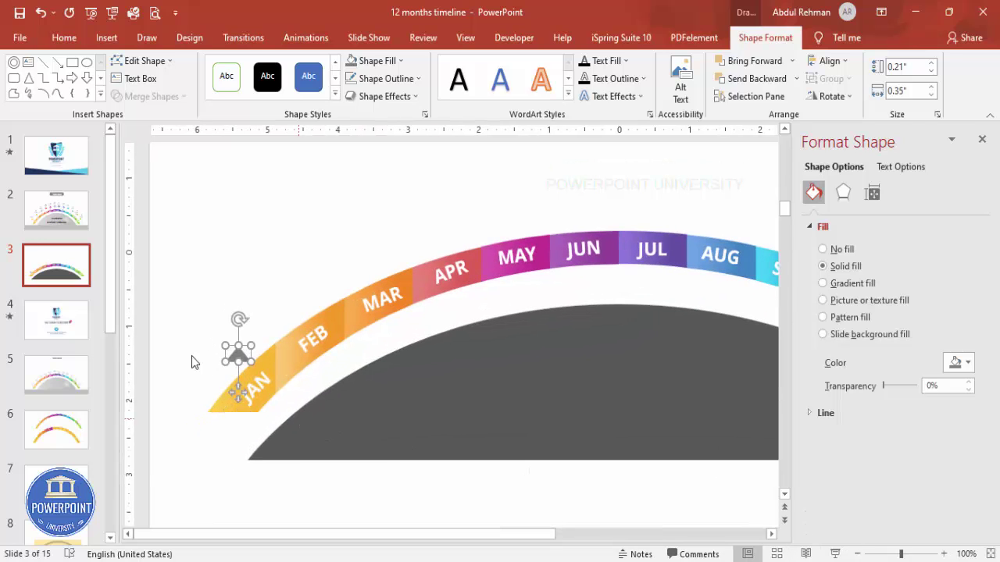
mouse_move(224, 347)
left_mouse_down()
mouse_move(234, 352)
mouse_move(227, 323)
mouse_move(206, 326)
mouse_move(235, 360)
left_mouse_up()
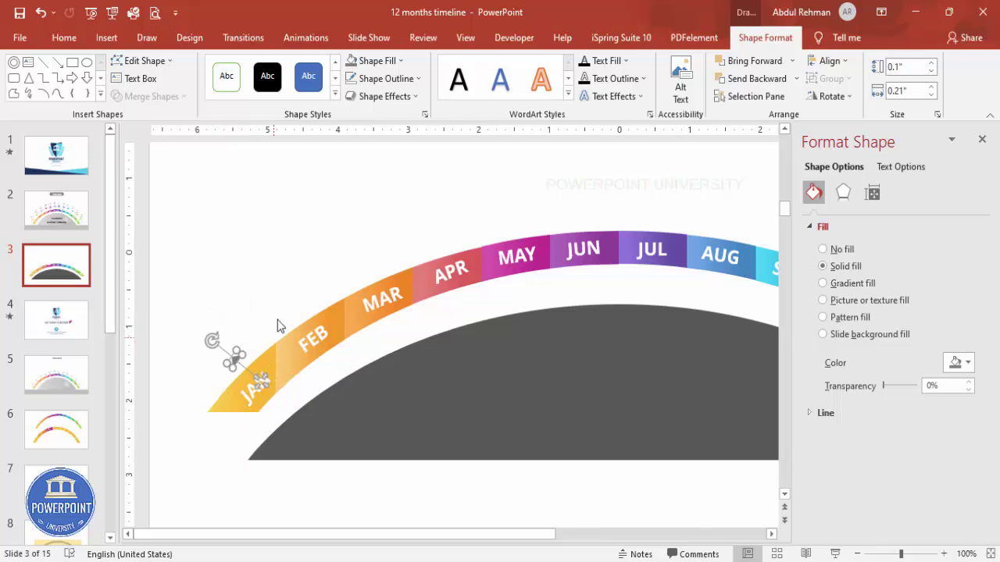
left_click(272, 311)
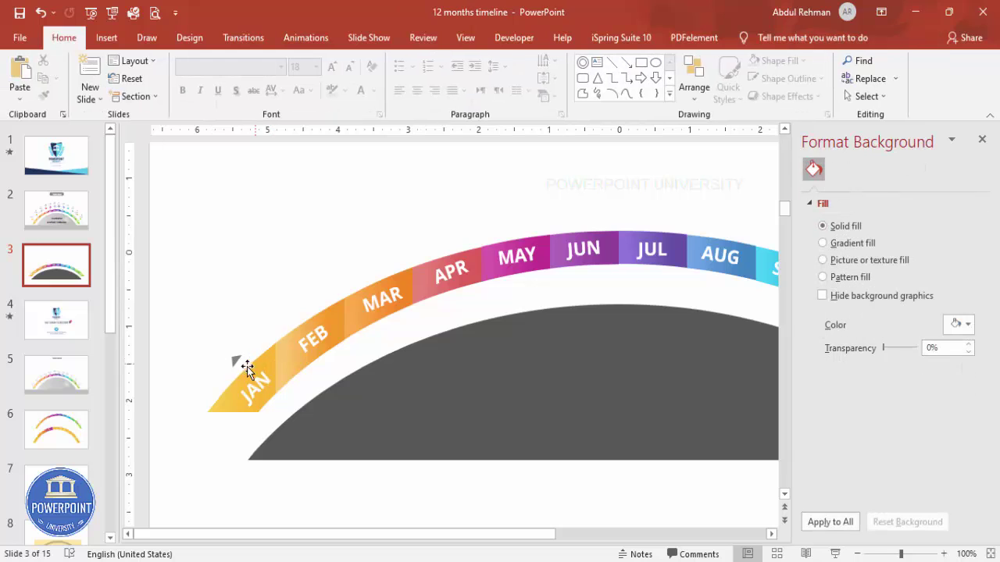
Step: Add a text box above the JAN triangle reading 'Add your detail text here'
left_click(106, 37)
left_click(666, 82)
left_click_drag(186, 301, 291, 325)
type("Ad")
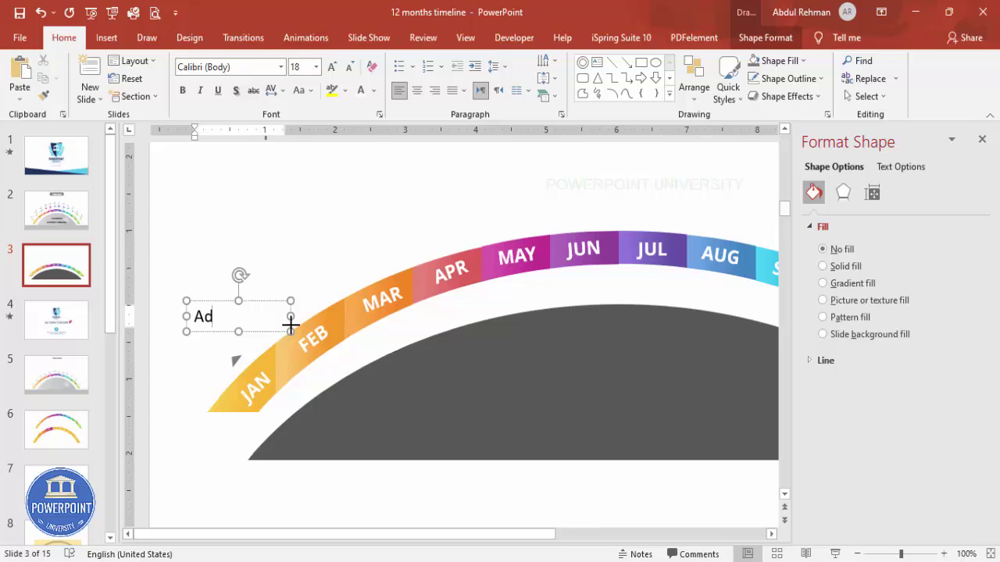
type("d your detail text here")
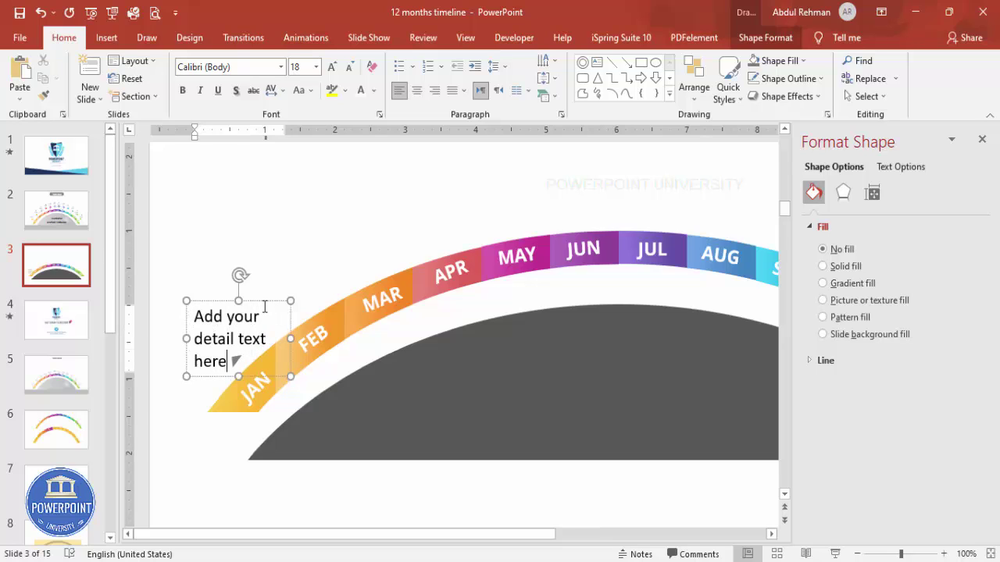
Step: Shrink the caption to 10.5 pt, narrow the box, centre the text and tilt it slightly
left_click(267, 302)
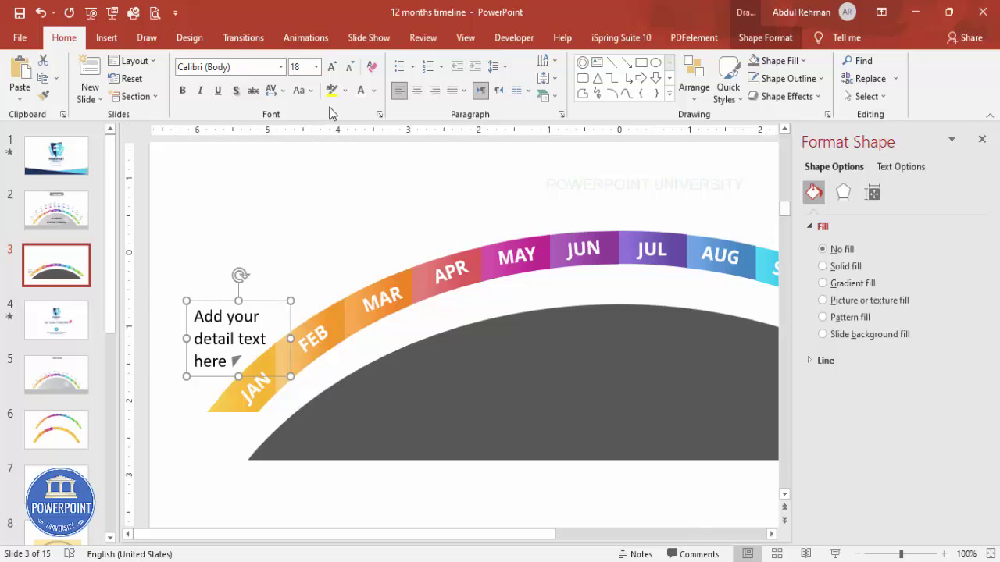
left_click(350, 67)
left_click(350, 67)
left_click(350, 67)
left_click(350, 67)
left_click(350, 67)
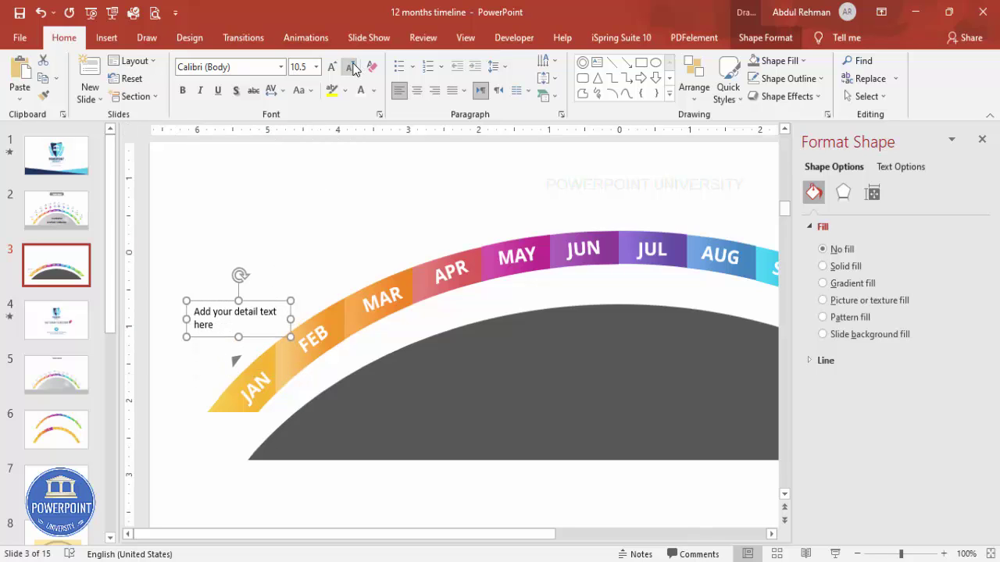
left_click_drag(290, 319, 255, 320)
left_click(414, 92)
left_click_drag(222, 274, 231, 324)
Step: Insert the Analytics target icon and place it above the JAN detail text
left_click(211, 271)
left_click(106, 37)
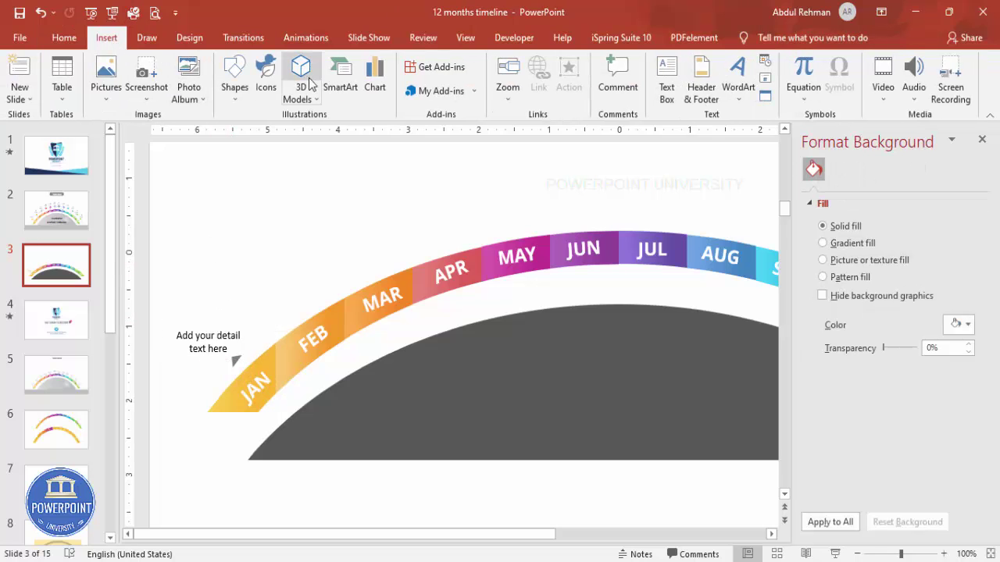
left_click(262, 75)
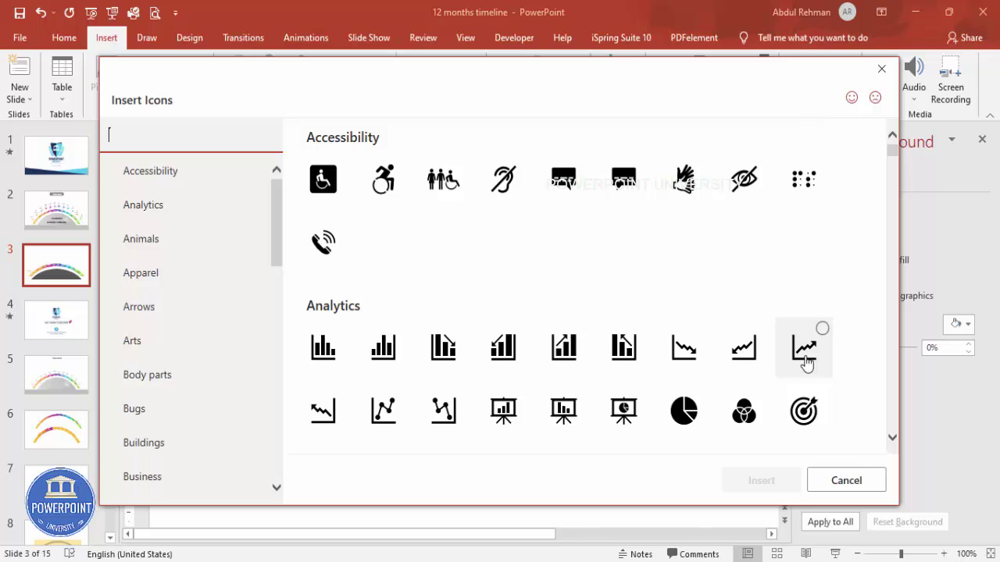
left_click(804, 411)
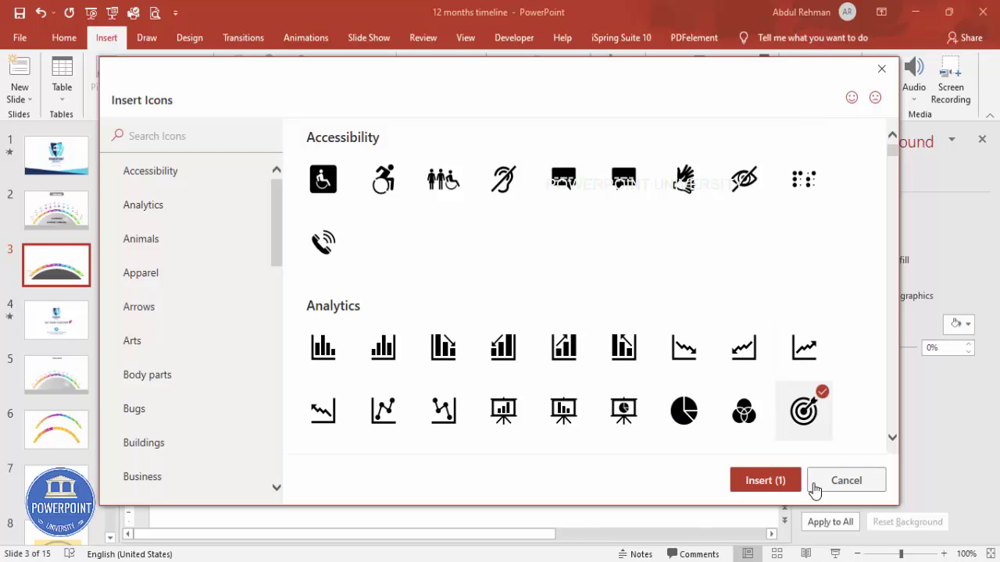
left_click(783, 489)
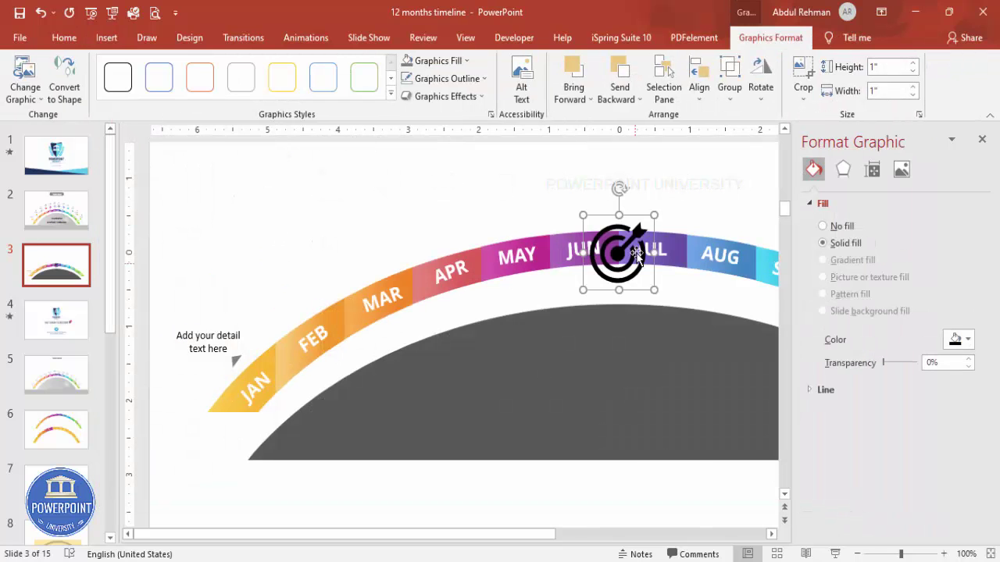
left_click_drag(624, 253, 210, 312)
Step: Copy the pointer triangle to the FEB segment and rotate it along the arc
mouse_move(236, 362)
left_mouse_down()
mouse_move(271, 356)
mouse_move(246, 374)
left_mouse_up()
left_click_drag(273, 396, 316, 323)
left_click_drag(264, 294, 277, 291)
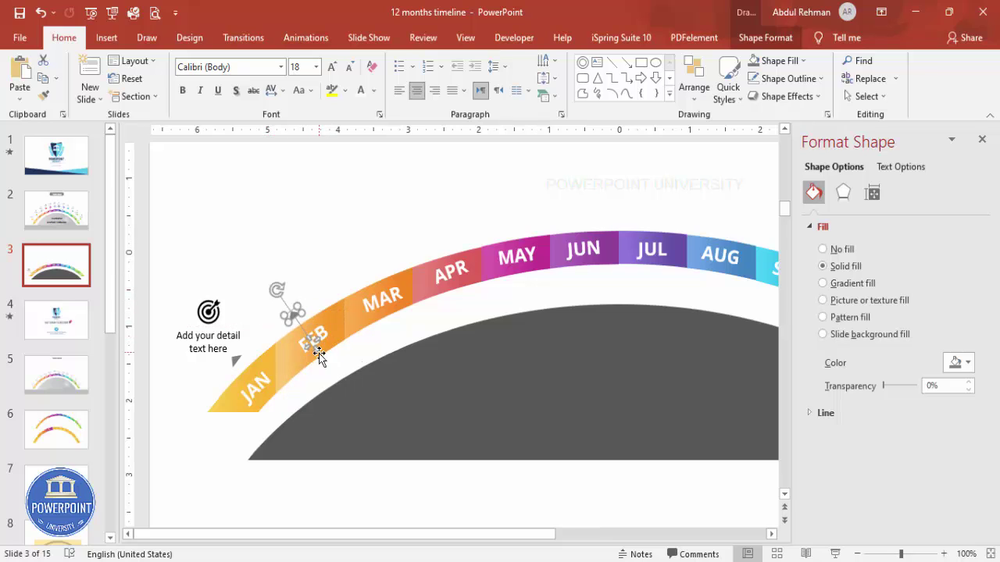
Step: Duplicate the JAN detail caption and position the copy above FEB
left_click(226, 335)
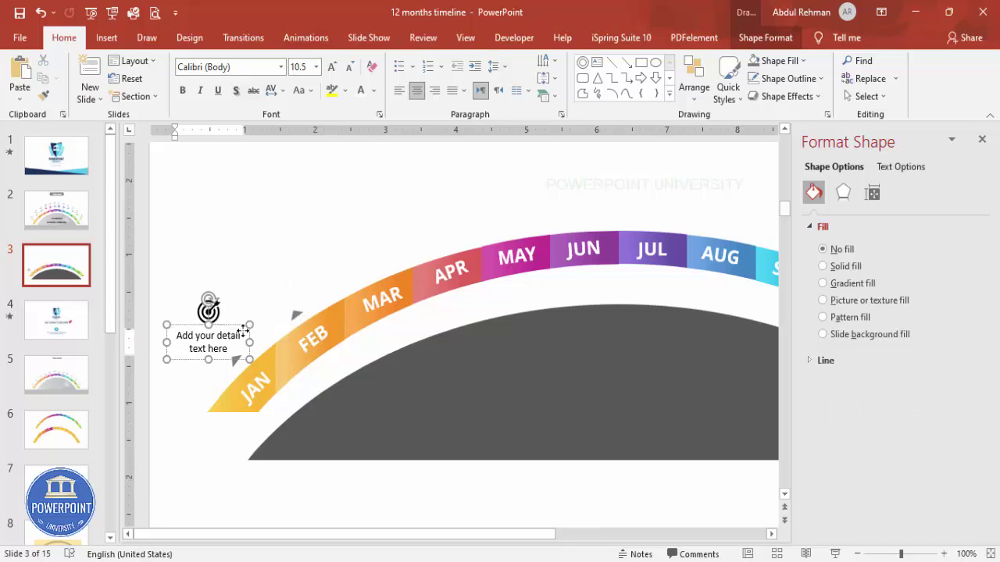
left_click(244, 334)
left_click_drag(243, 322, 303, 283)
left_click(340, 266)
left_click(295, 311)
left_click(288, 239)
left_click(288, 283)
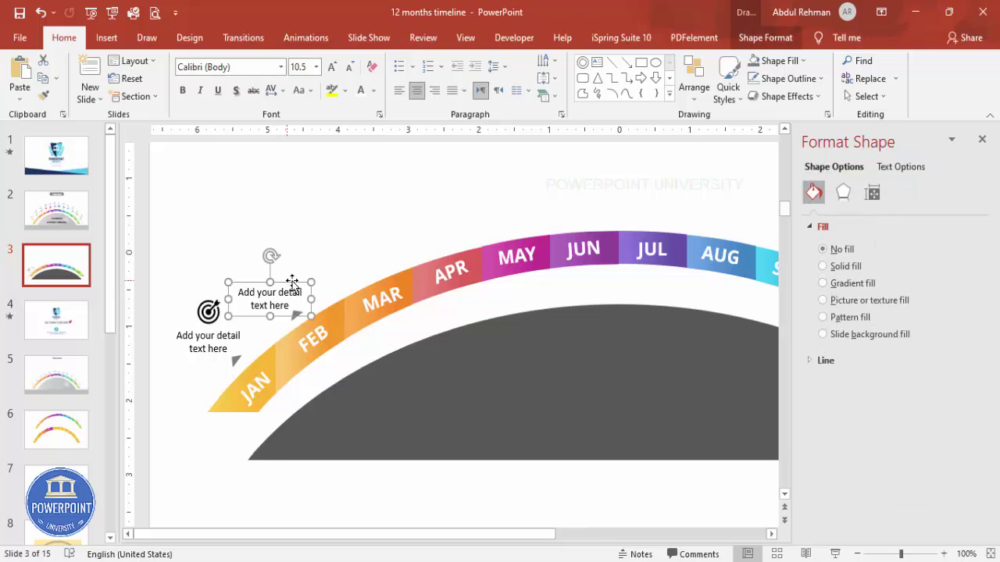
left_click(216, 243)
left_click_drag(217, 243, 326, 355)
Step: Place further detail caption copies above MAR, MAY and JUN, aligned with the arc
left_click_drag(323, 307, 448, 216)
left_click_drag(466, 269, 549, 237)
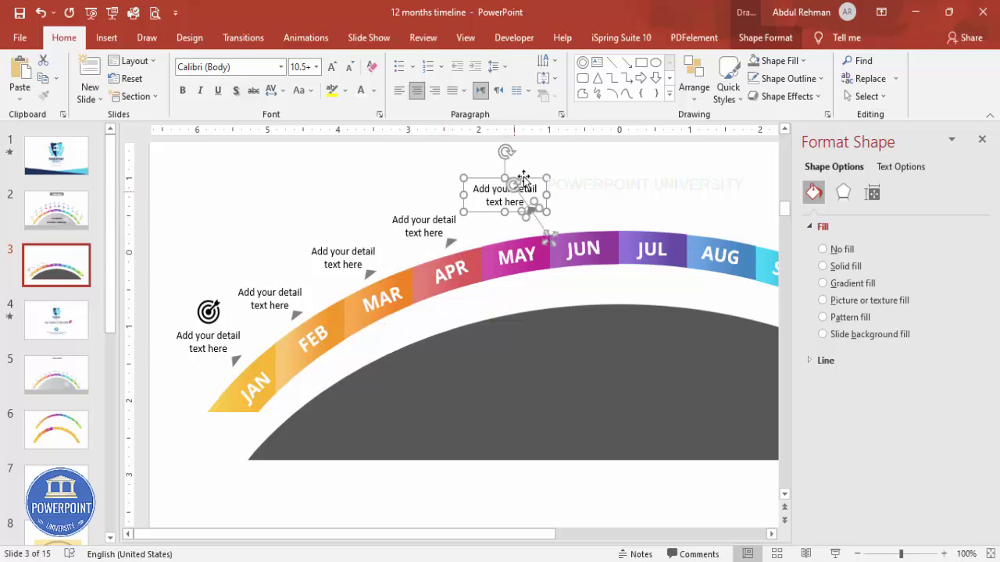
left_click_drag(529, 182, 583, 184)
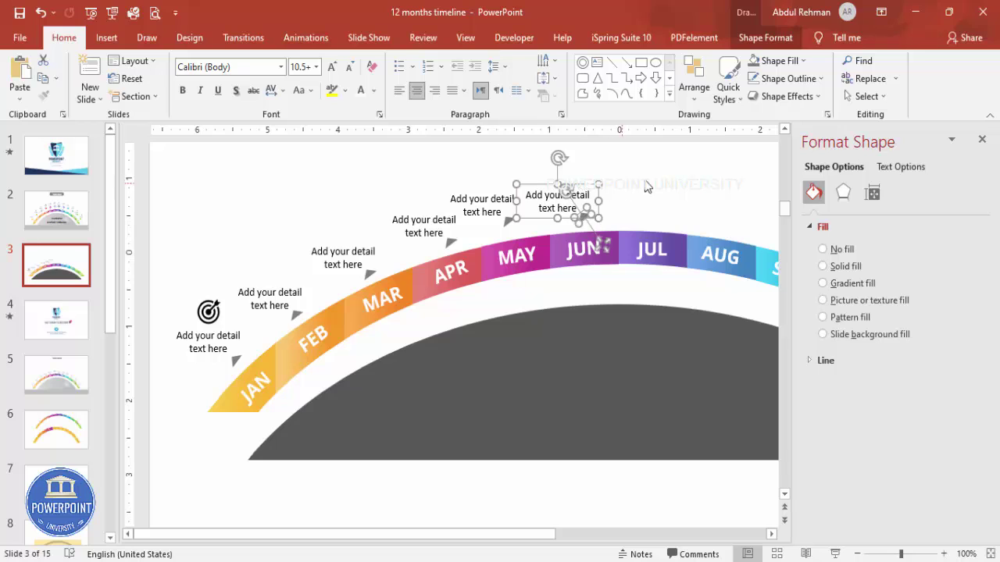
left_click(646, 179)
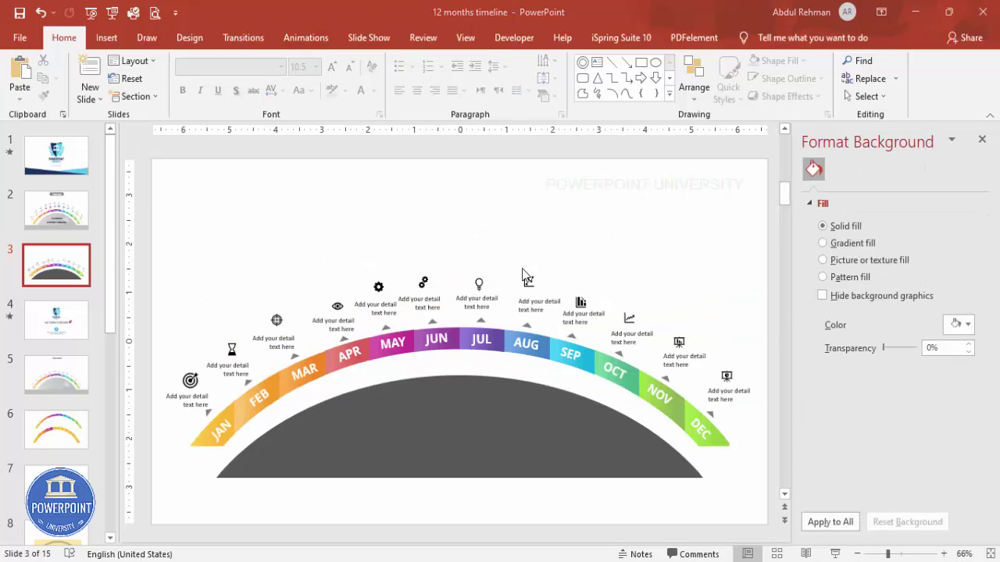
Step: Change the dome's fill from dark grey to light grey
left_click(504, 402)
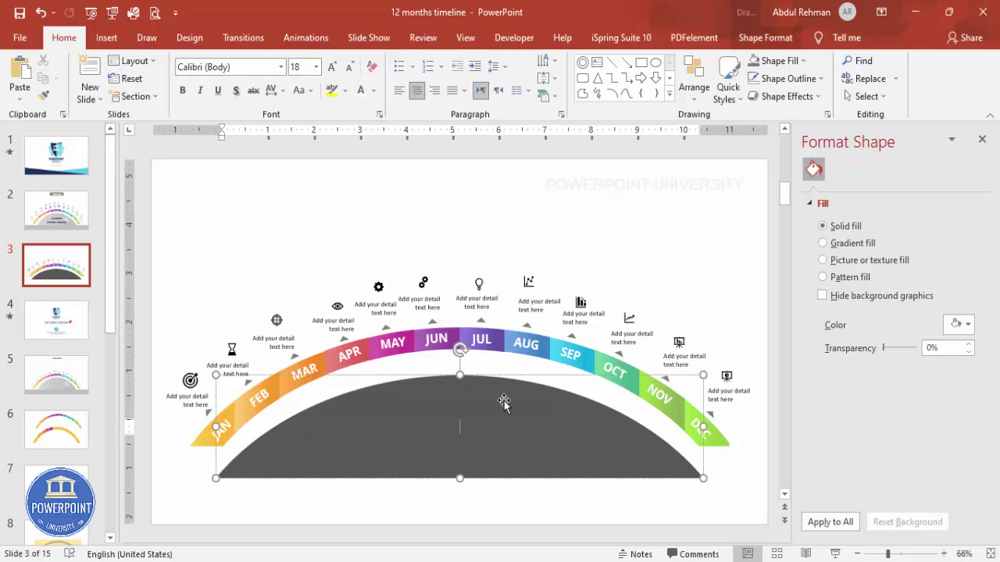
left_click(746, 37)
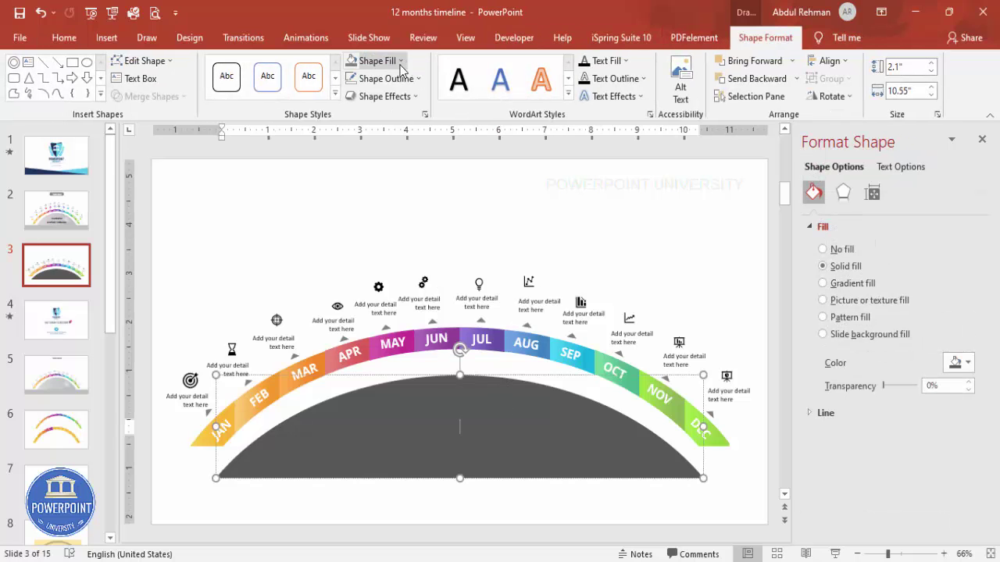
left_click(375, 60)
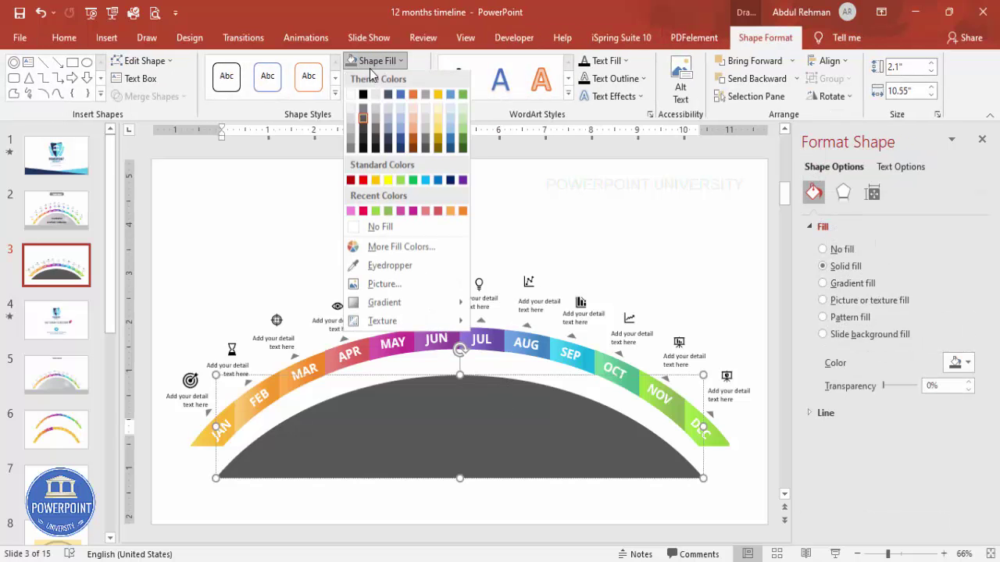
left_click(350, 142)
left_click(345, 172)
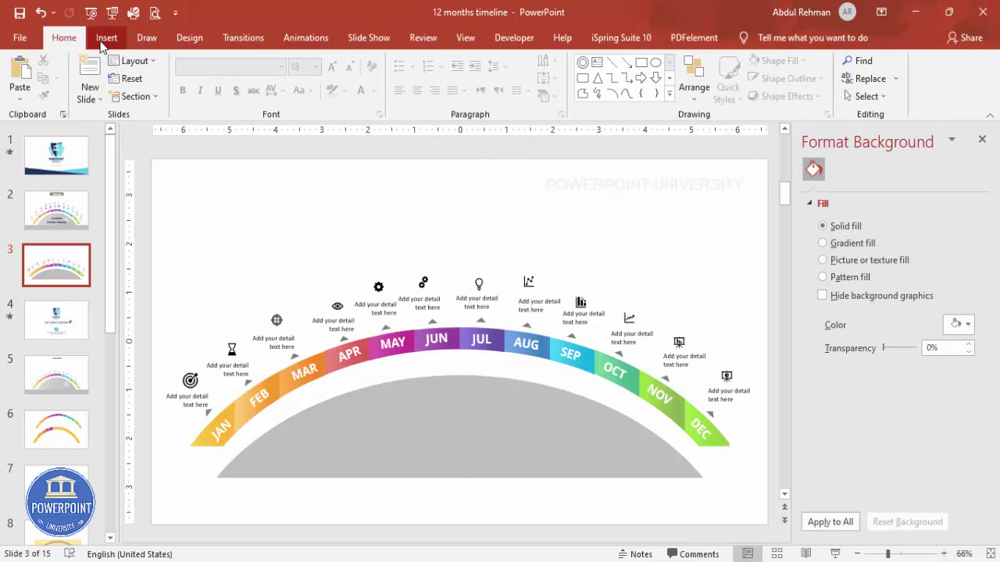
Step: Add a two-line BUSINESS HEADLINE text box on the dome
left_click(107, 37)
left_click(666, 78)
left_click_drag(379, 398, 575, 415)
type("BUS")
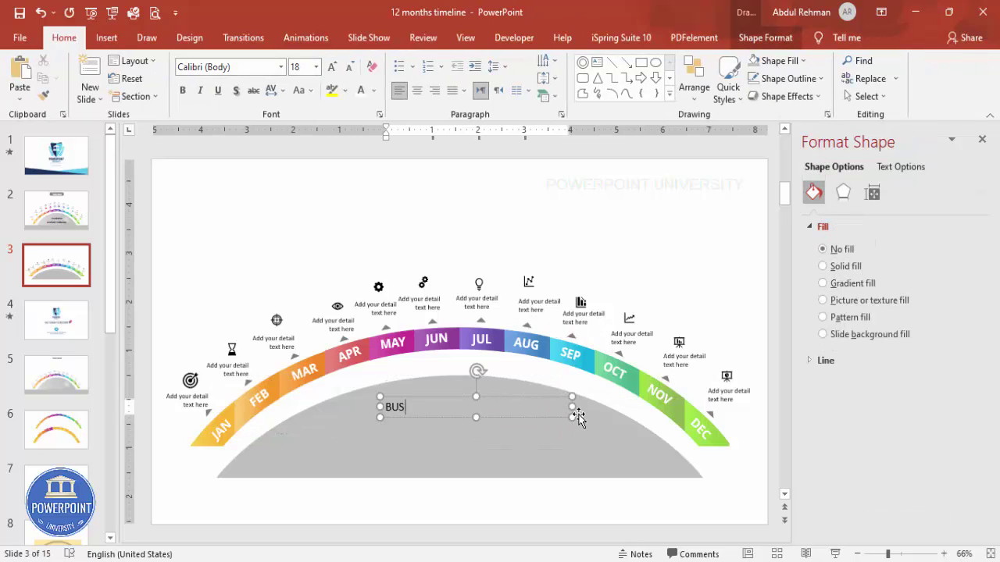
type("INESS")
key("Return")
type("HEADLINE")
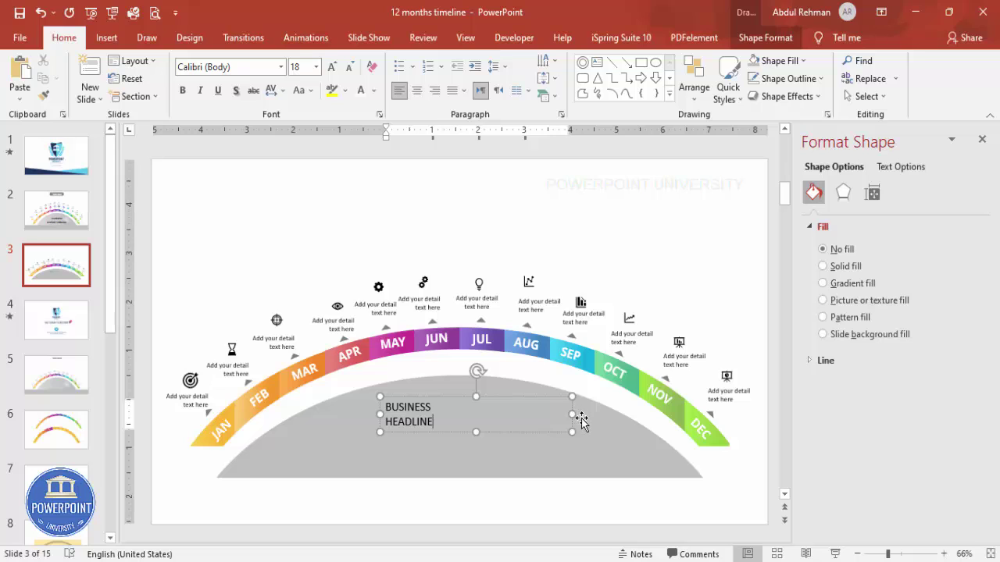
Step: Centre and bold the headline, enlarge it to 32 pt, and move it up on the dome
left_click(526, 400)
left_click(417, 91)
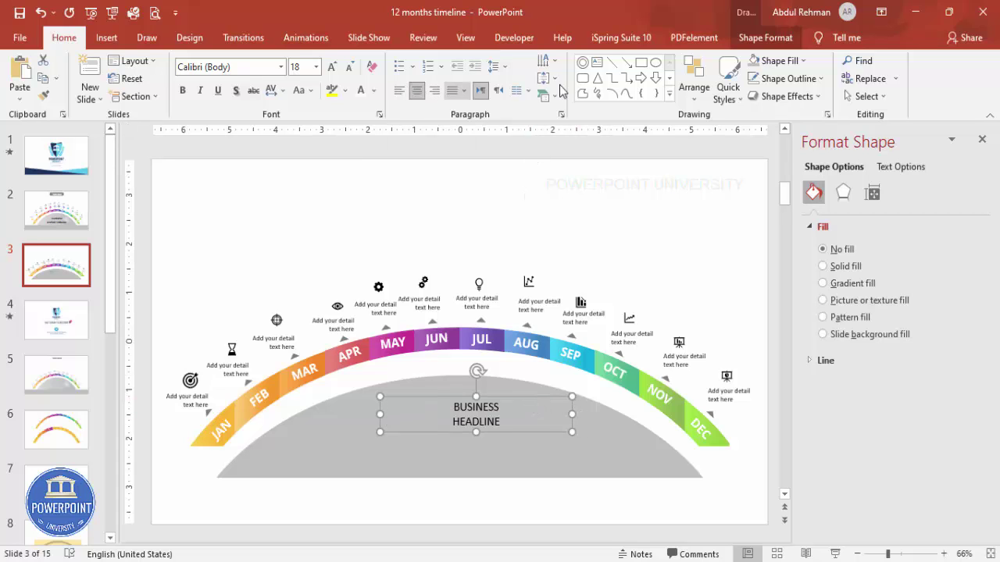
left_click(182, 90)
left_click(331, 67)
left_click(331, 66)
left_click(332, 67)
left_click(332, 66)
left_click_drag(503, 400, 498, 388)
left_click(471, 254)
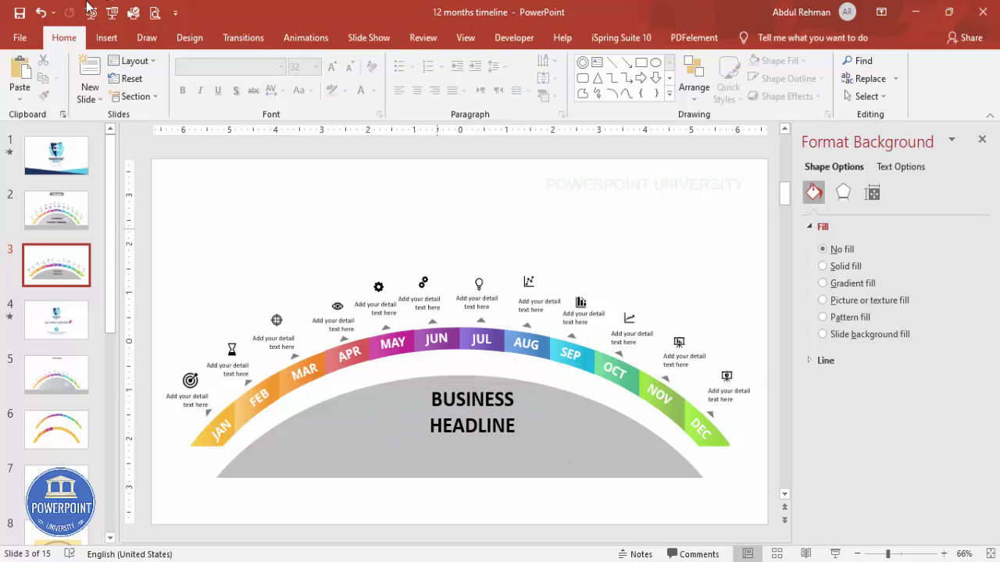
left_click(106, 37)
left_click(234, 86)
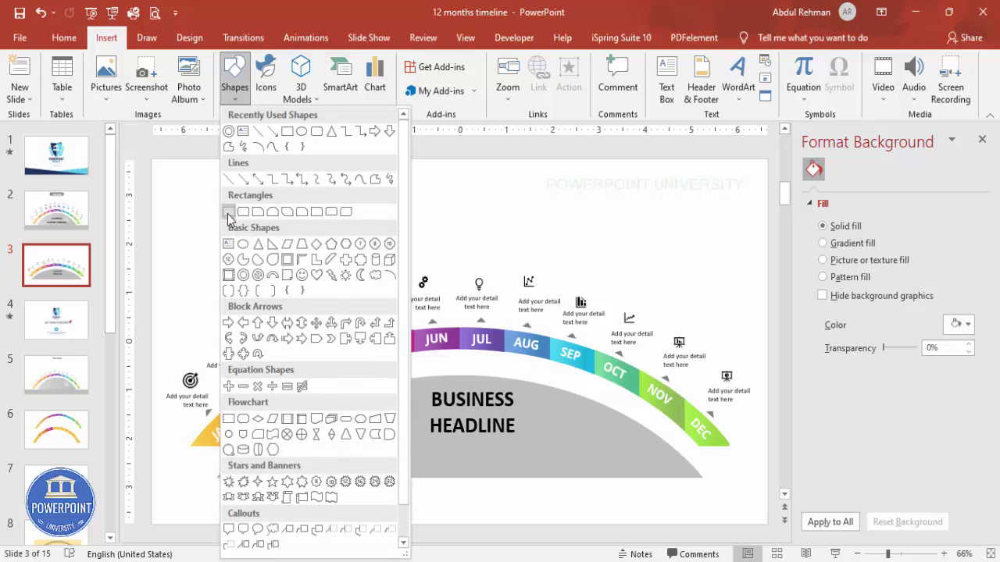
Step: Draw a full-width rectangle along the slide's bottom edge, remove its outline and fill it light grey
left_click(229, 214)
left_click_drag(150, 475, 768, 525)
left_click(420, 82)
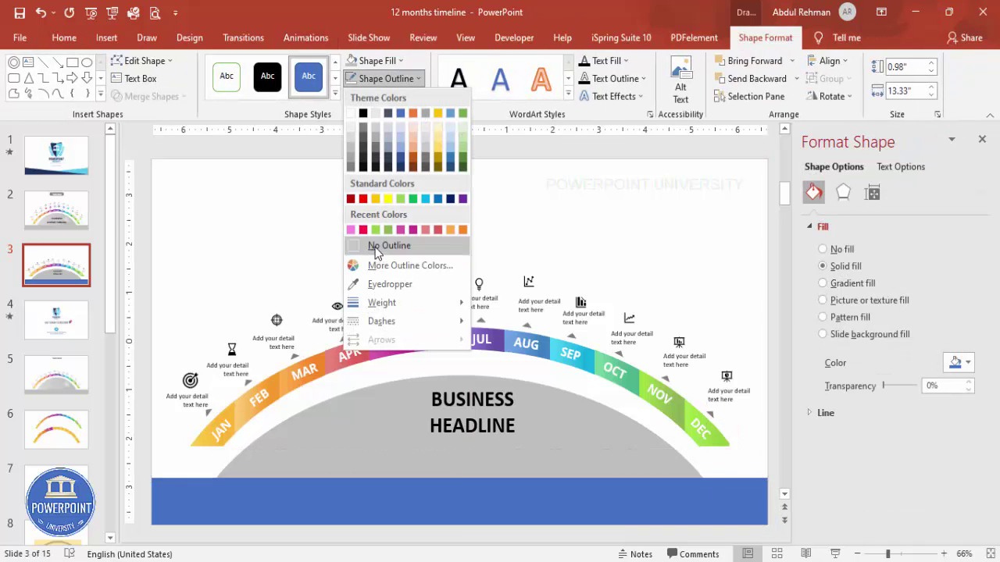
left_click(375, 245)
left_click(351, 62)
left_click(406, 233)
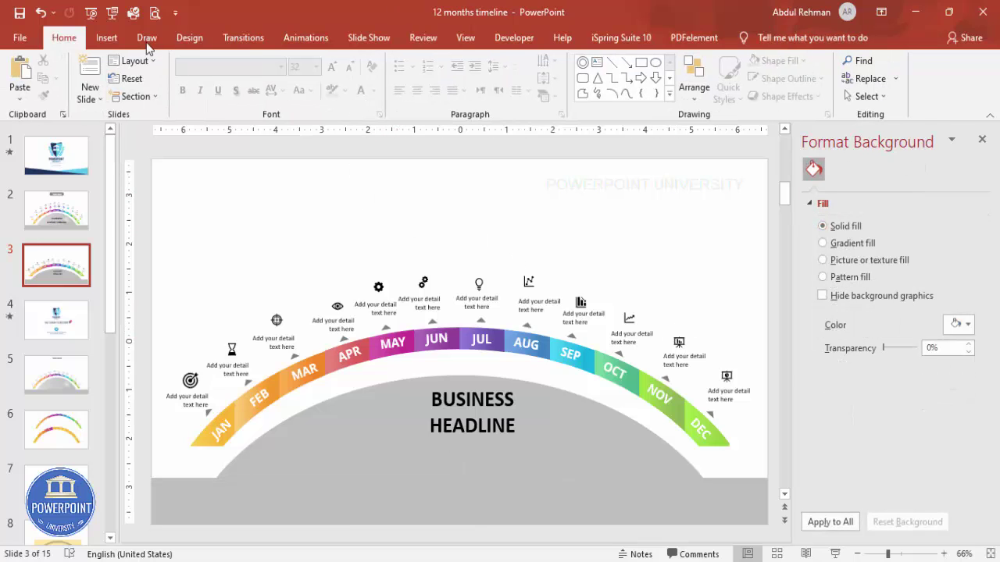
left_click(107, 38)
Step: Add a text box near the slide top reading 'YEAR 2022' with centred text
left_click(666, 85)
left_click_drag(391, 178, 563, 208)
type("YEAR 2022")
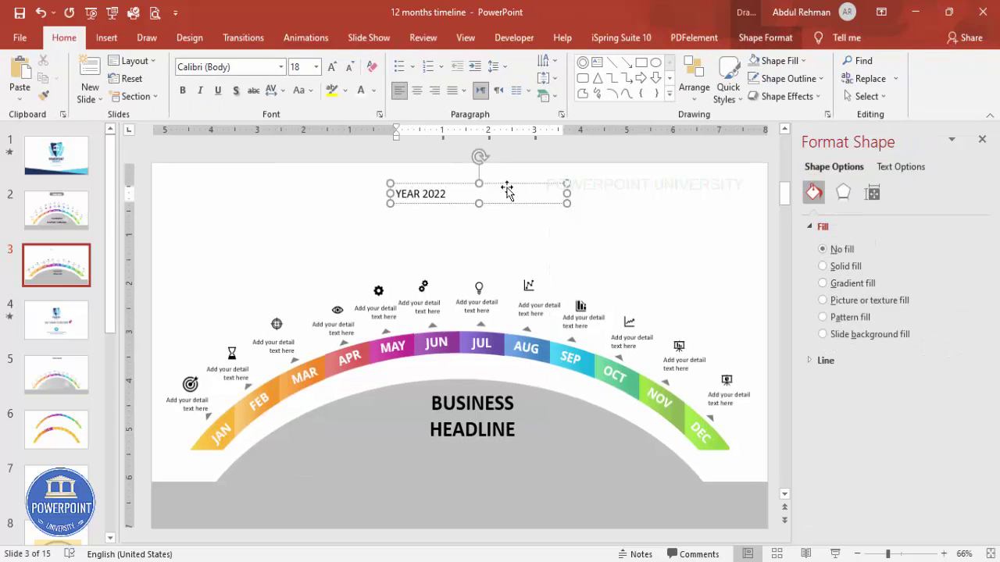
left_click(464, 184)
left_click(416, 90)
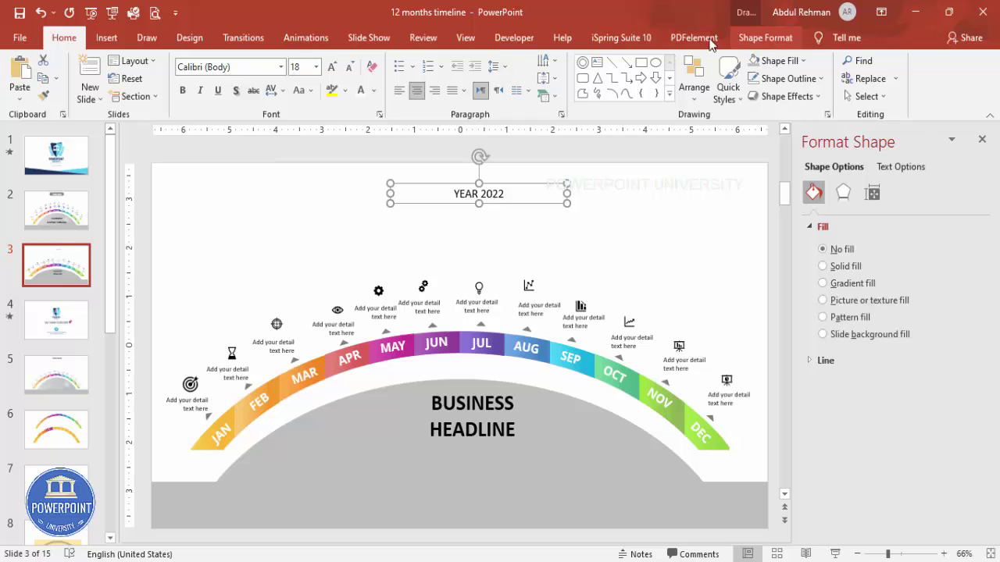
Step: Fill the YEAR 2022 box light blue and narrow it
left_click(766, 37)
left_click(373, 60)
left_click(426, 181)
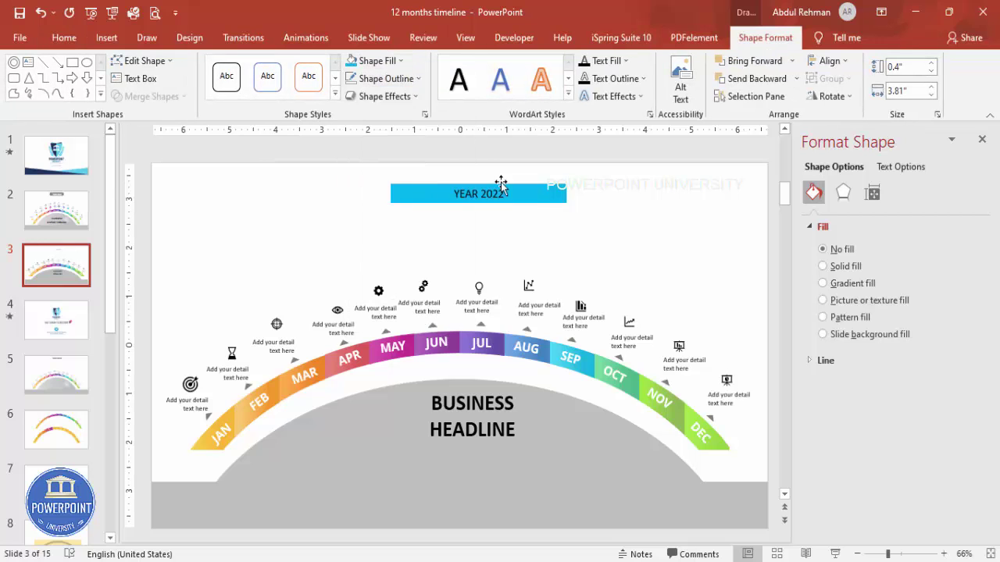
left_click_drag(565, 203, 514, 204)
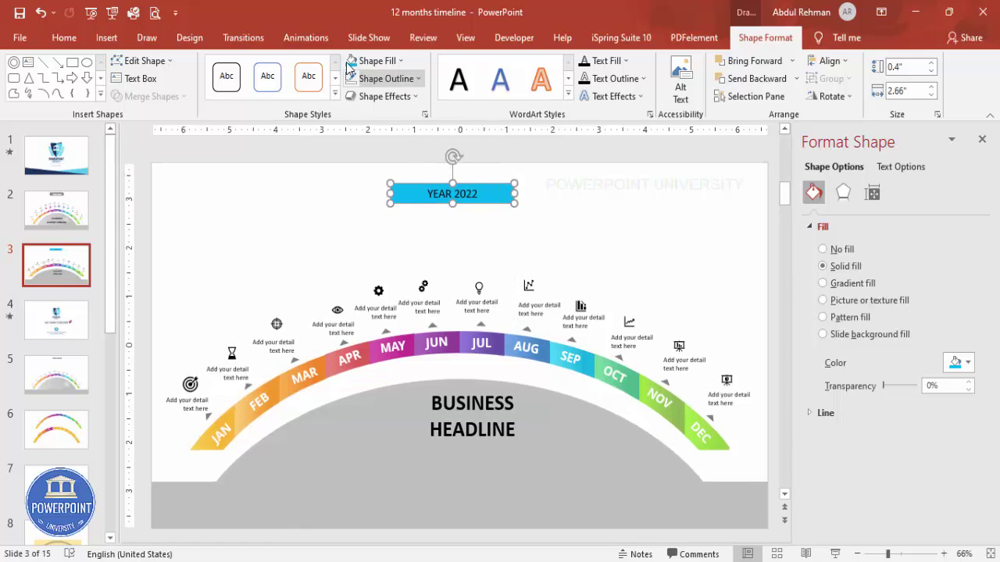
Step: Enlarge the YEAR 2022 text to 32 pt and centre the banner above the arc
left_click(62, 38)
left_click(331, 66)
left_click(331, 67)
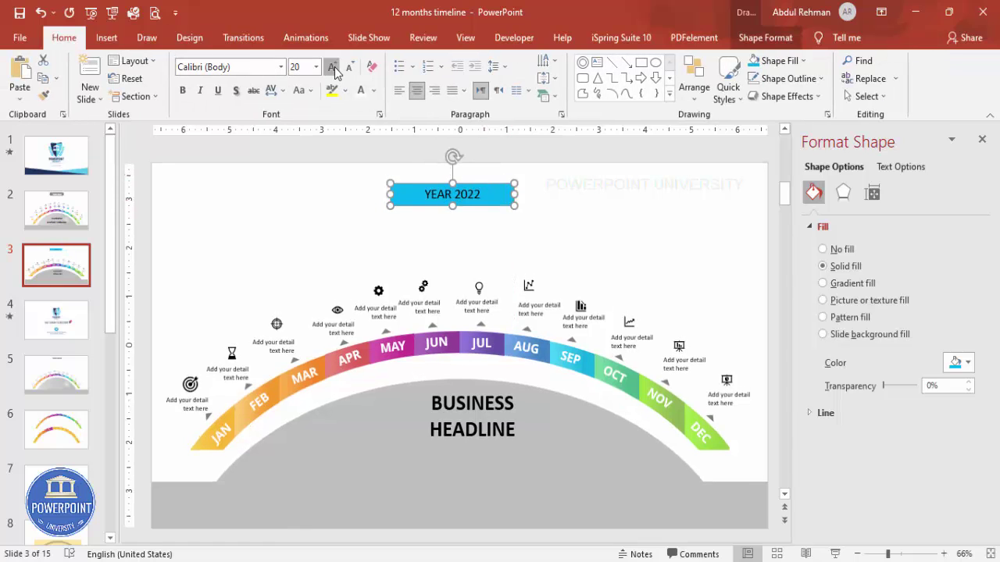
left_click(331, 66)
left_click(331, 66)
mouse_move(493, 185)
left_mouse_down()
mouse_move(512, 162)
mouse_move(512, 180)
left_mouse_up()
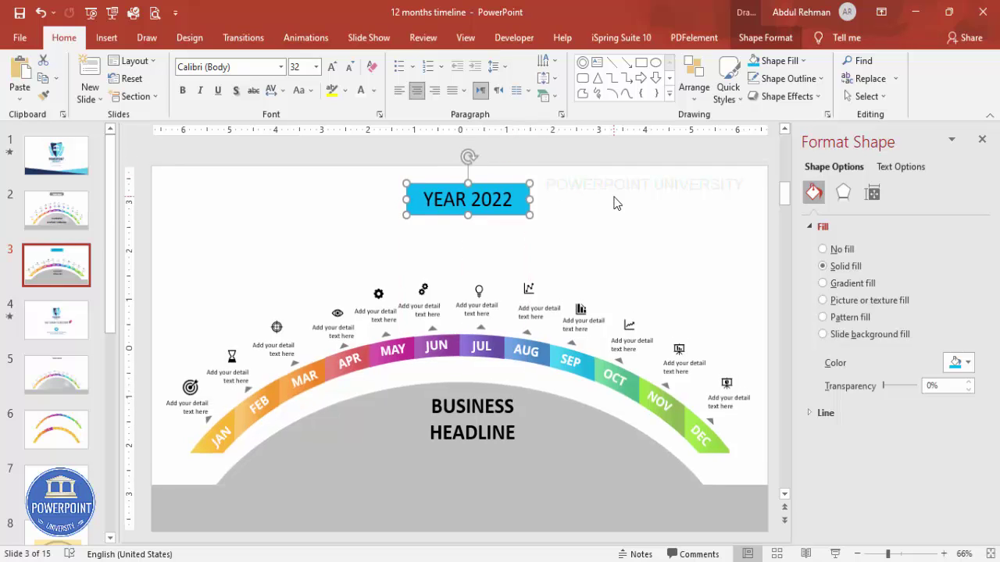
left_click(614, 203)
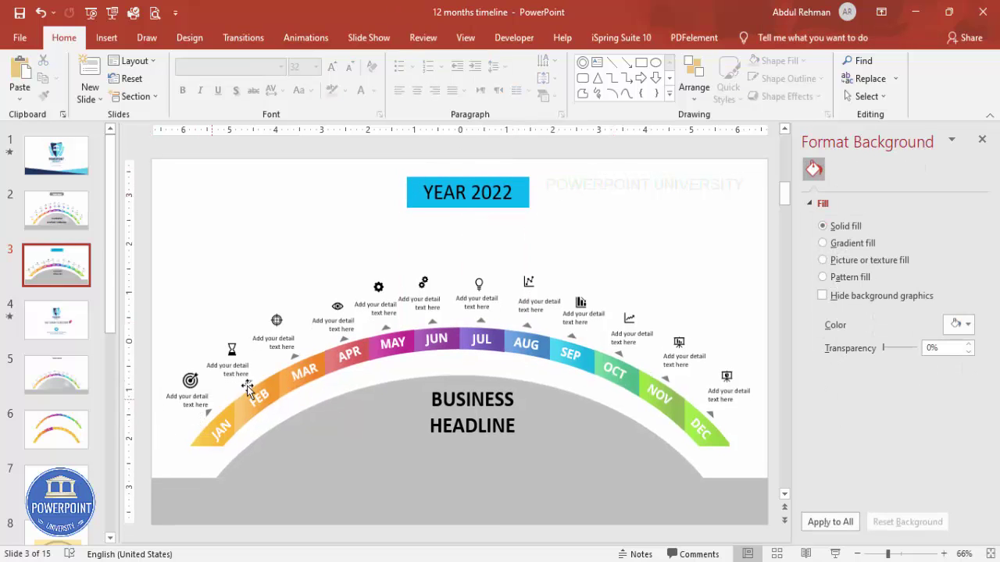